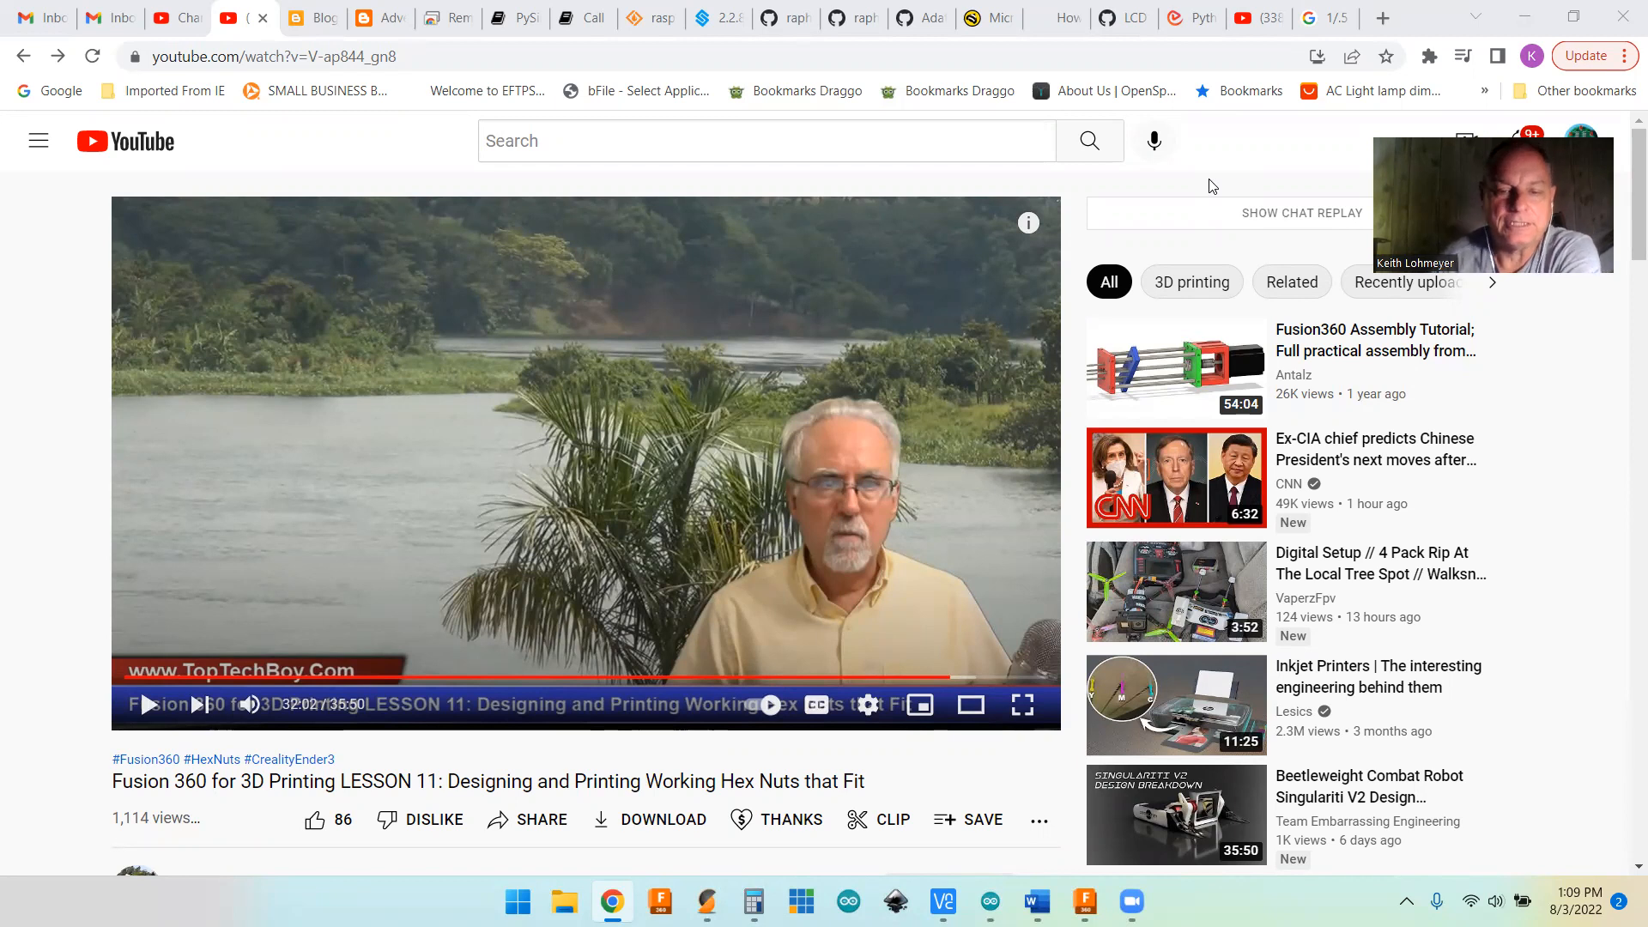
# Step: Switch to Fusion 360, view the garden hose test v3 model, and return to the unsaved bolt and nut design
pyautogui.click(1085, 901)
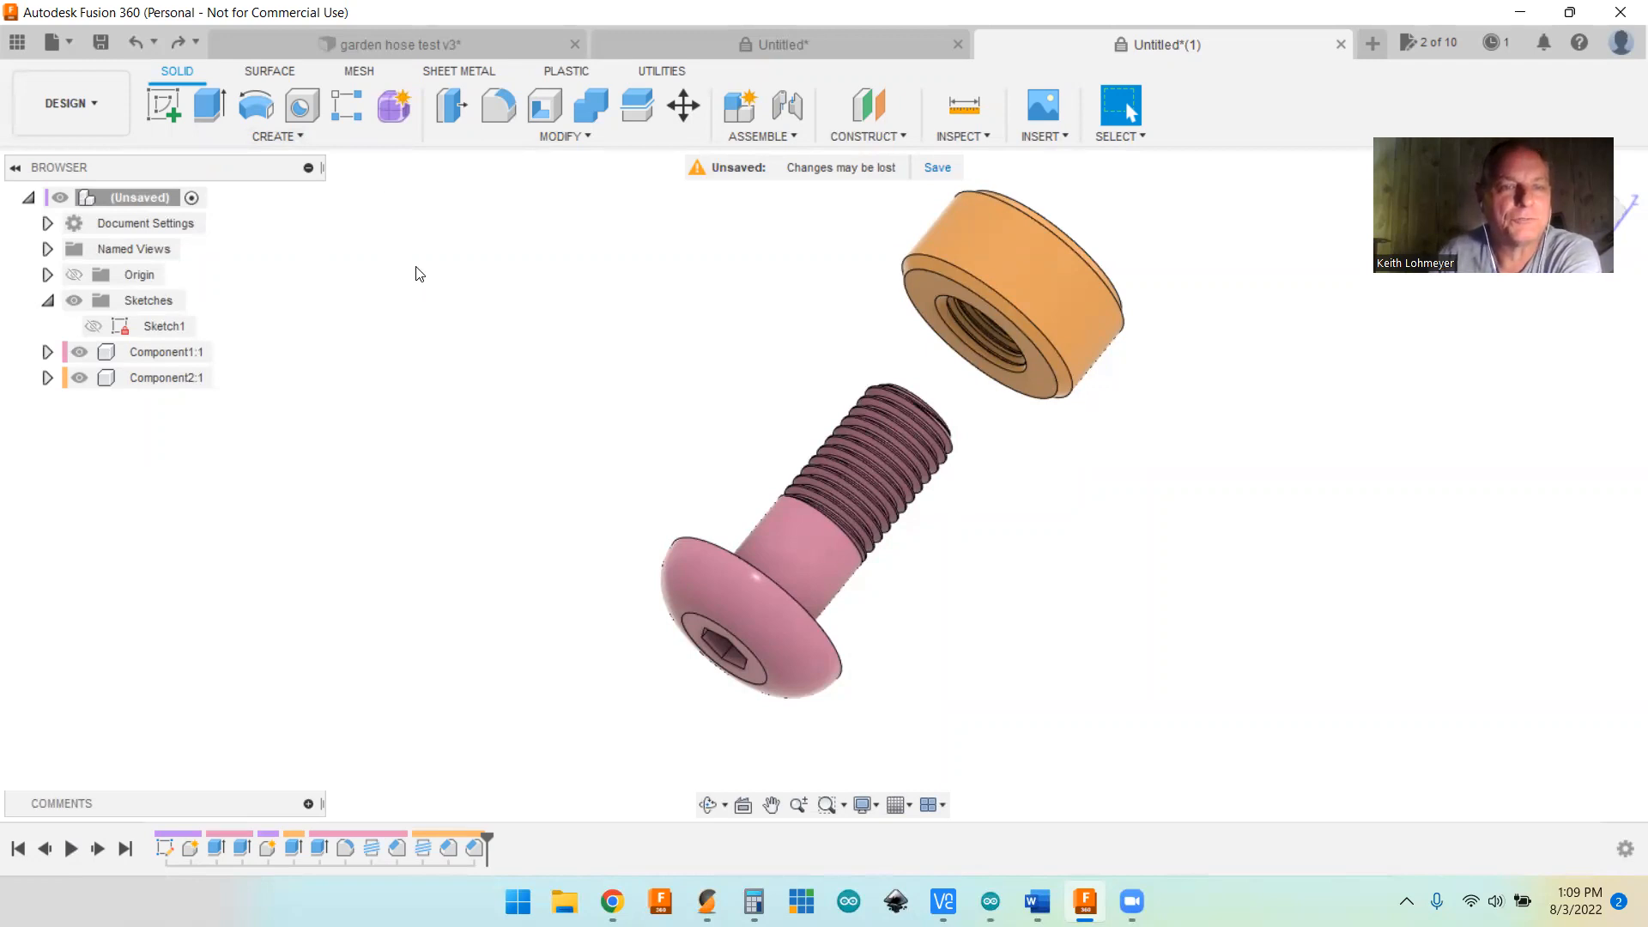
pyautogui.click(388, 39)
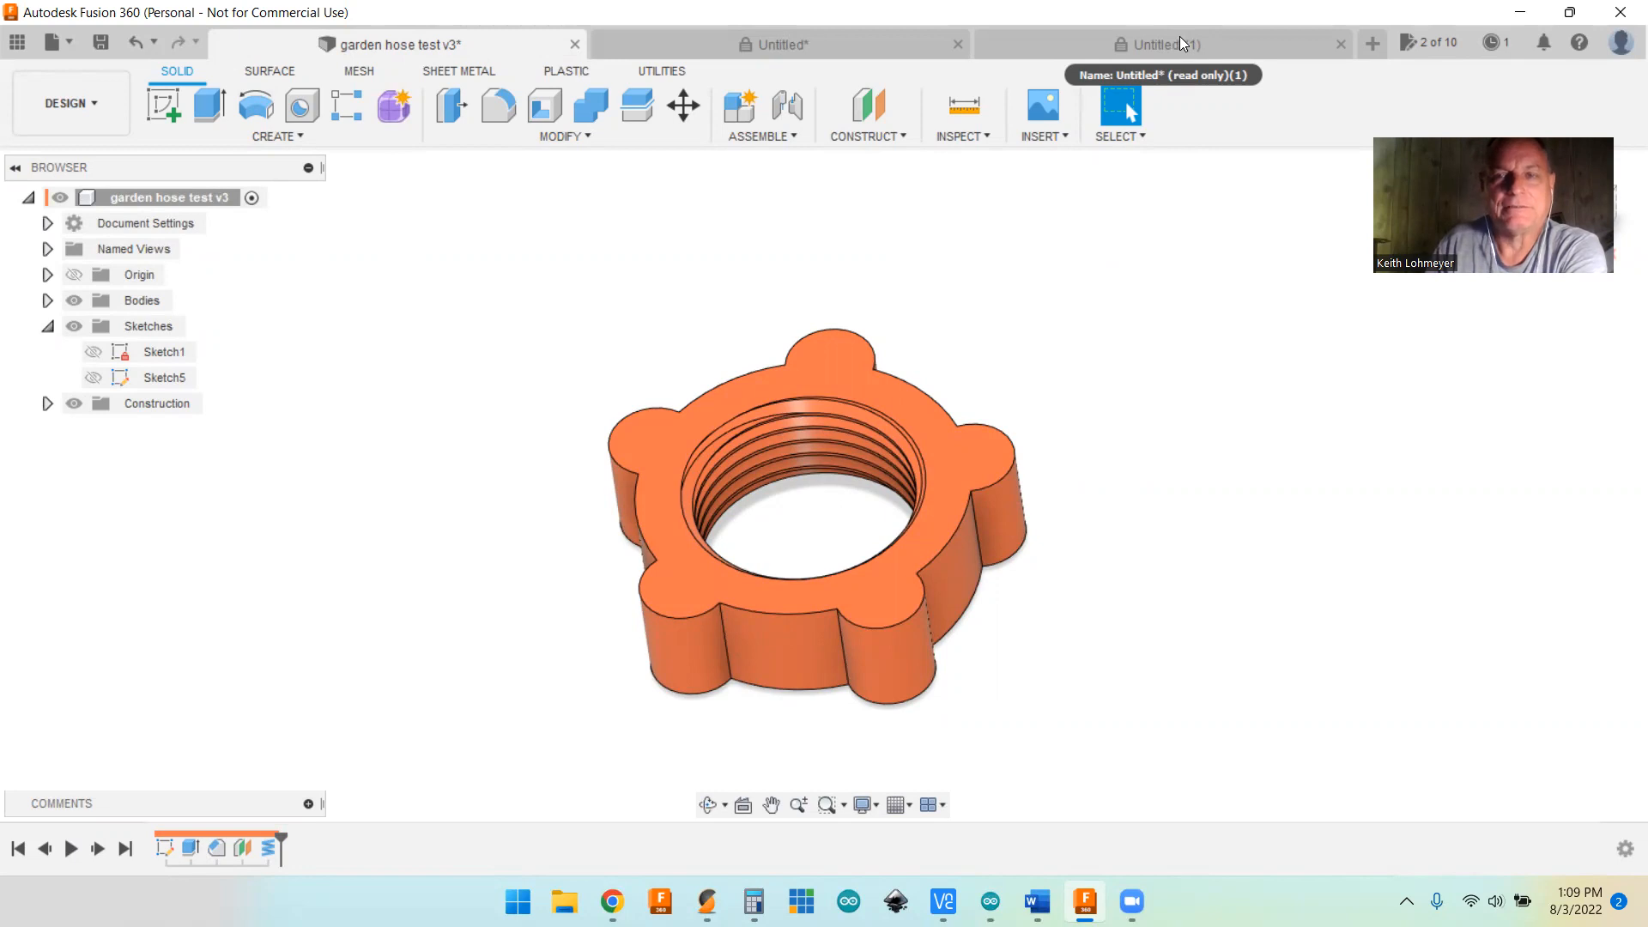
pyautogui.click(1179, 40)
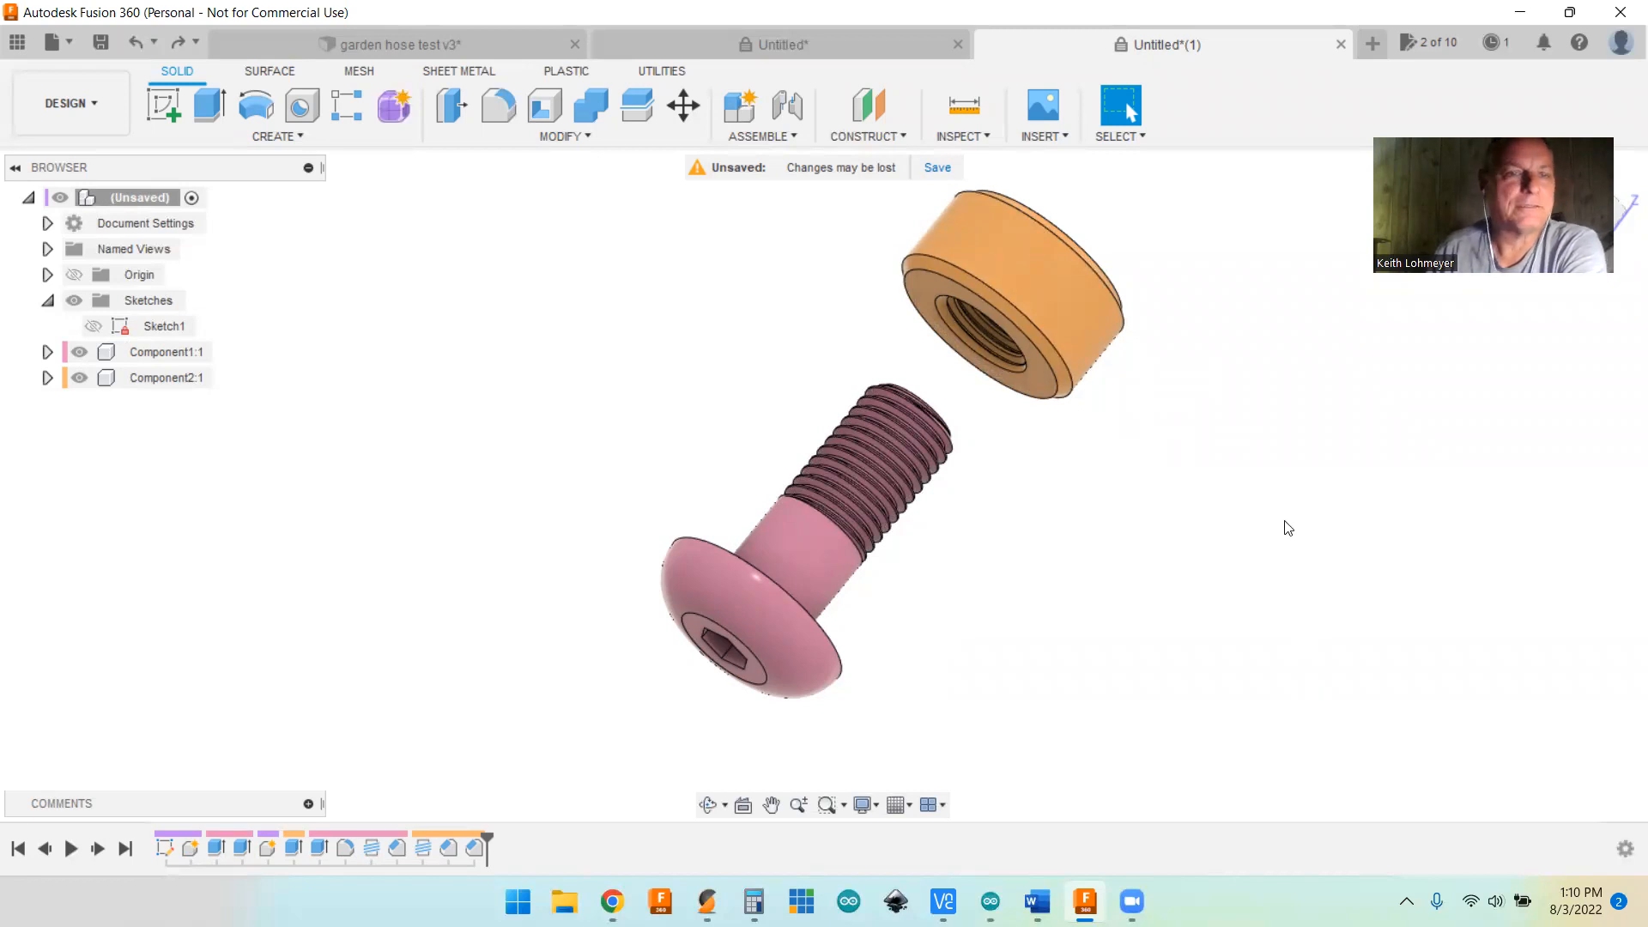
# Step: Start a Coil on the nut's end face farthest from the bolt, with a 2 in diameter base circle centred on the hole
pyautogui.scroll(-1, 1177, 495)
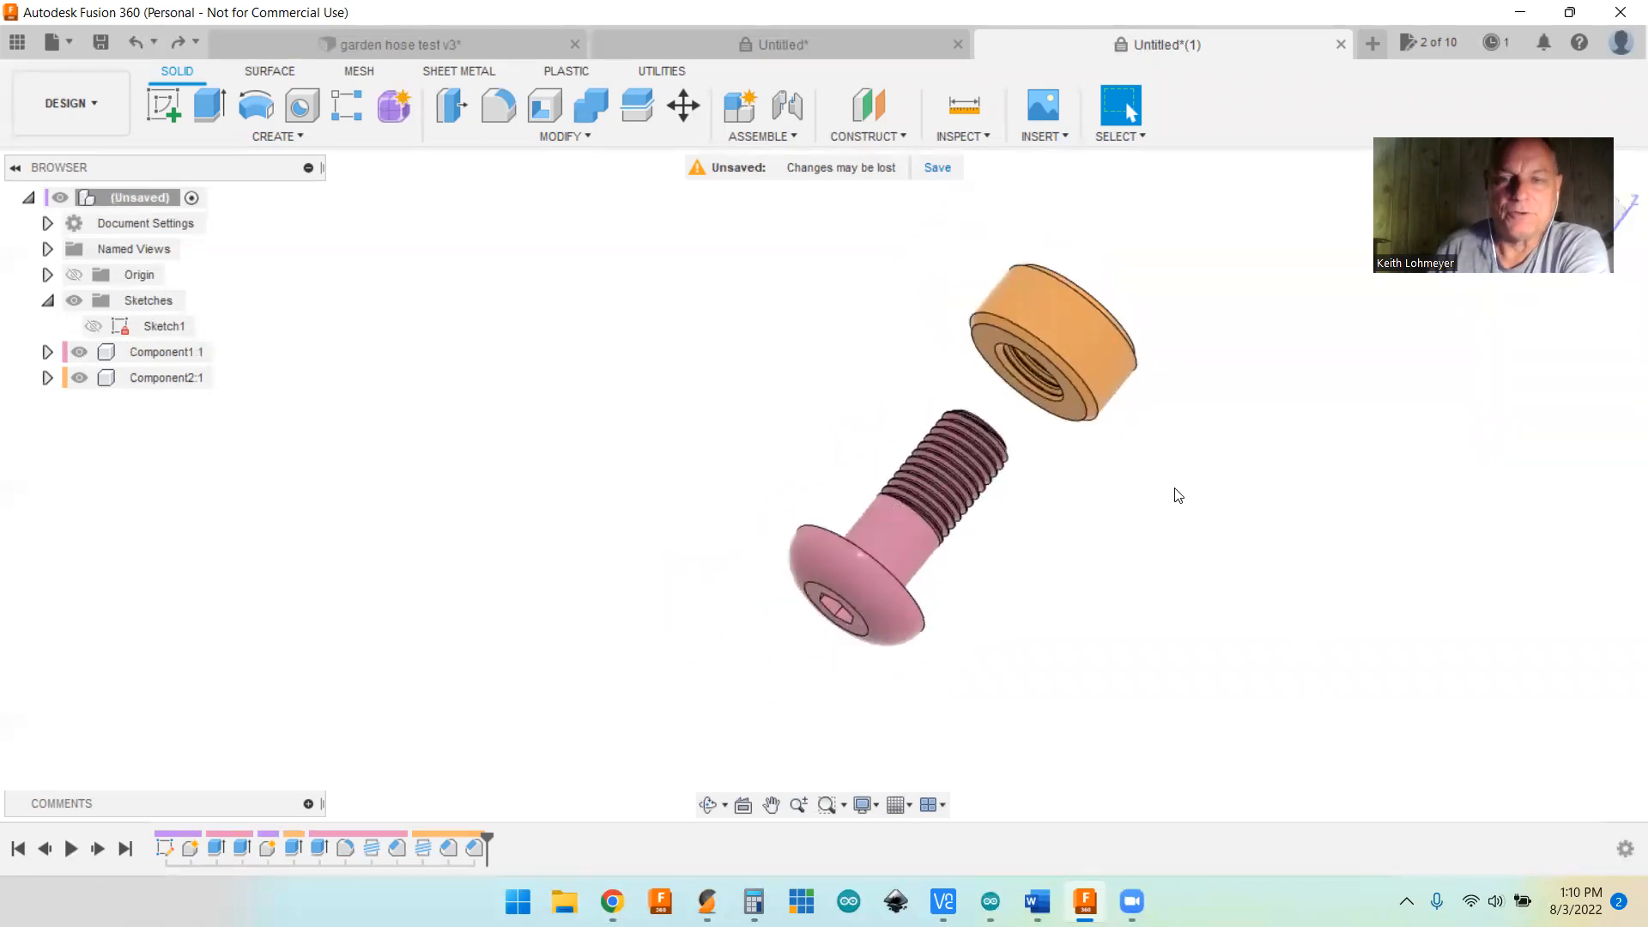
pyautogui.moveTo(1107, 243); pyautogui.dragTo(974, 464, button='middle')
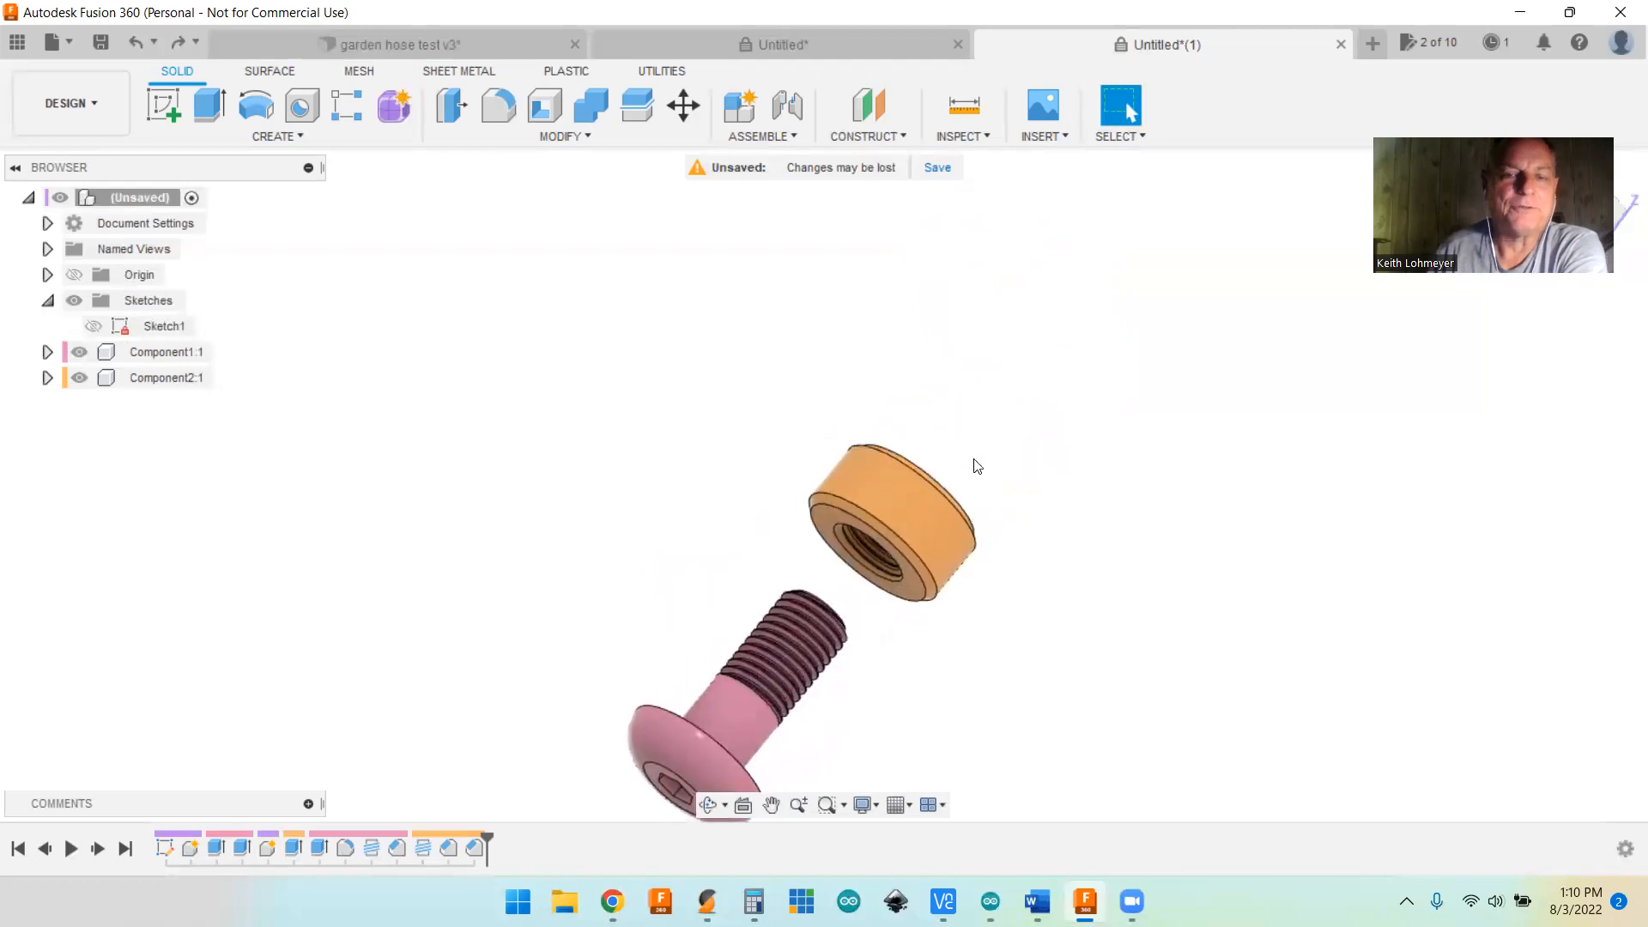
pyautogui.scroll(3, 1012, 622)
pyautogui.scroll(1, 791, 624)
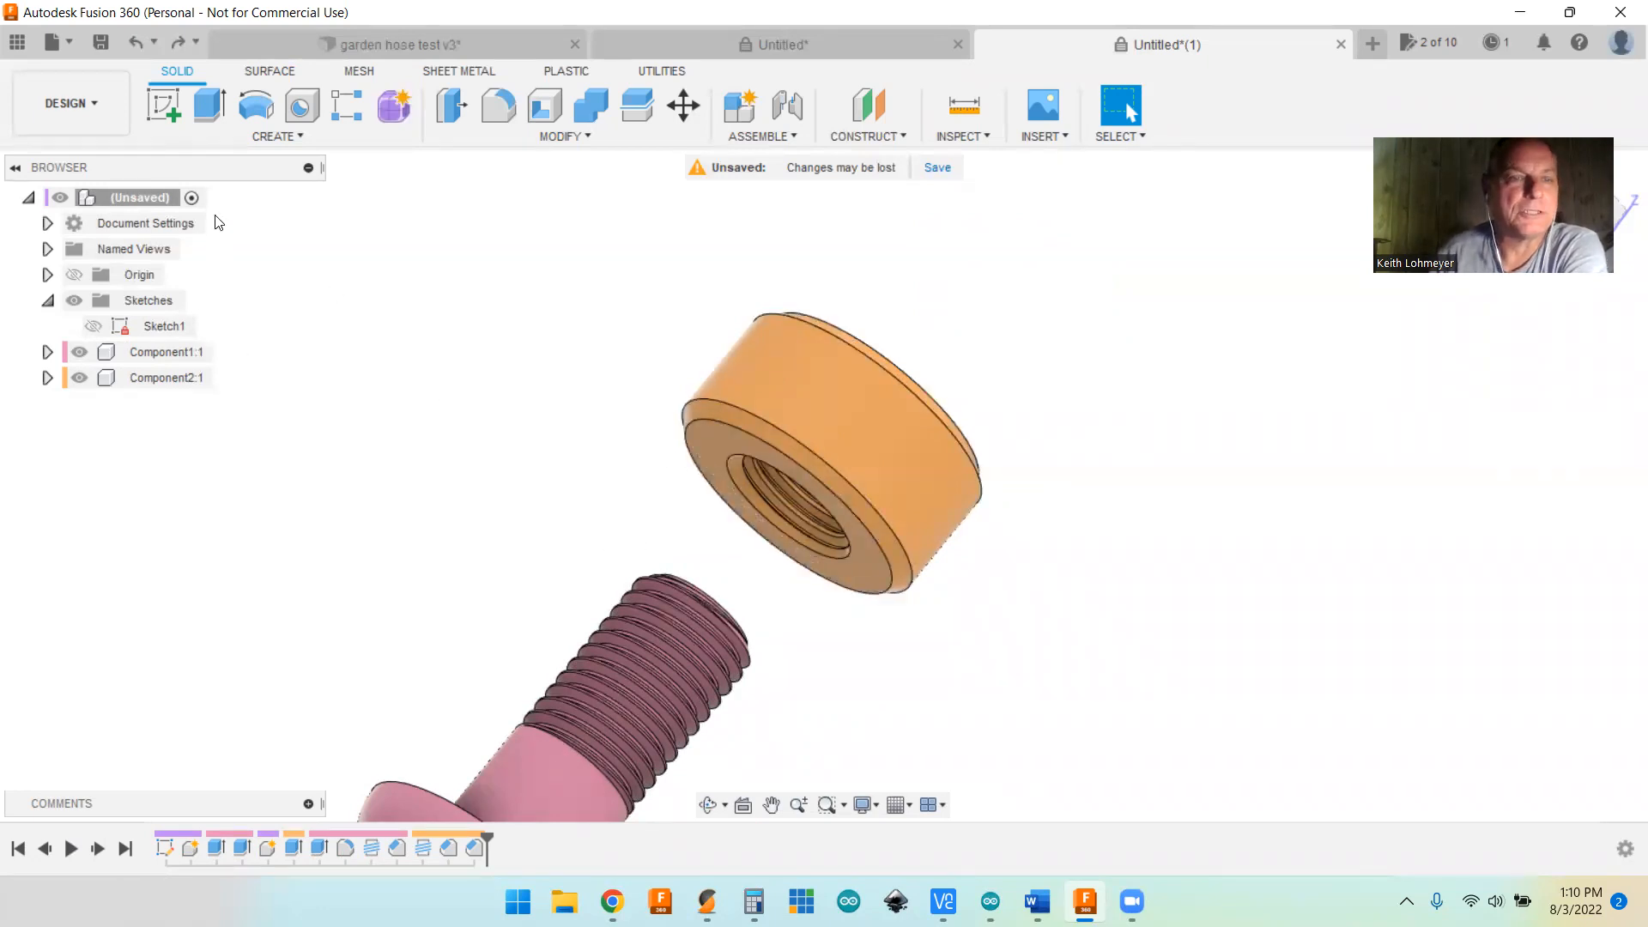
pyautogui.click(268, 135)
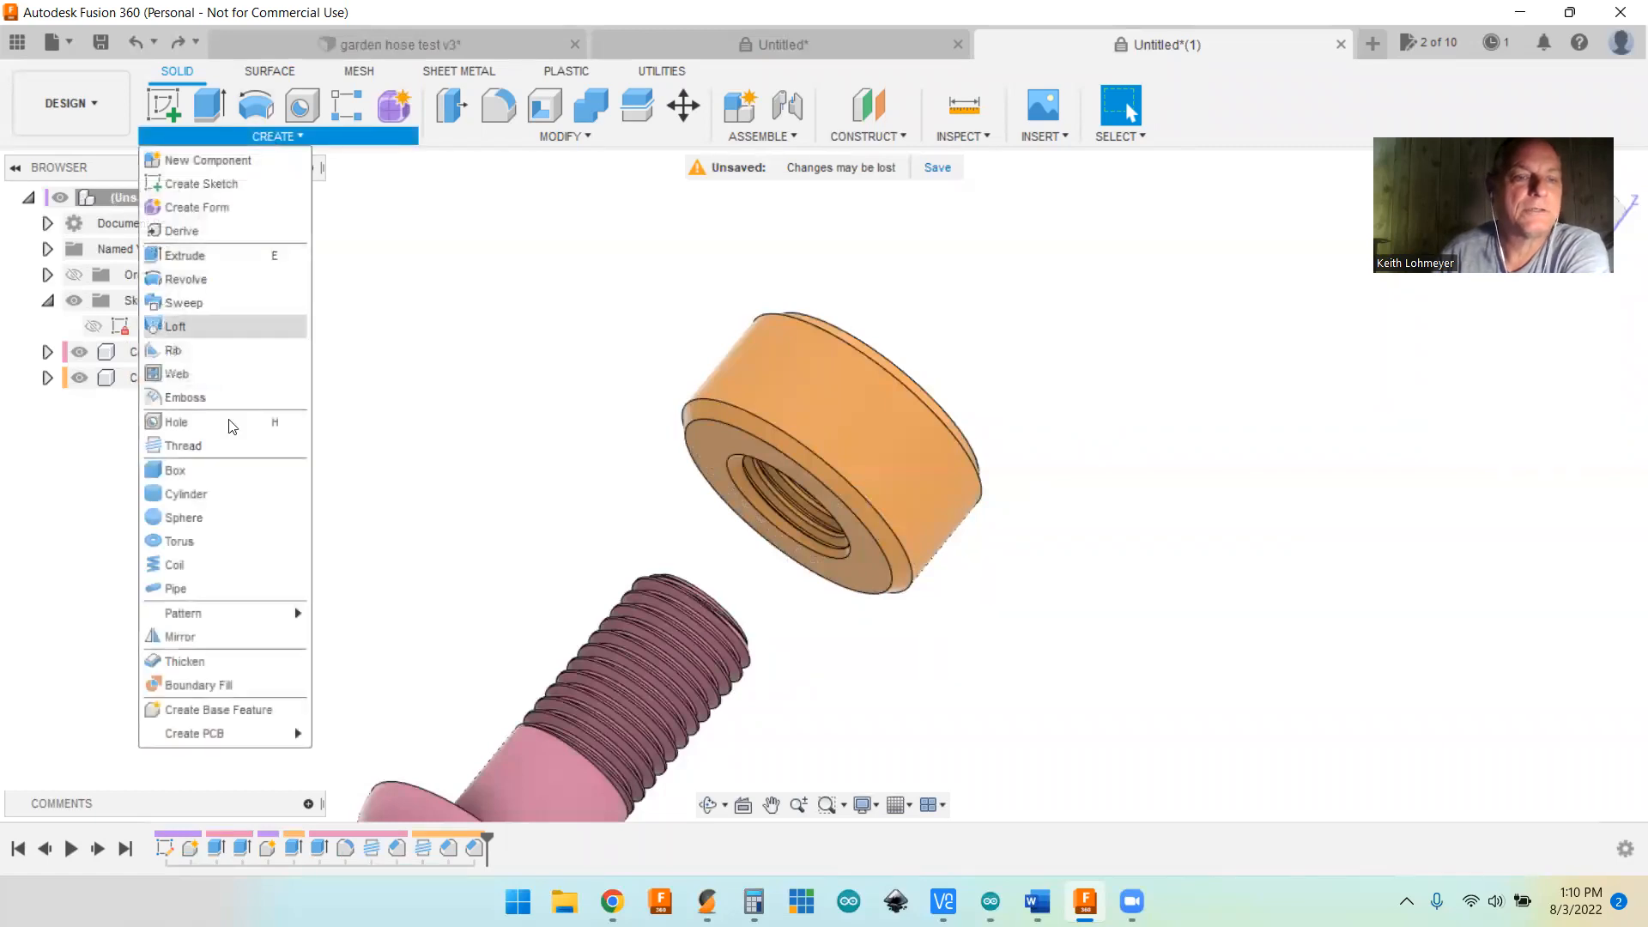
pyautogui.click(208, 559)
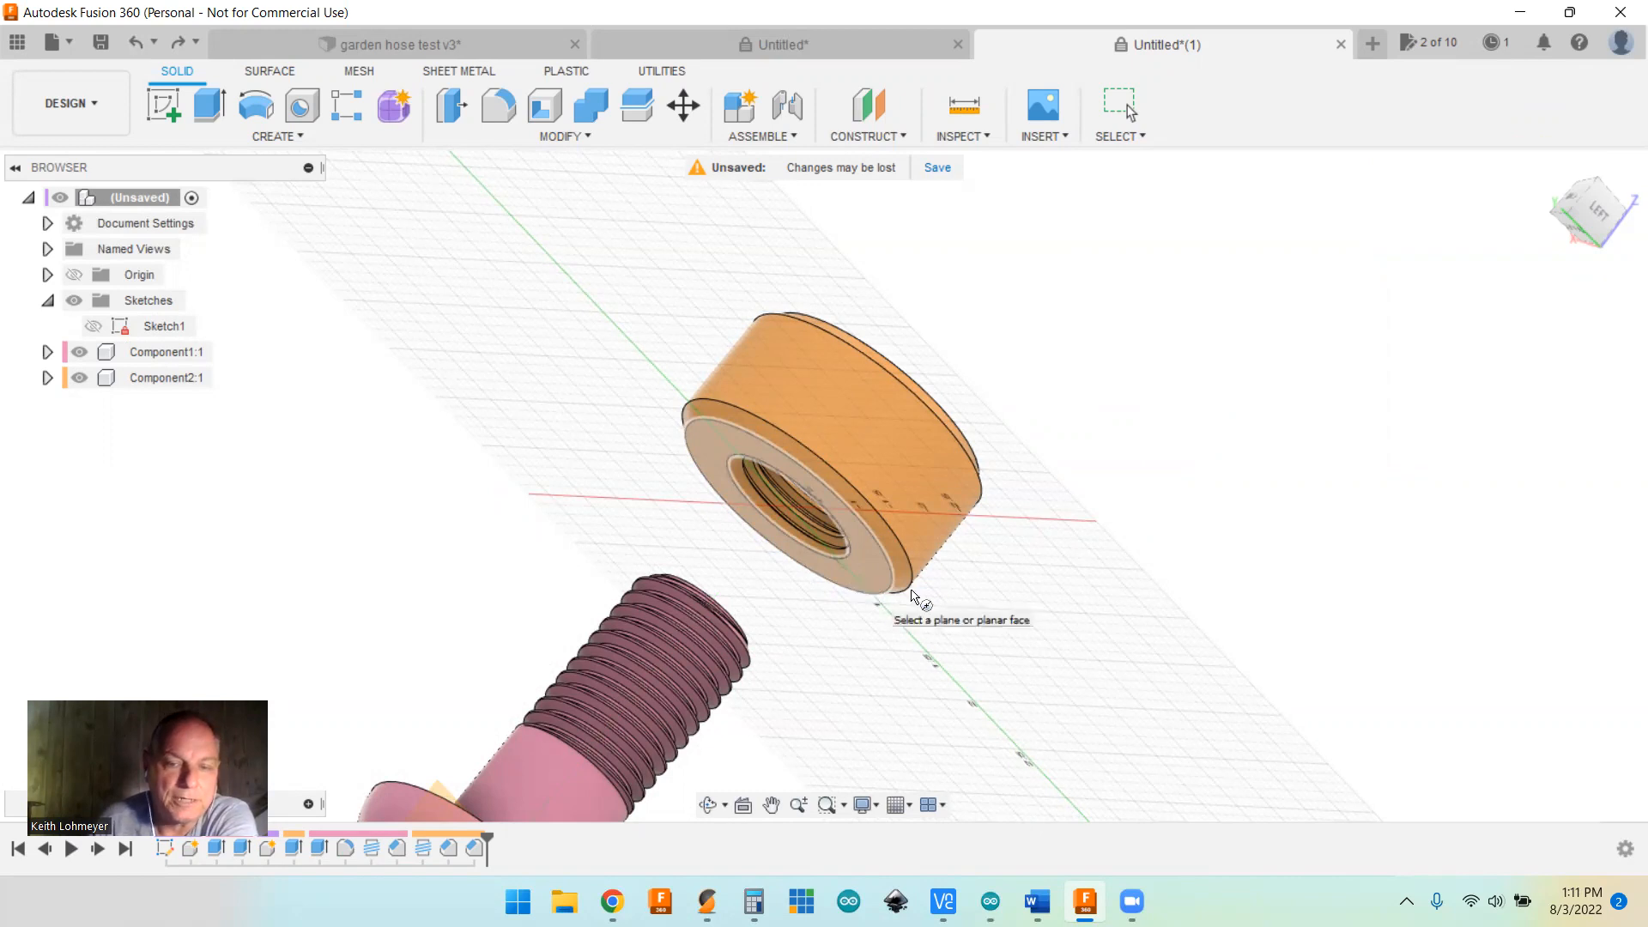
pyautogui.keyDown('shift'); pyautogui.moveTo(1169, 433); pyautogui.dragTo(1056, 451, button='middle'); pyautogui.keyUp('shift')
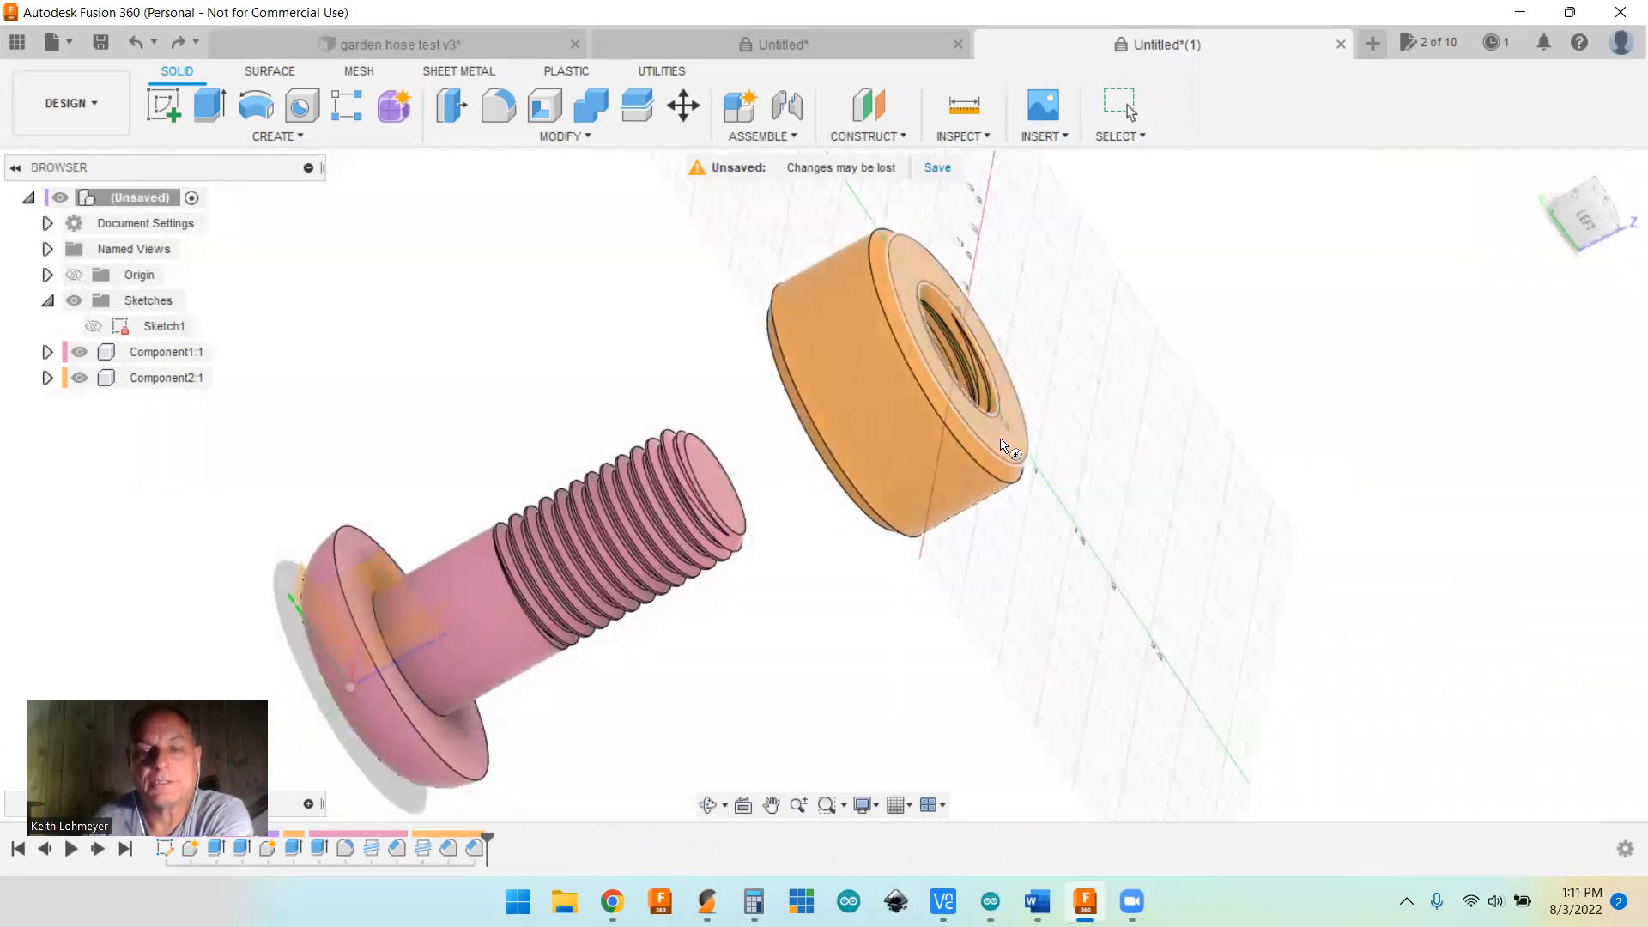
pyautogui.click(1000, 446)
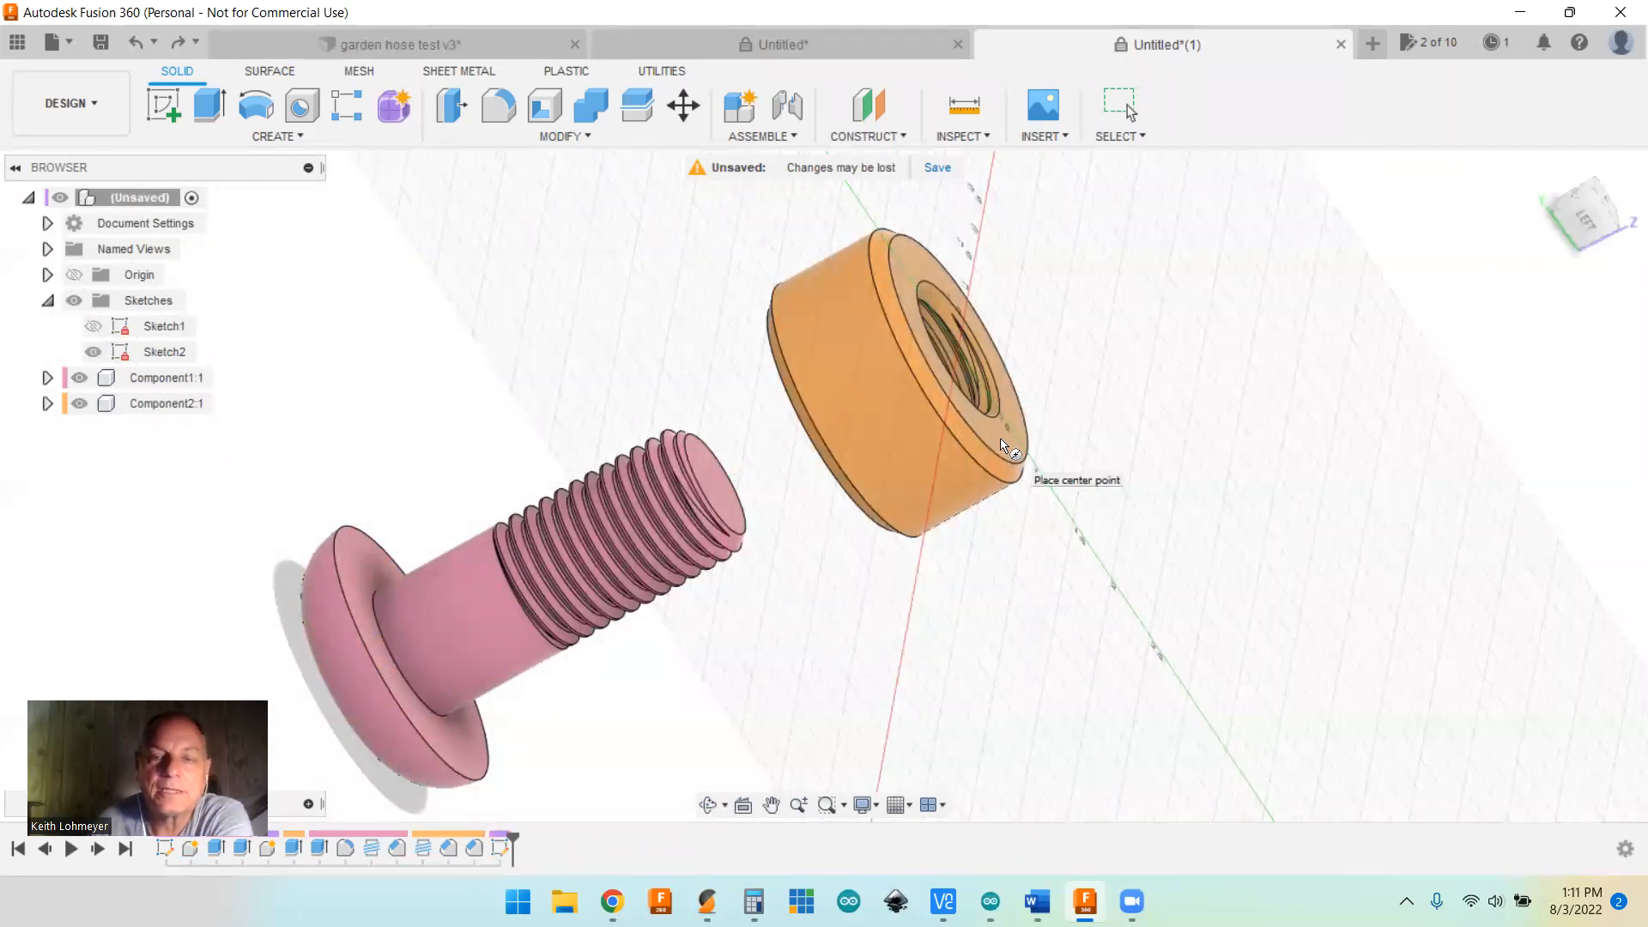
pyautogui.click(959, 348)
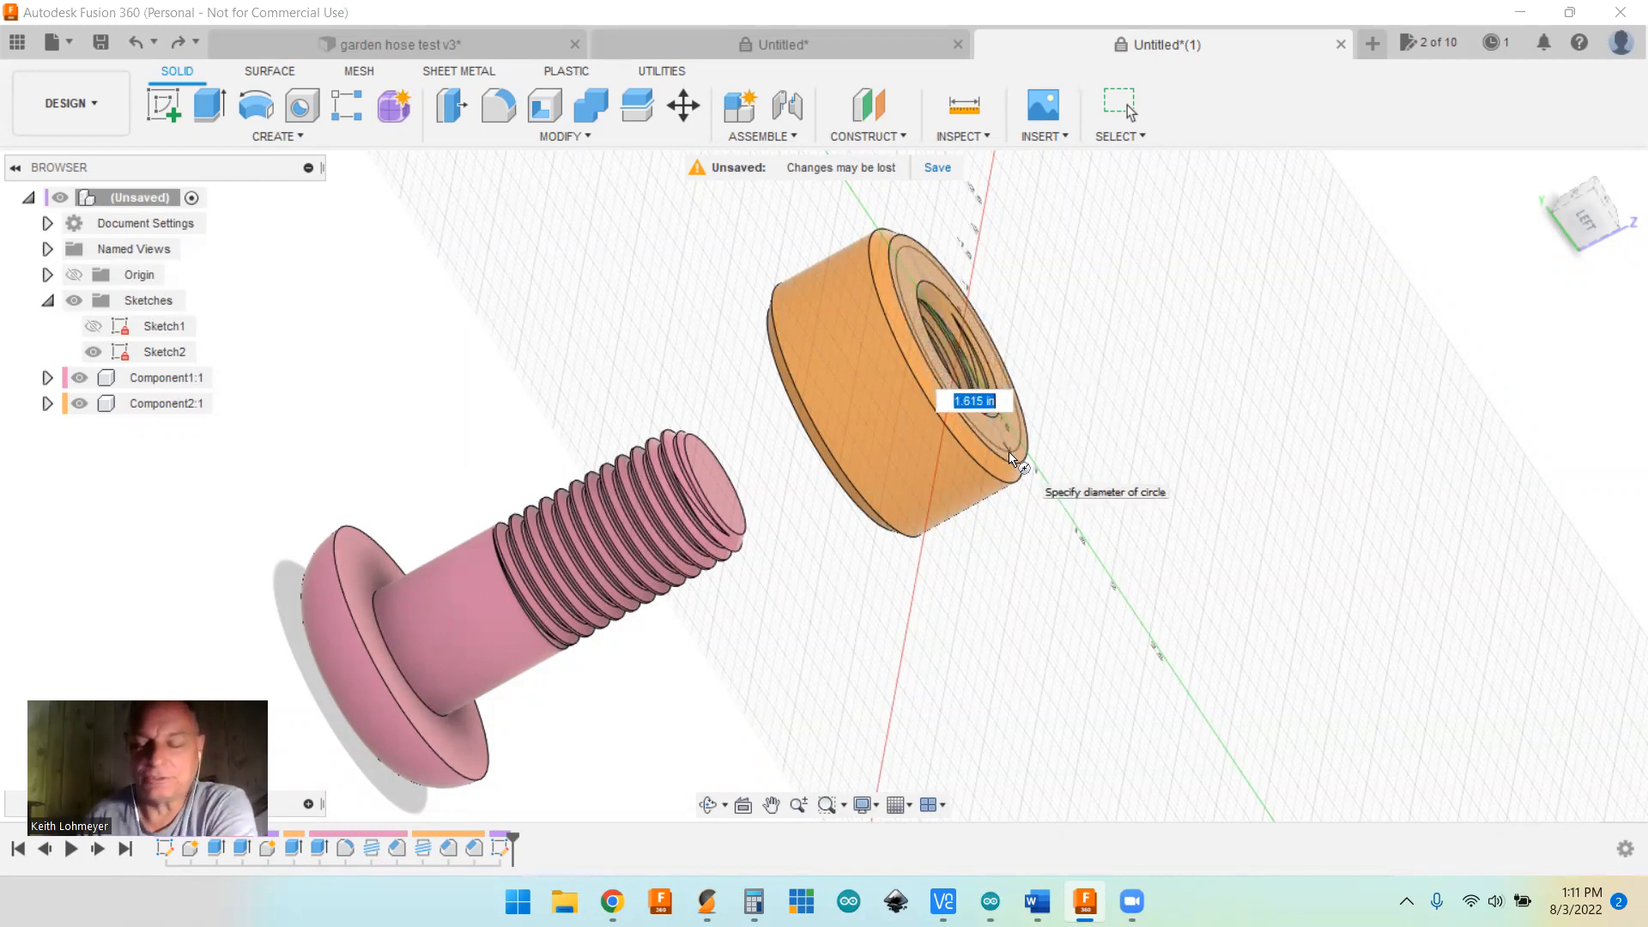
pyautogui.write('2')
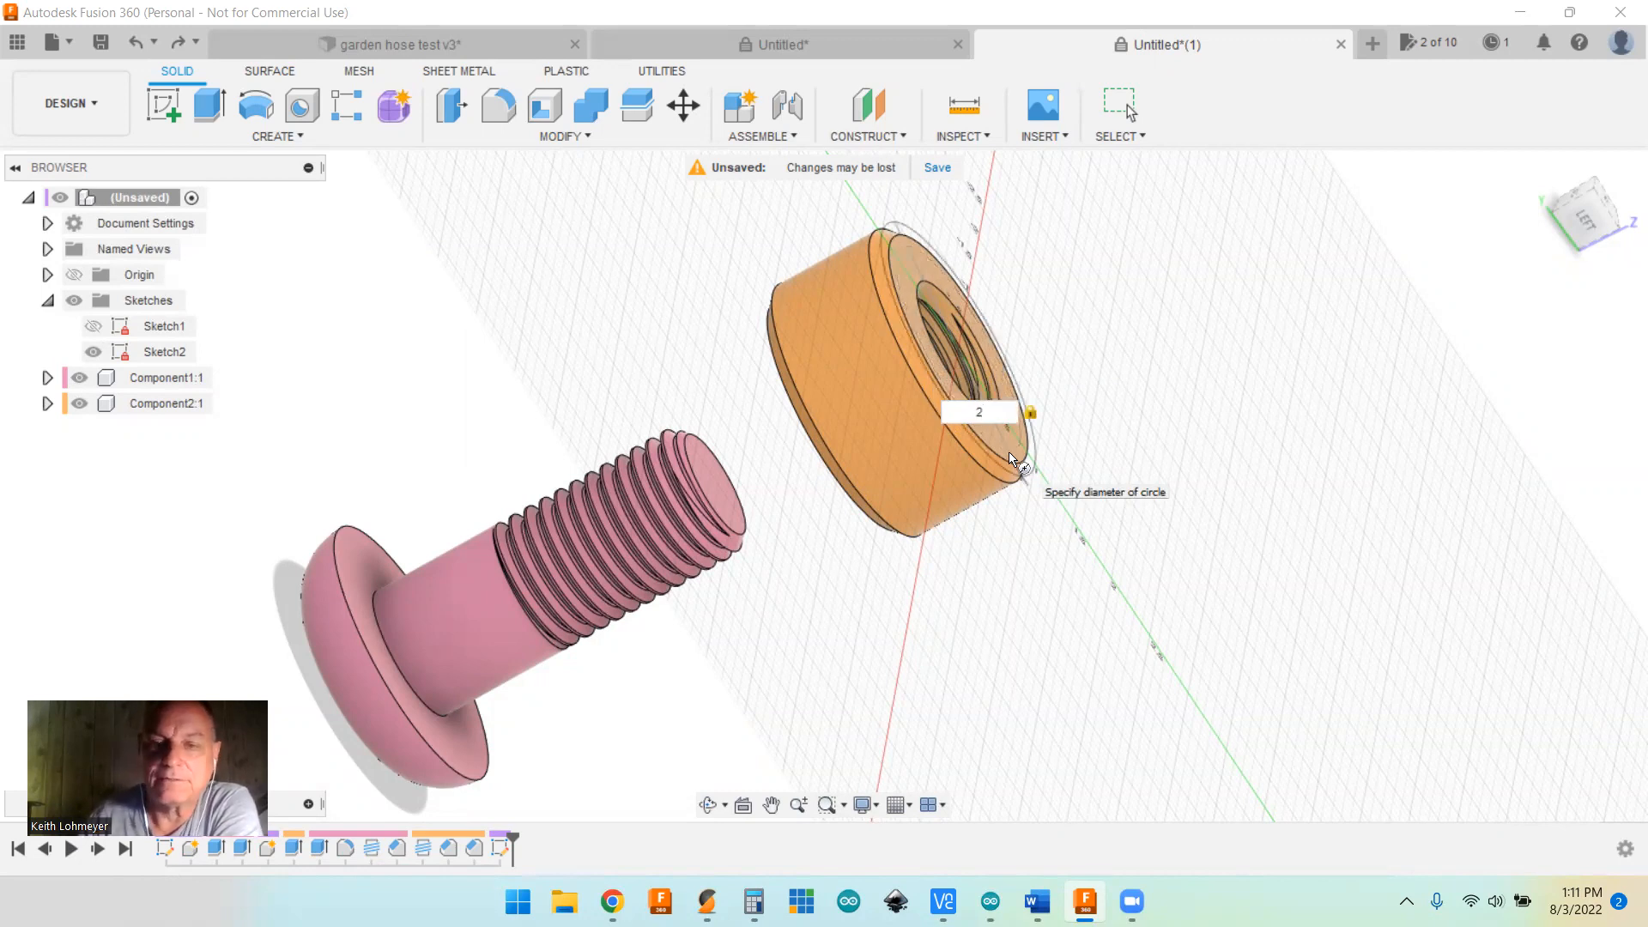
pyautogui.press('Return')
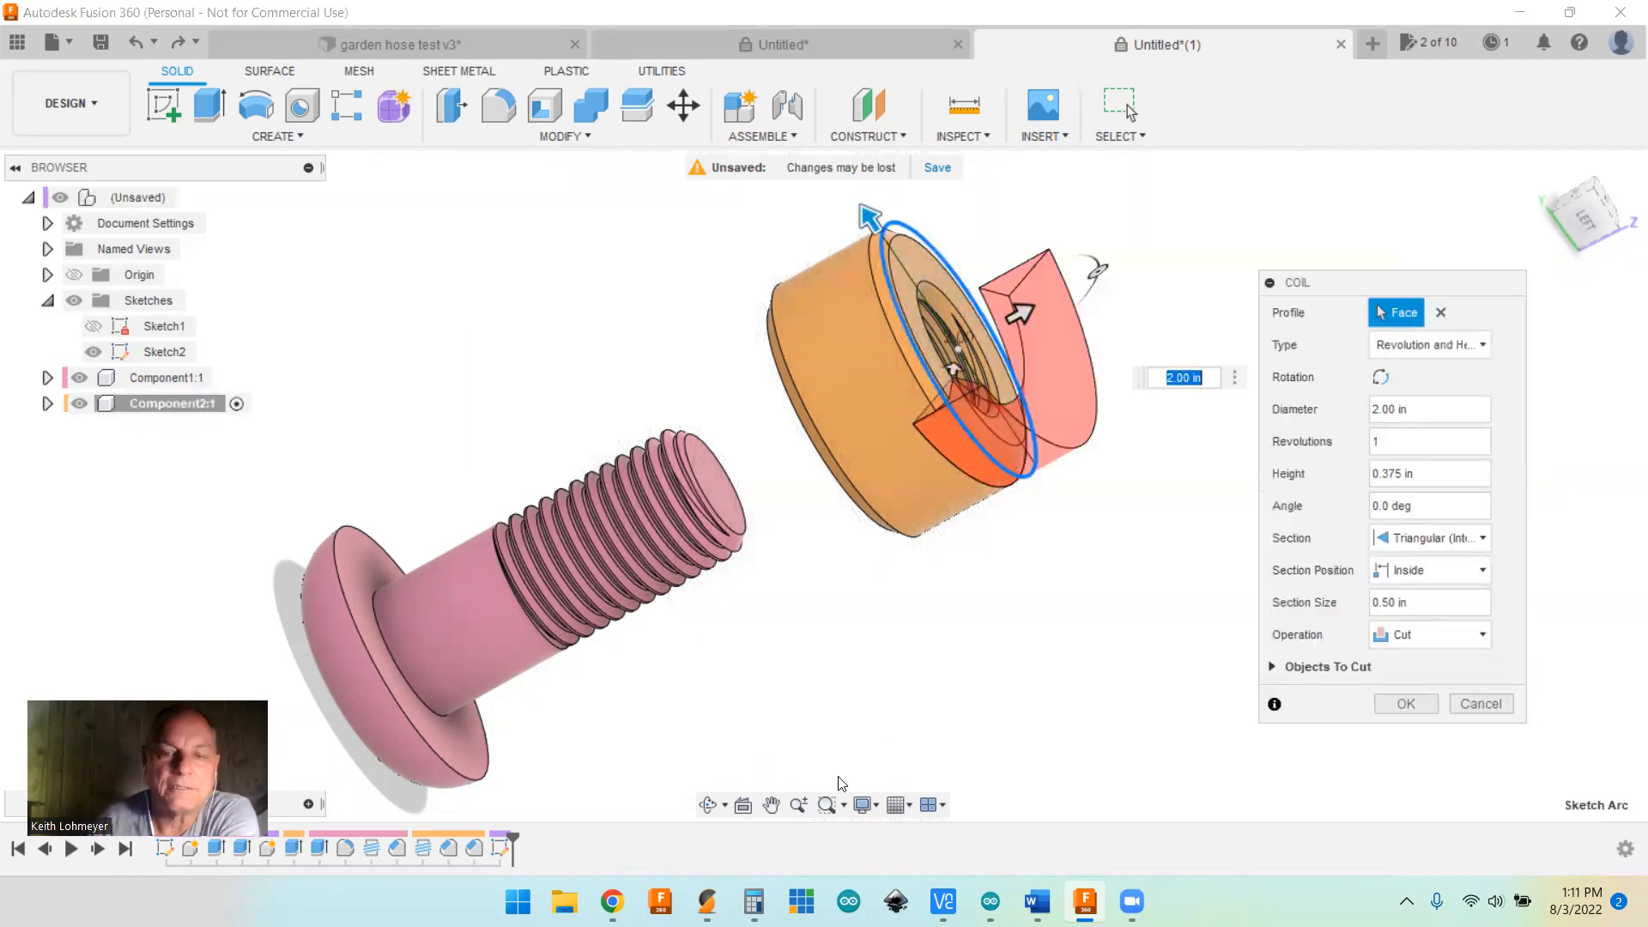
# Step: Set the coil's section size to 0.05 in and its revolutions to 0.5
pyautogui.moveTo(943, 901)
pyautogui.keyDown('shift'); pyautogui.moveTo(1067, 636); pyautogui.dragTo(1002, 684, button='middle'); pyautogui.keyUp('shift')
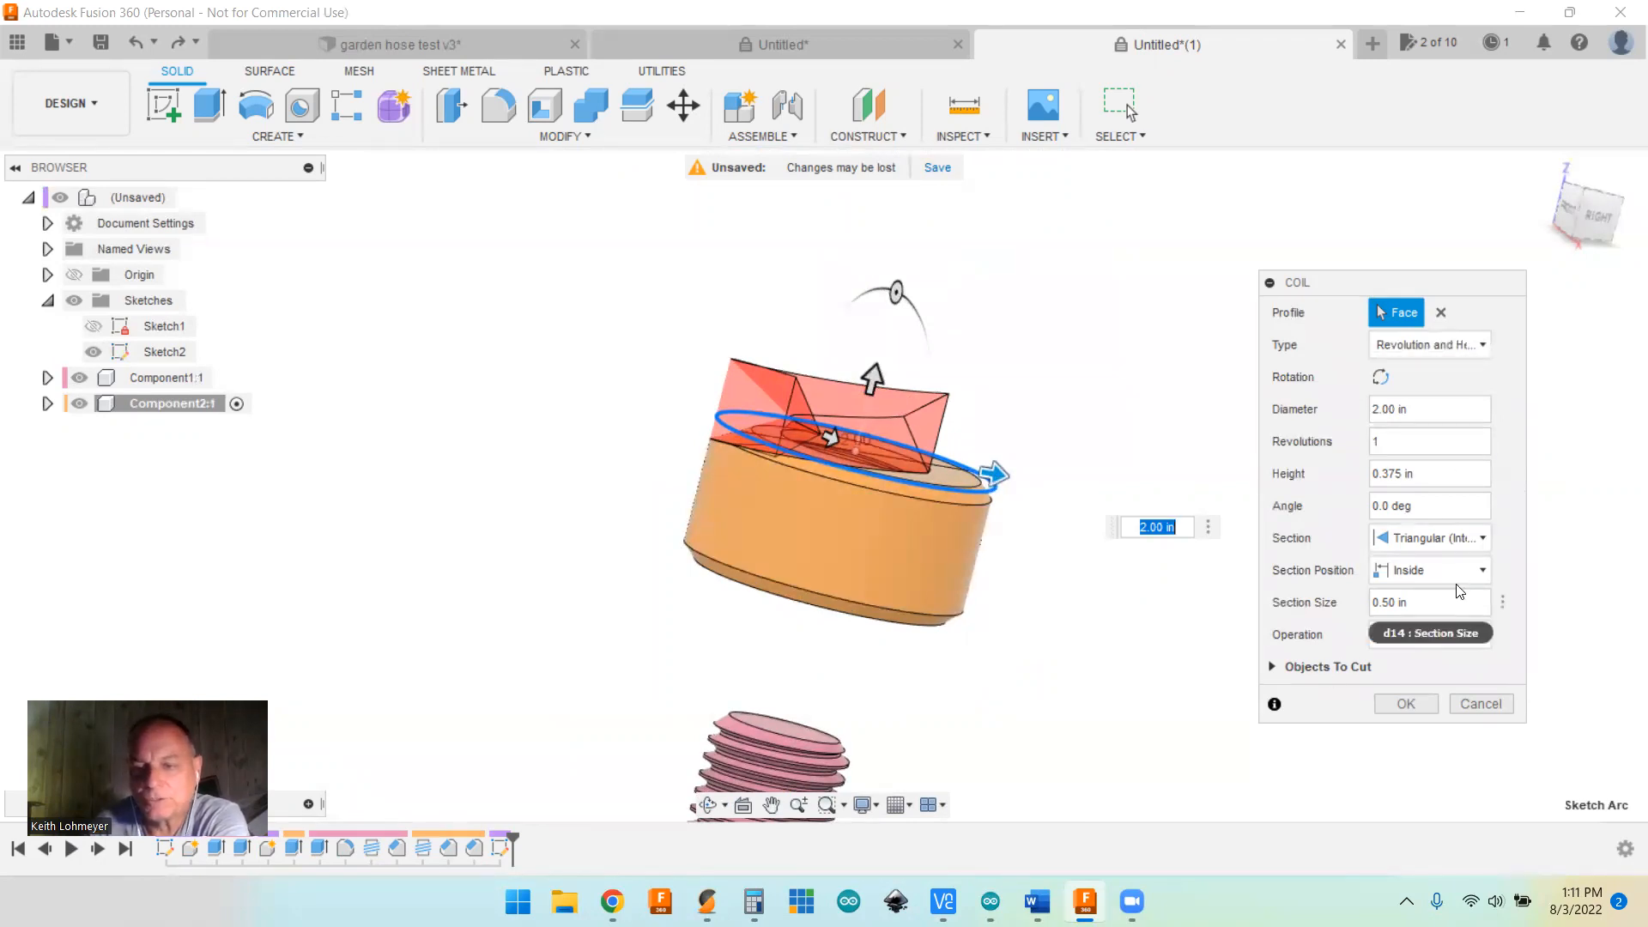
pyautogui.moveTo(1431, 605); pyautogui.dragTo(1320, 611)
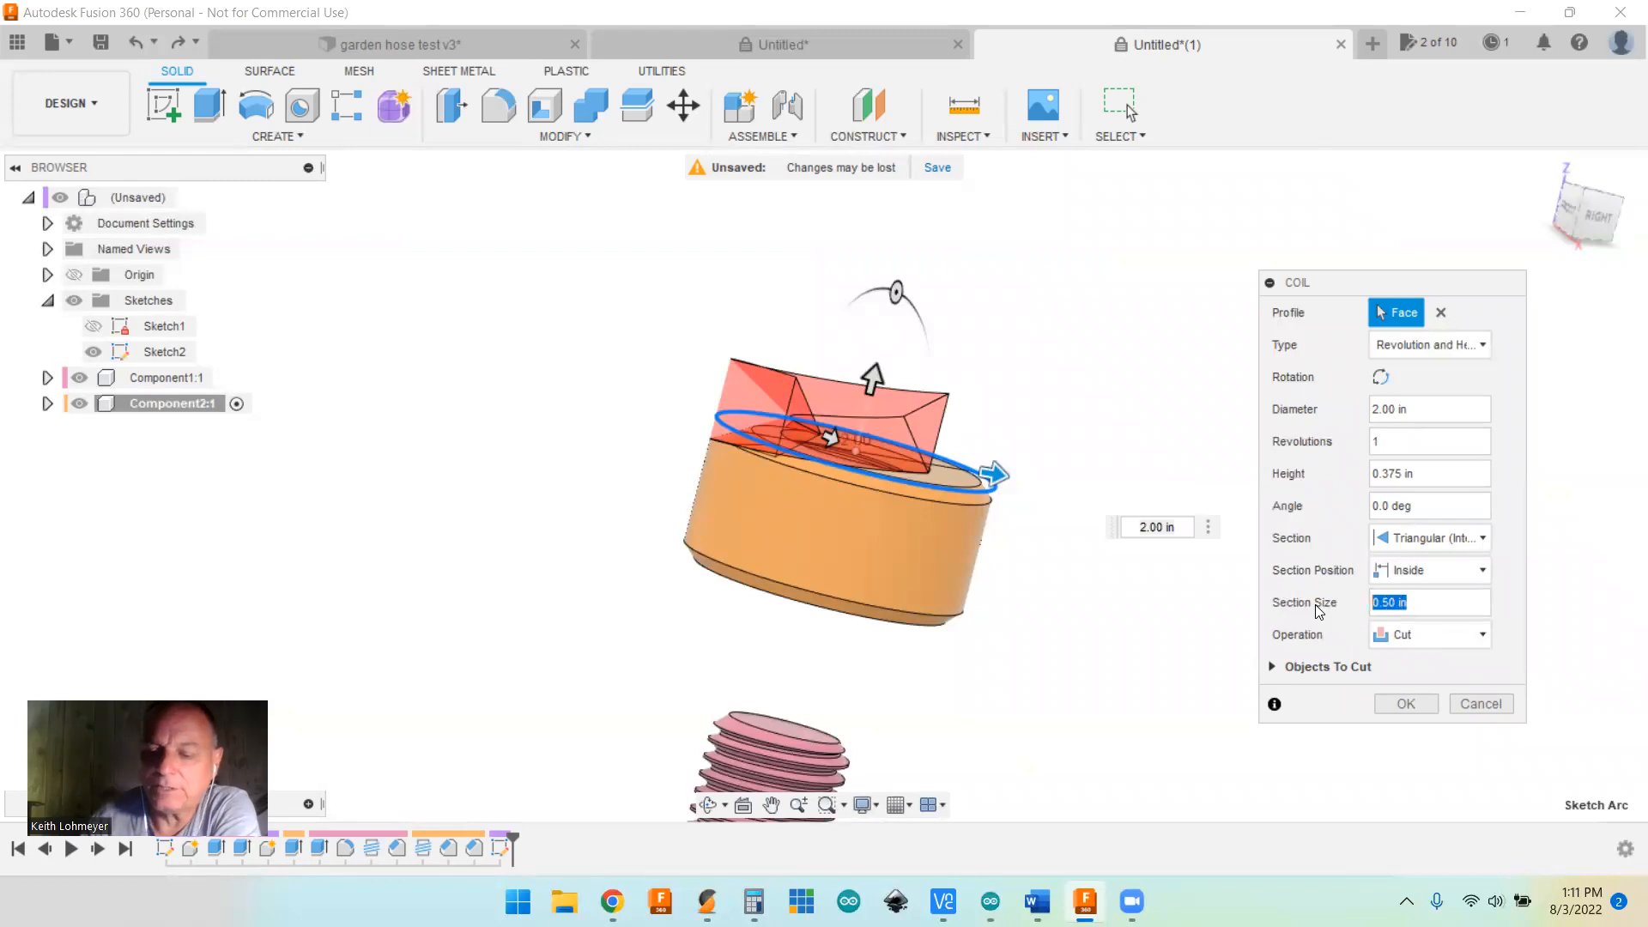
pyautogui.write('.05')
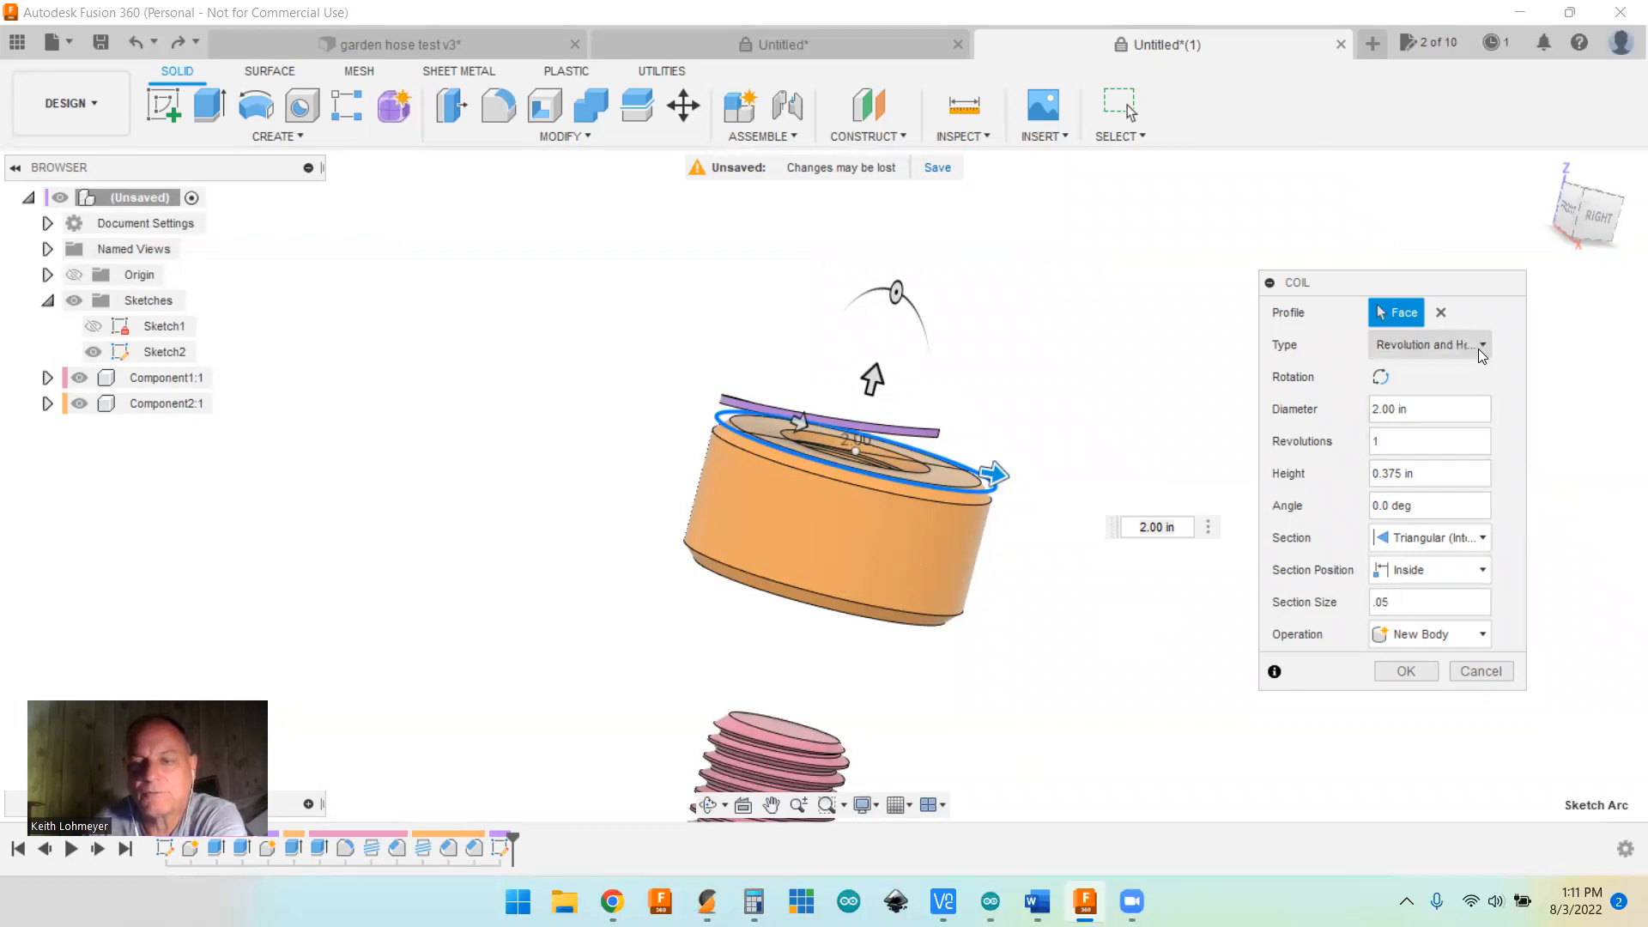
pyautogui.doubleClick(1411, 453)
pyautogui.write('.5')
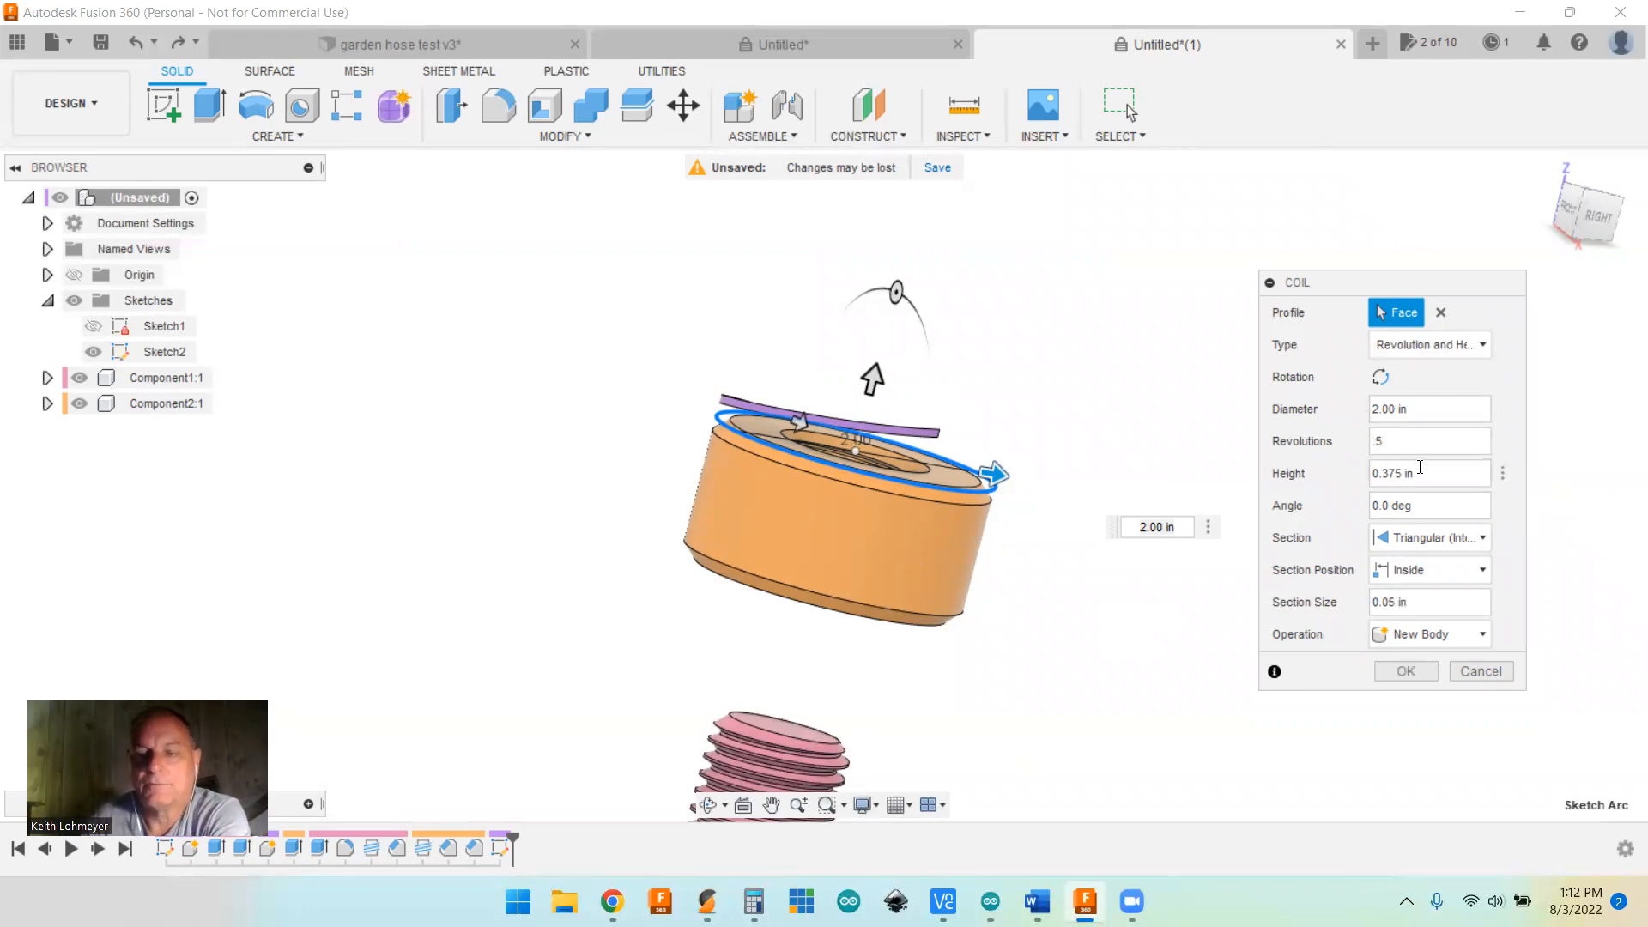
# Step: Set the coil's height to -1 in and create it as a Cut into the nut
pyautogui.doubleClick(1417, 472)
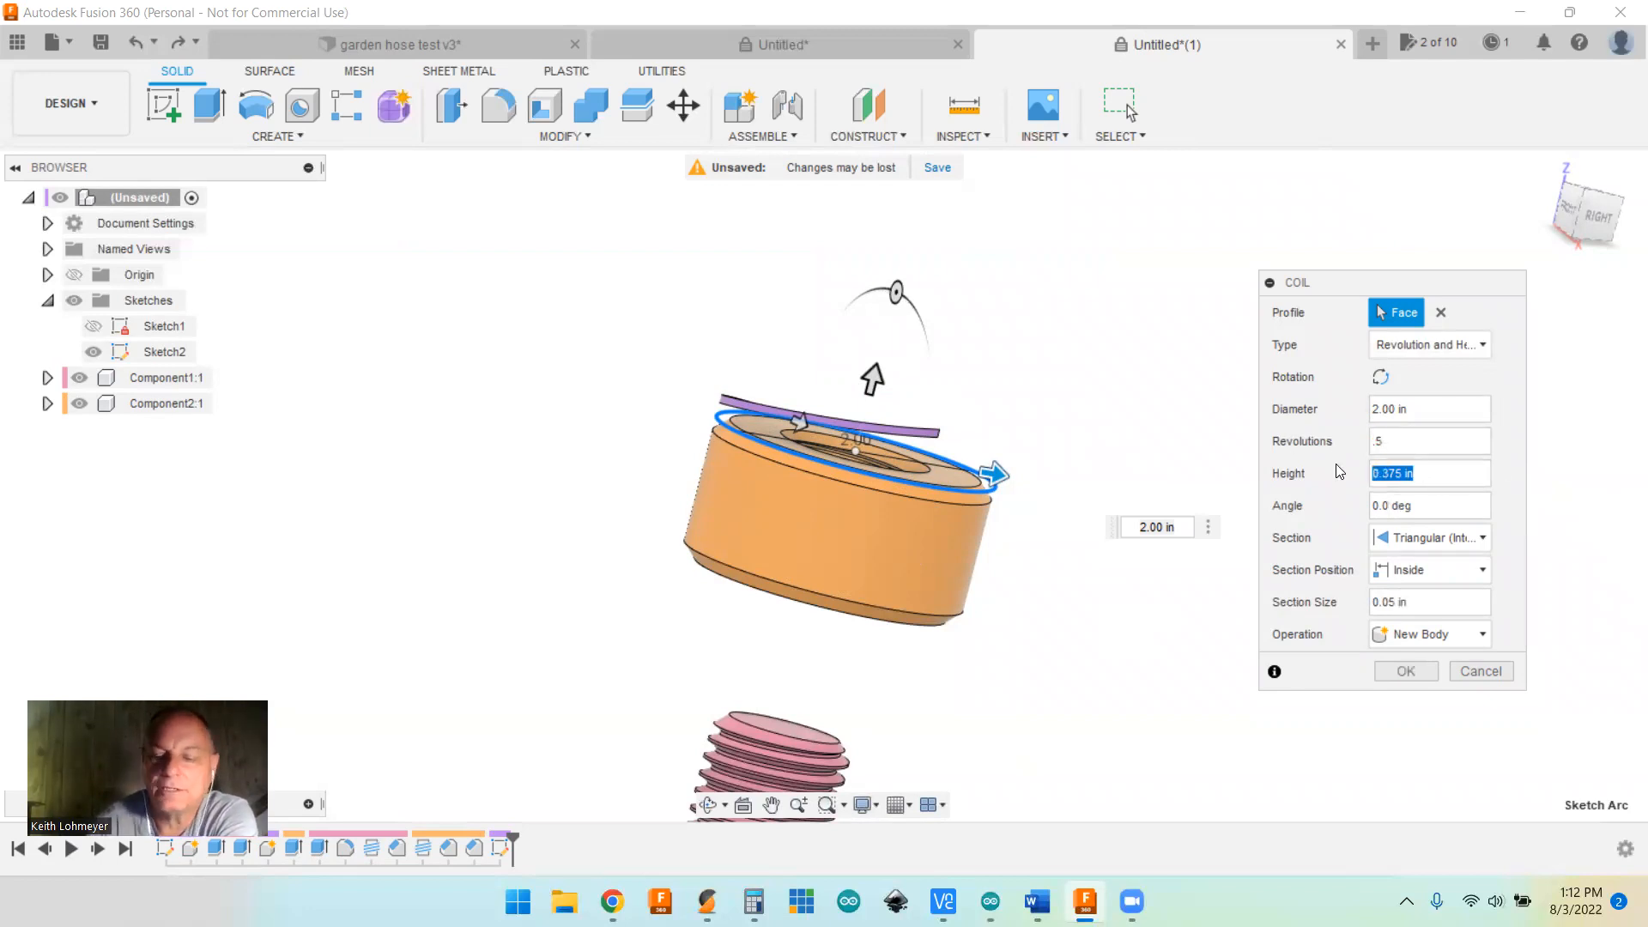
pyautogui.write('1')
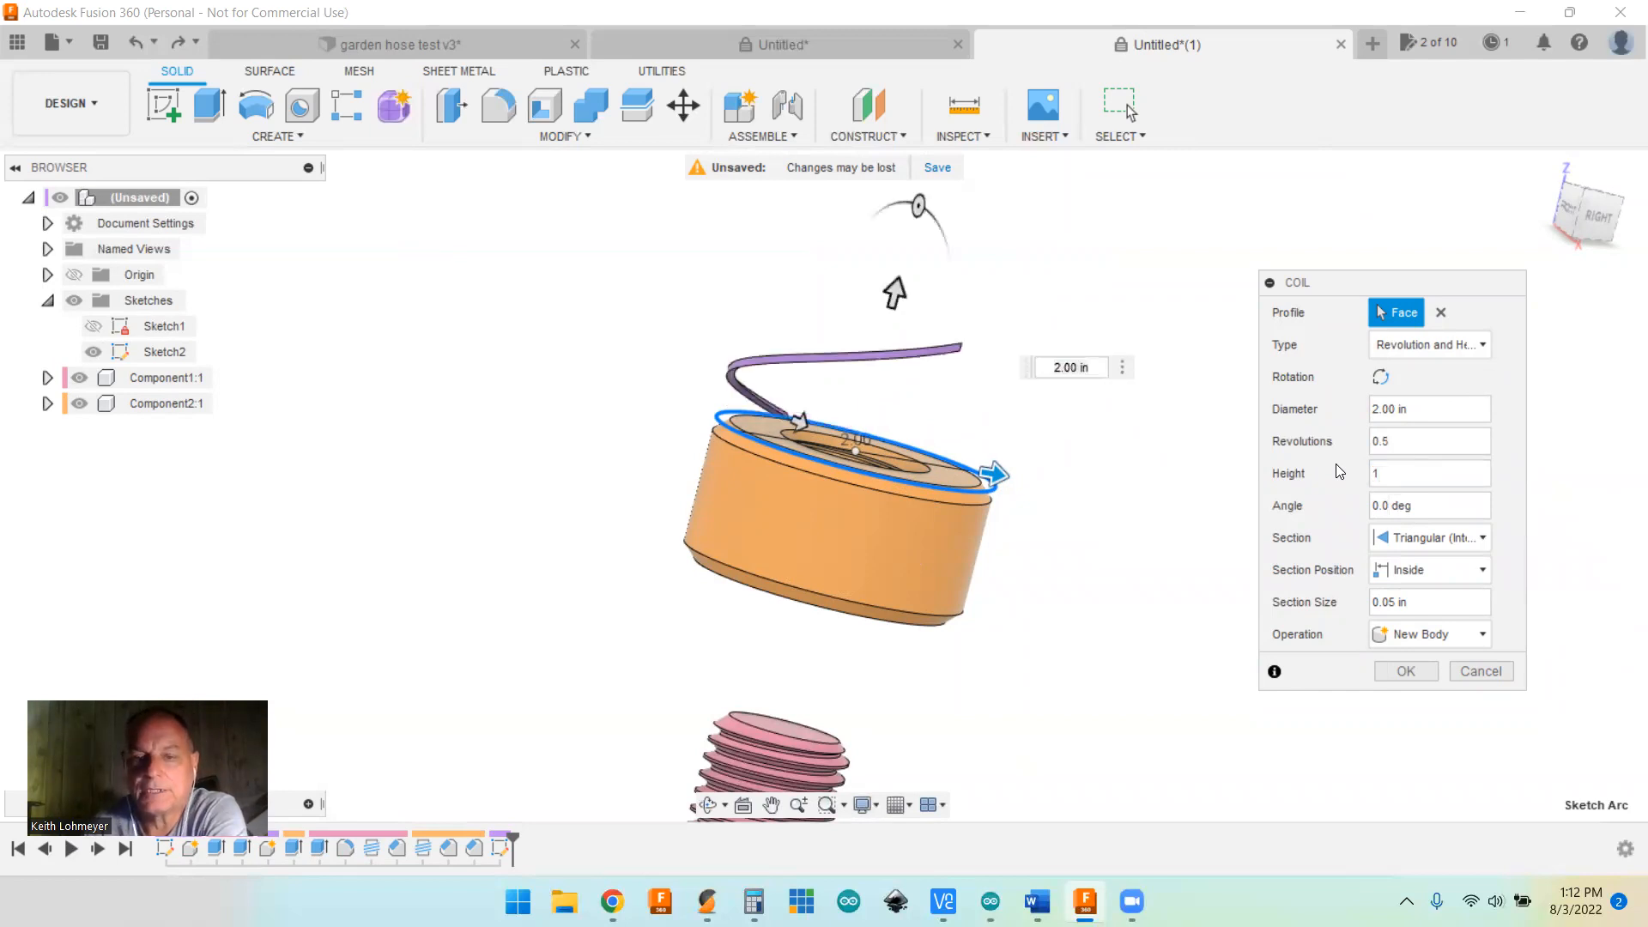
pyautogui.press('BackSpace')
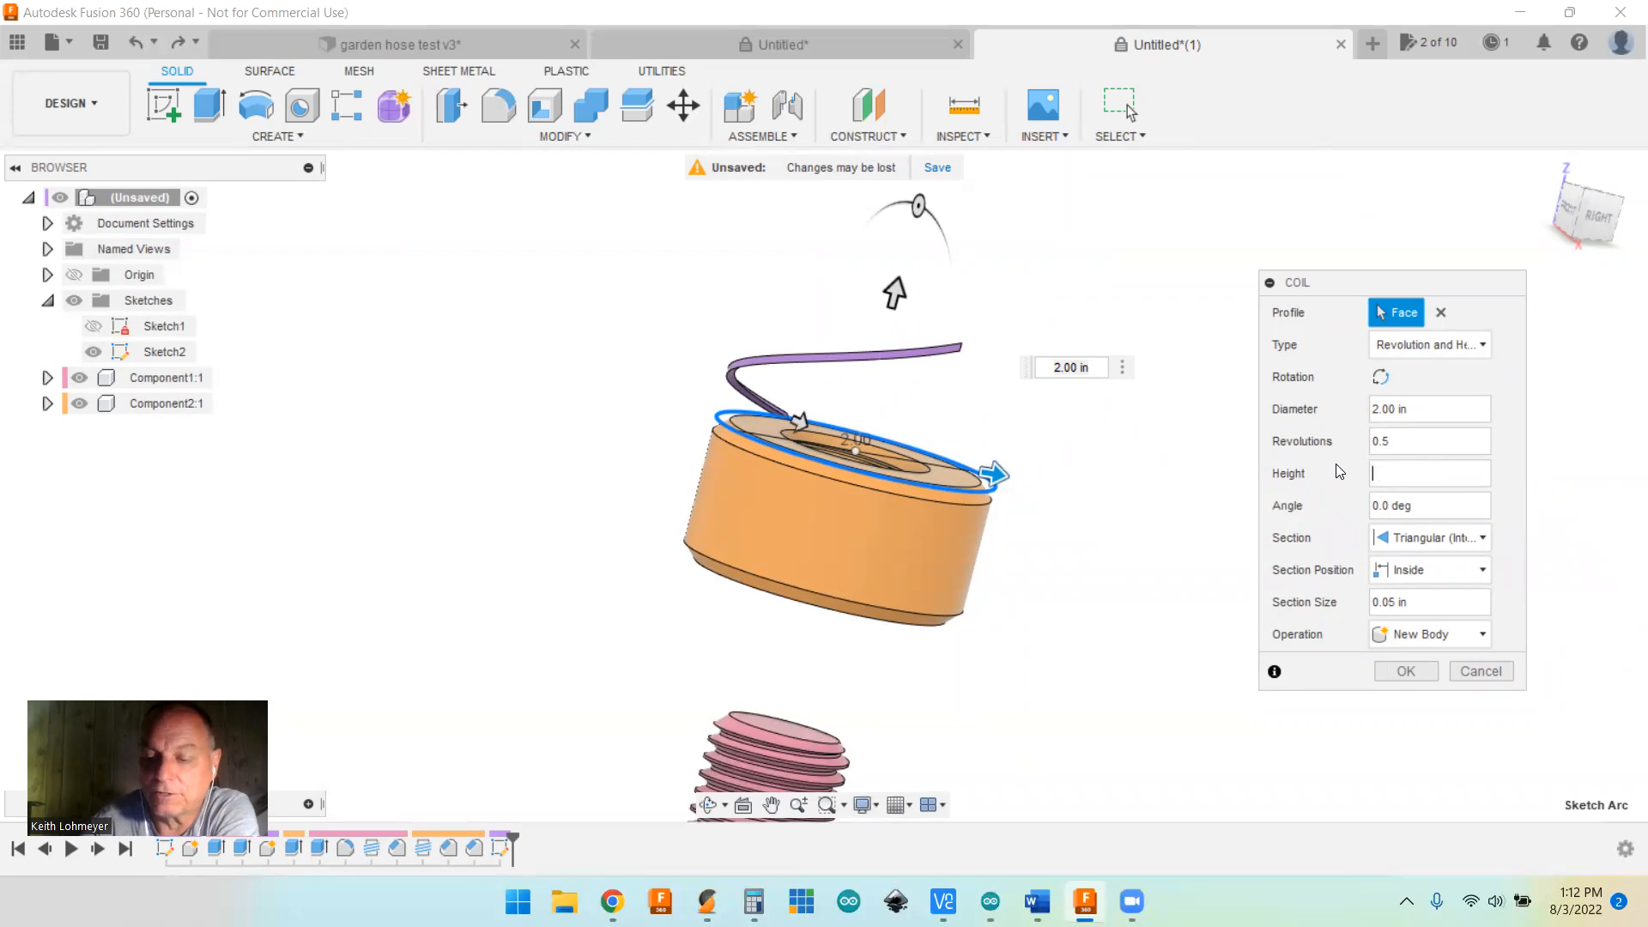
pyautogui.press('Return')
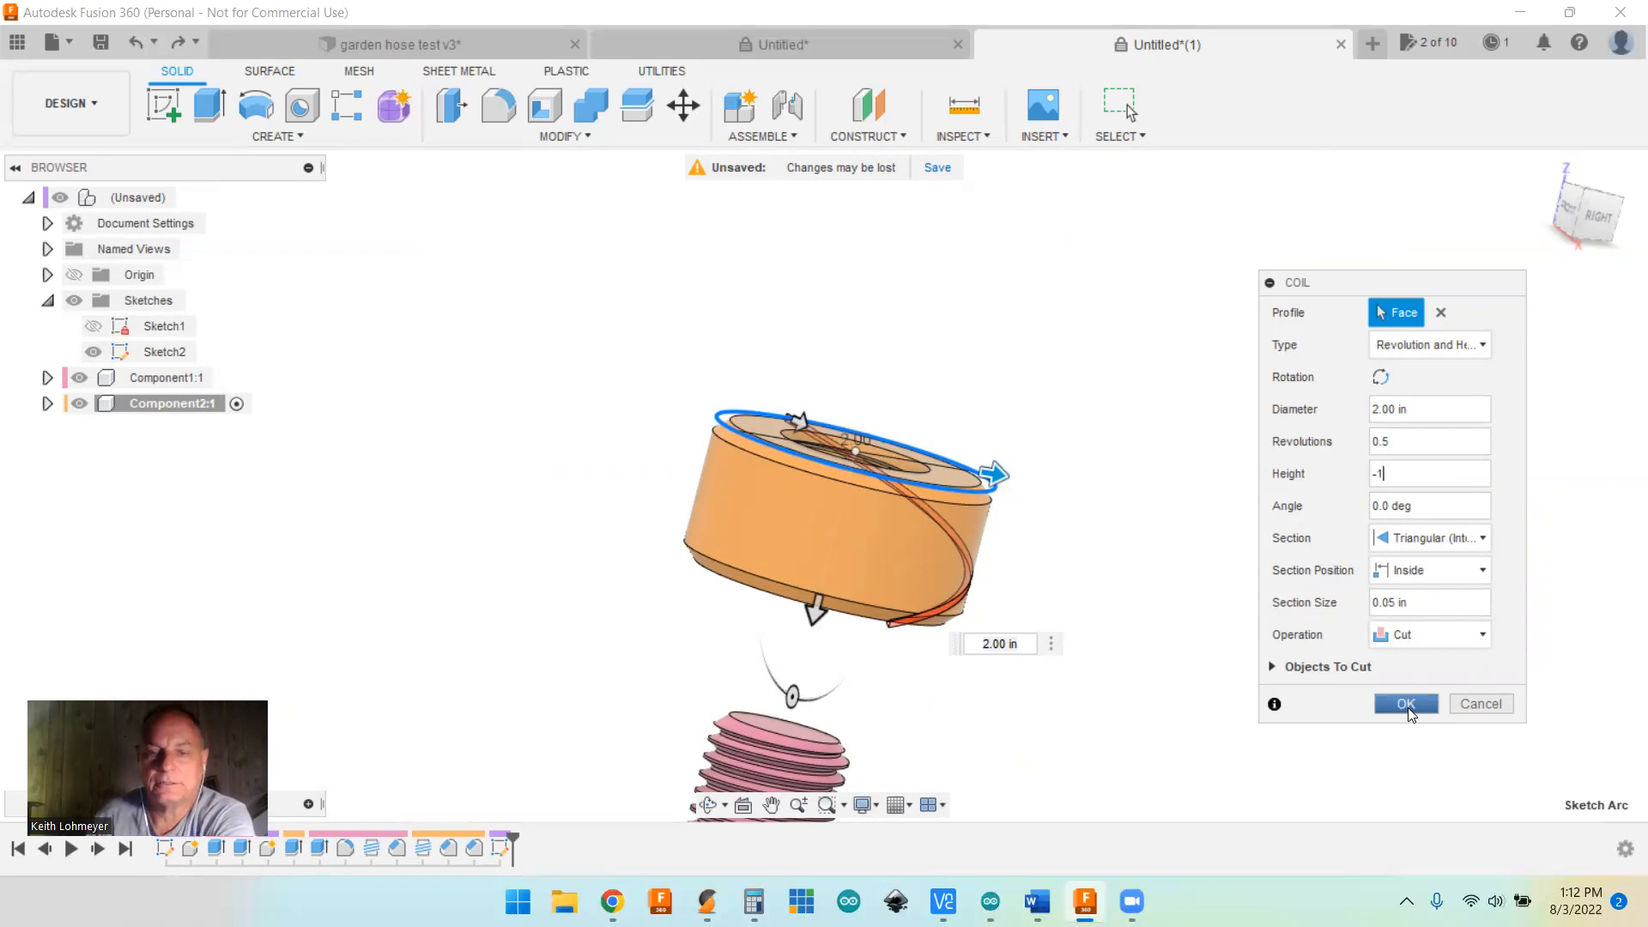
pyautogui.click(1407, 705)
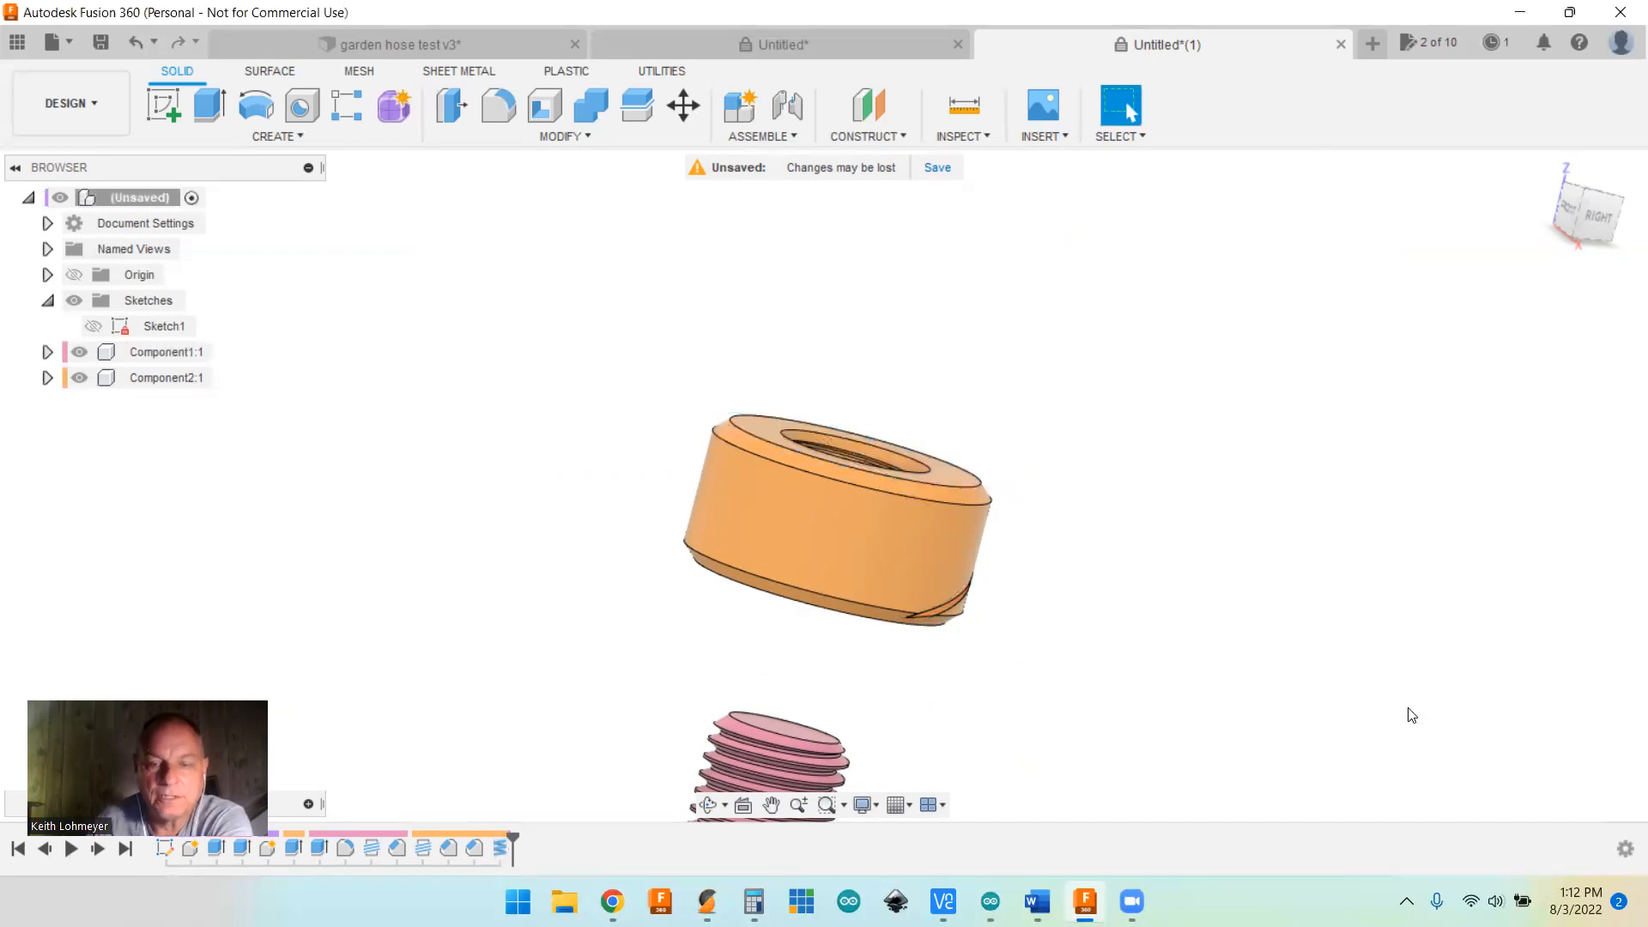
# Step: Start a second Coil on the same end face of the nut, using a 2 in diameter circle centred on the hole
pyautogui.moveTo(1139, 611)
pyautogui.keyDown('shift'); pyautogui.mouseDown(button='middle')
pyautogui.moveTo(1041, 571)
pyautogui.moveTo(1118, 588)
pyautogui.mouseUp(button='middle'); pyautogui.keyUp('shift')
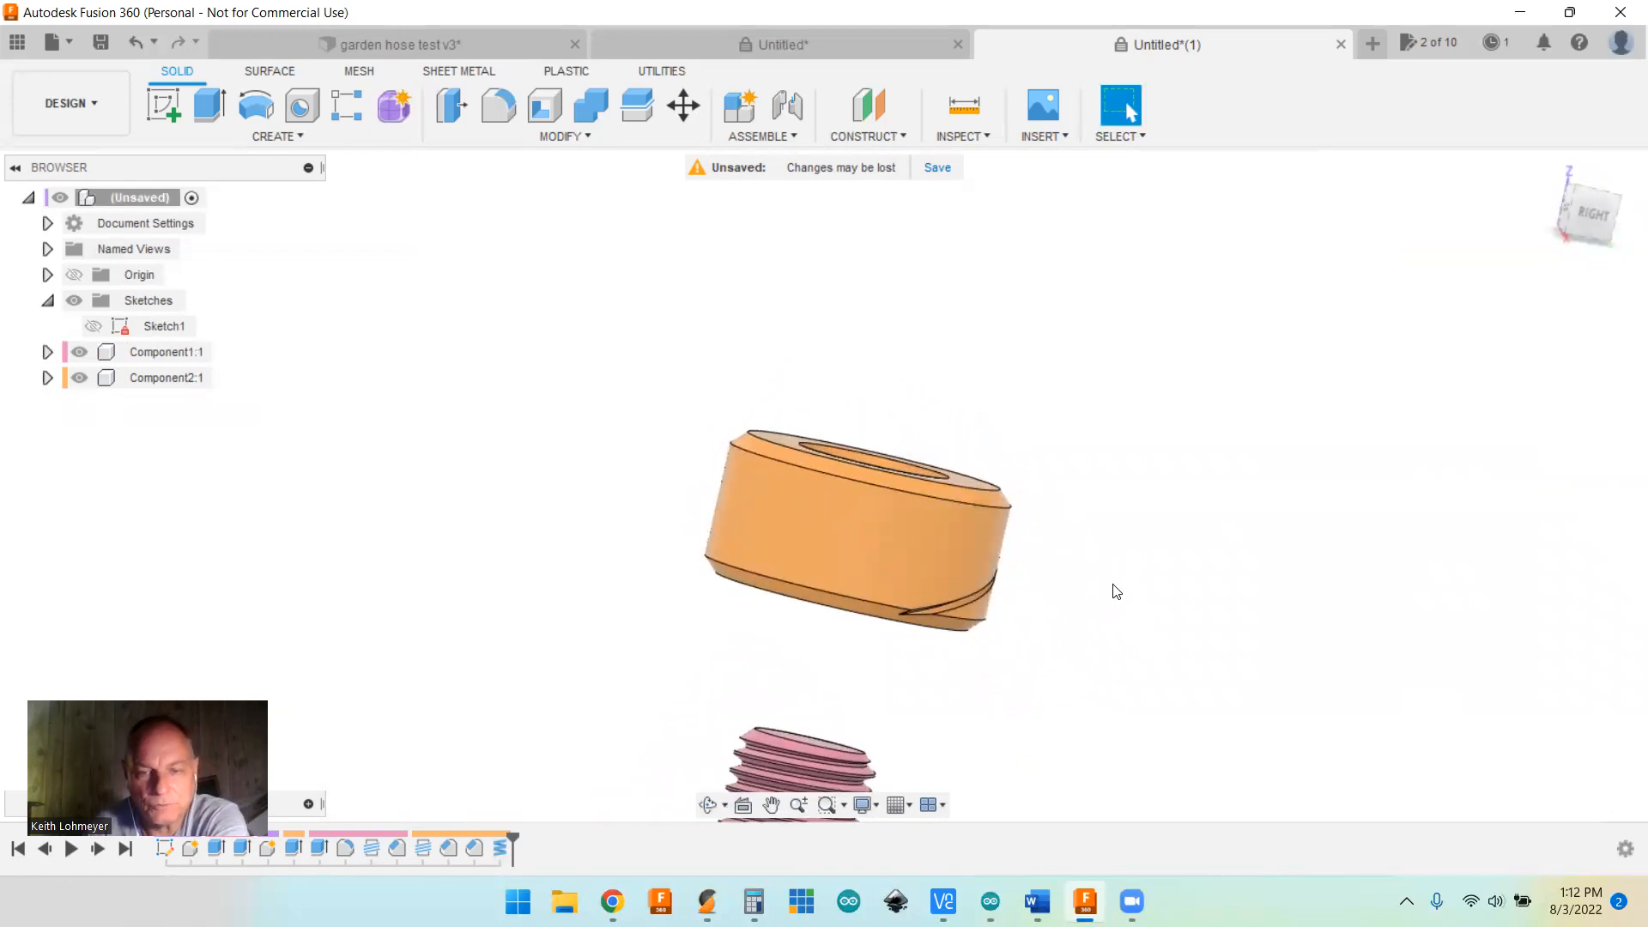
pyautogui.click(269, 138)
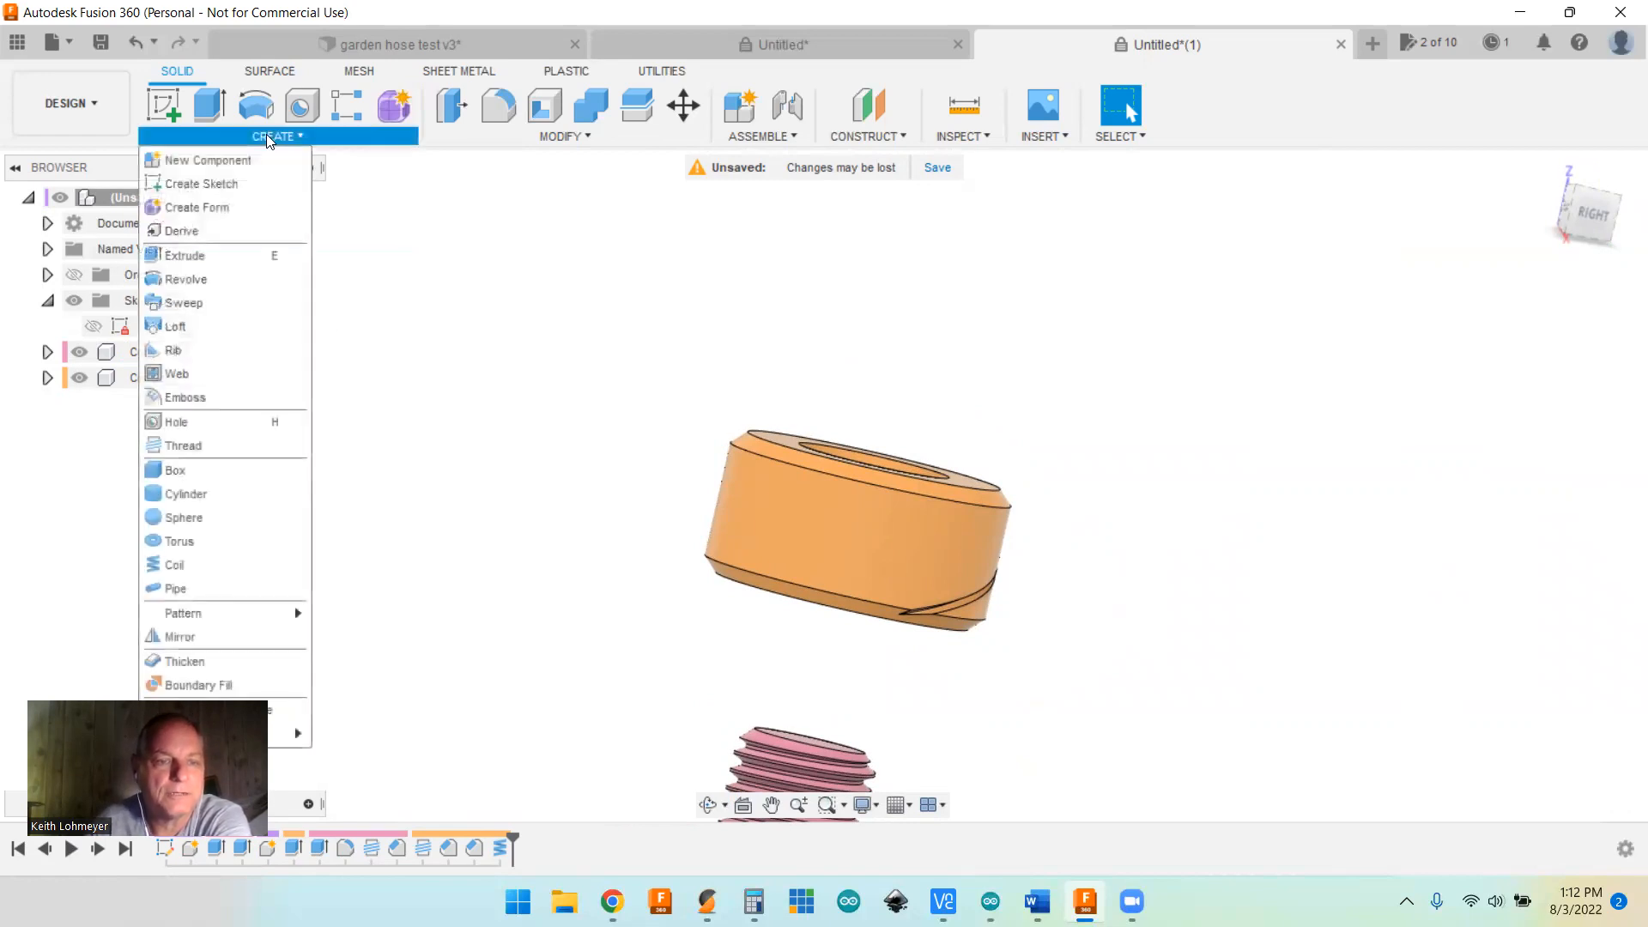
pyautogui.click(215, 563)
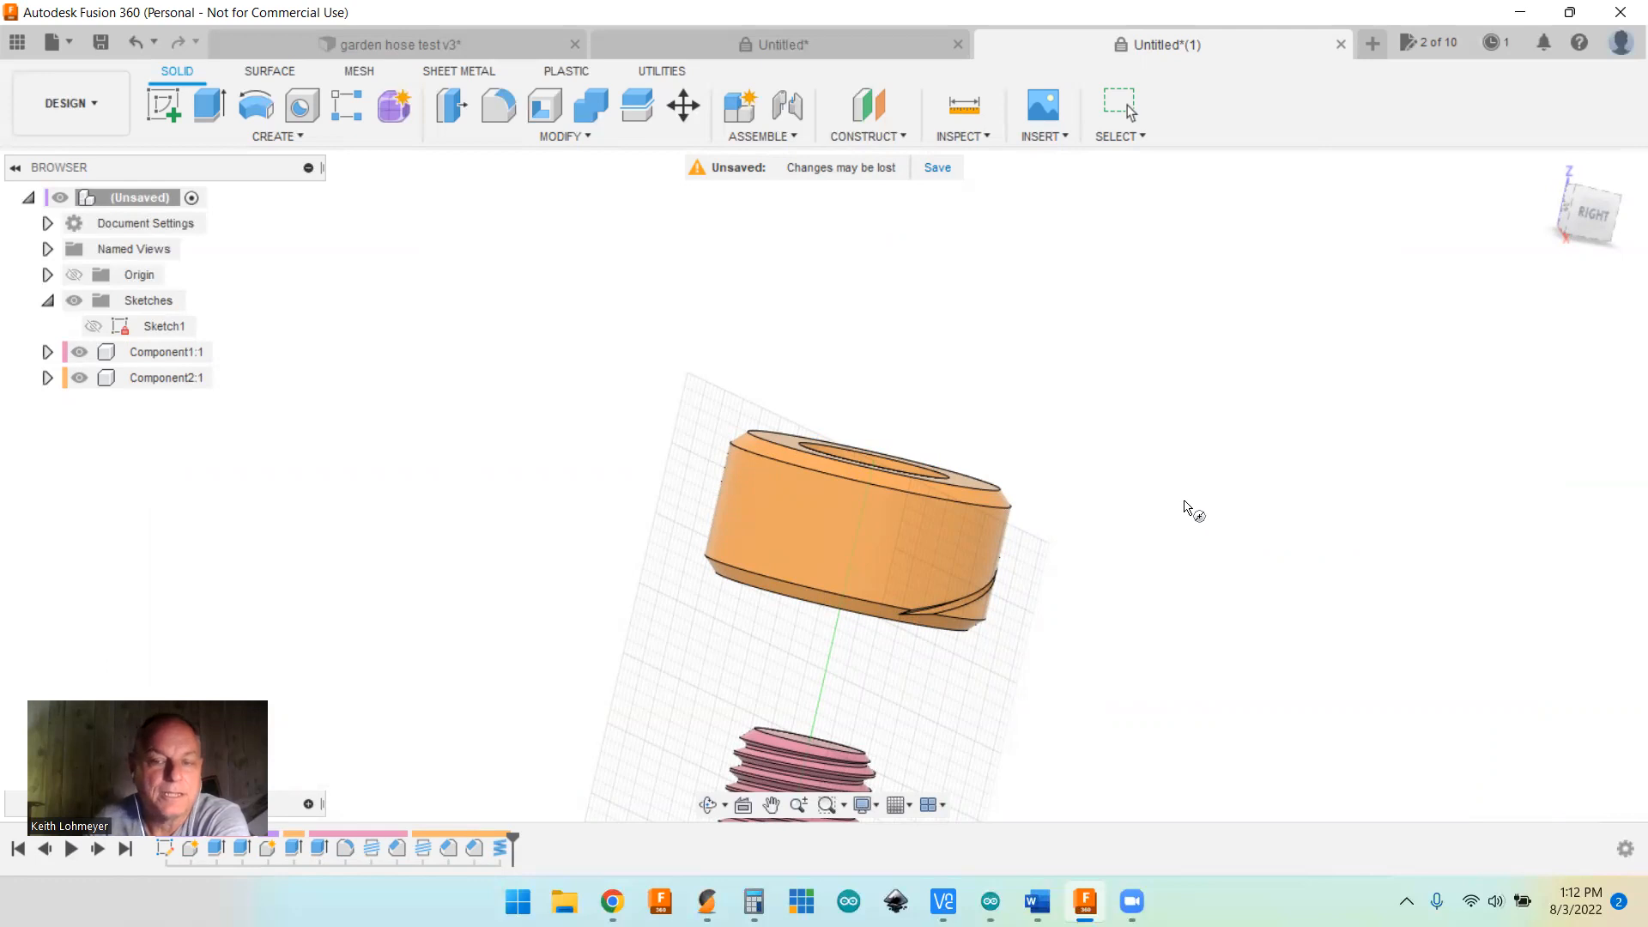
pyautogui.keyDown('shift'); pyautogui.moveTo(1185, 511); pyautogui.dragTo(1152, 549, button='middle'); pyautogui.keyUp('shift')
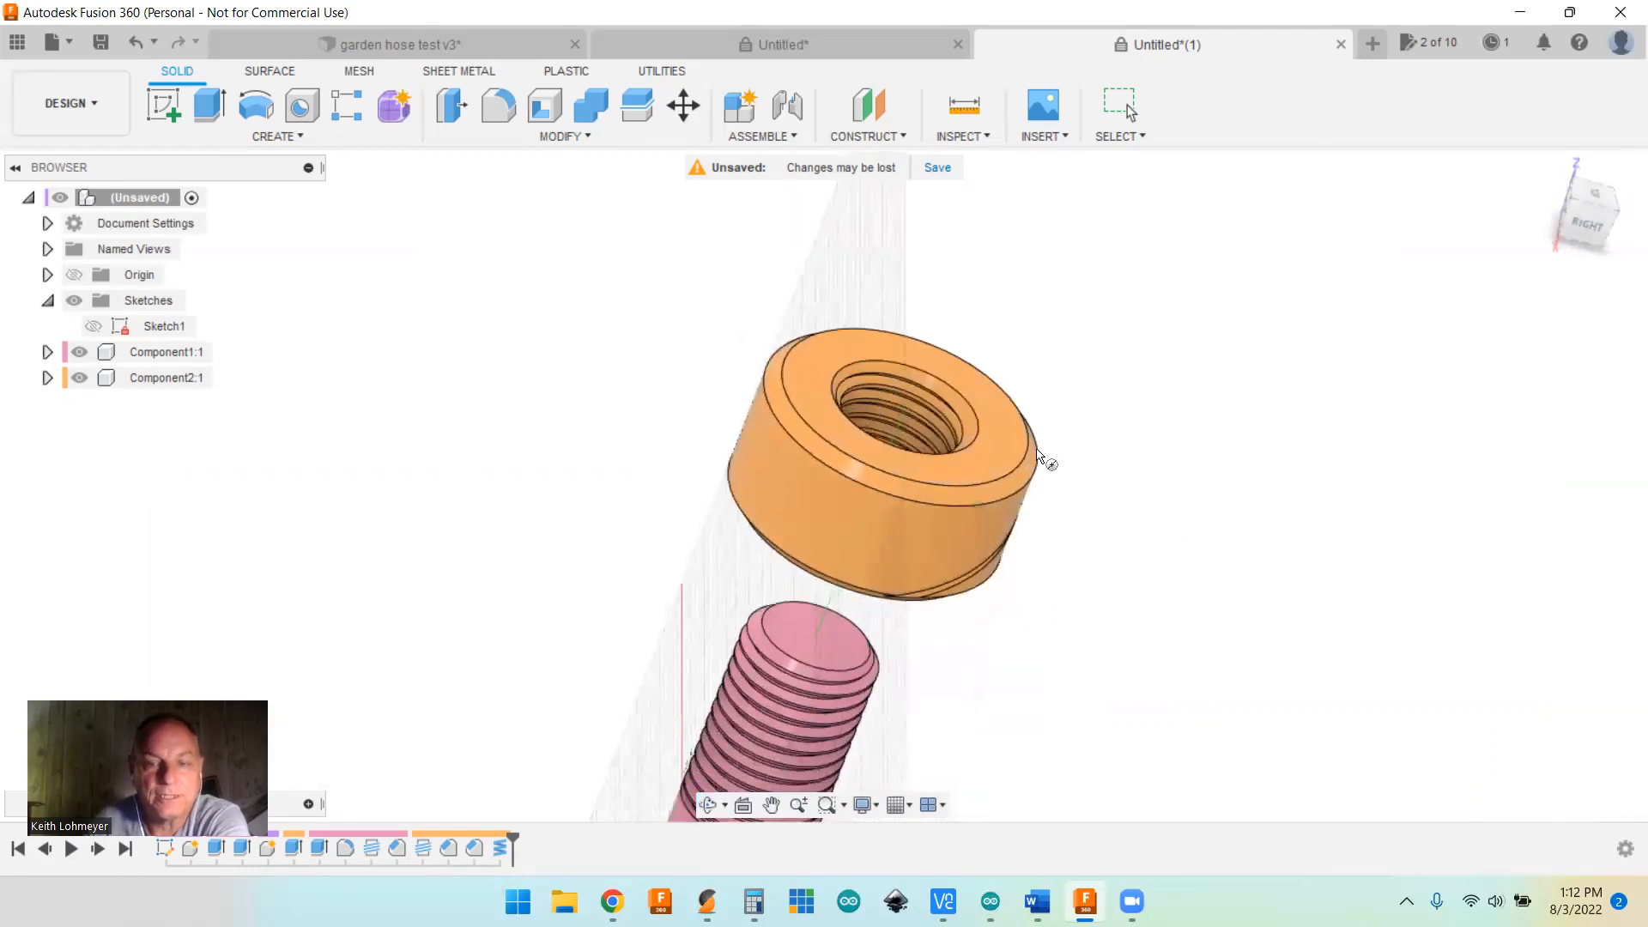
pyautogui.click(996, 448)
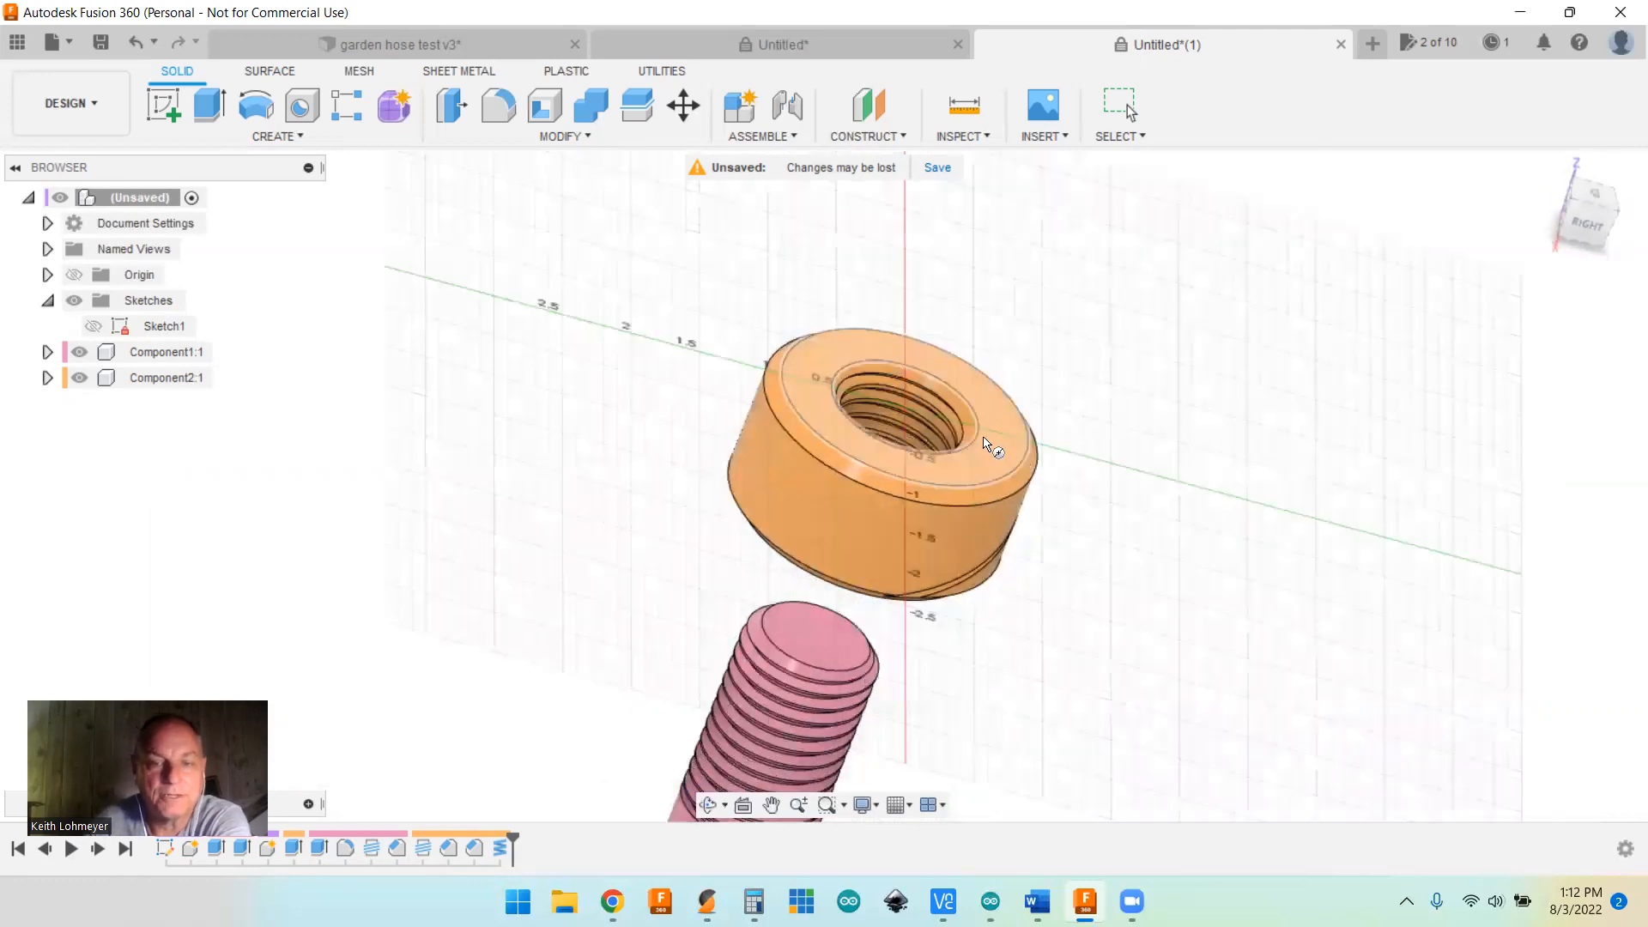
pyautogui.press('c')
pyautogui.click(904, 404)
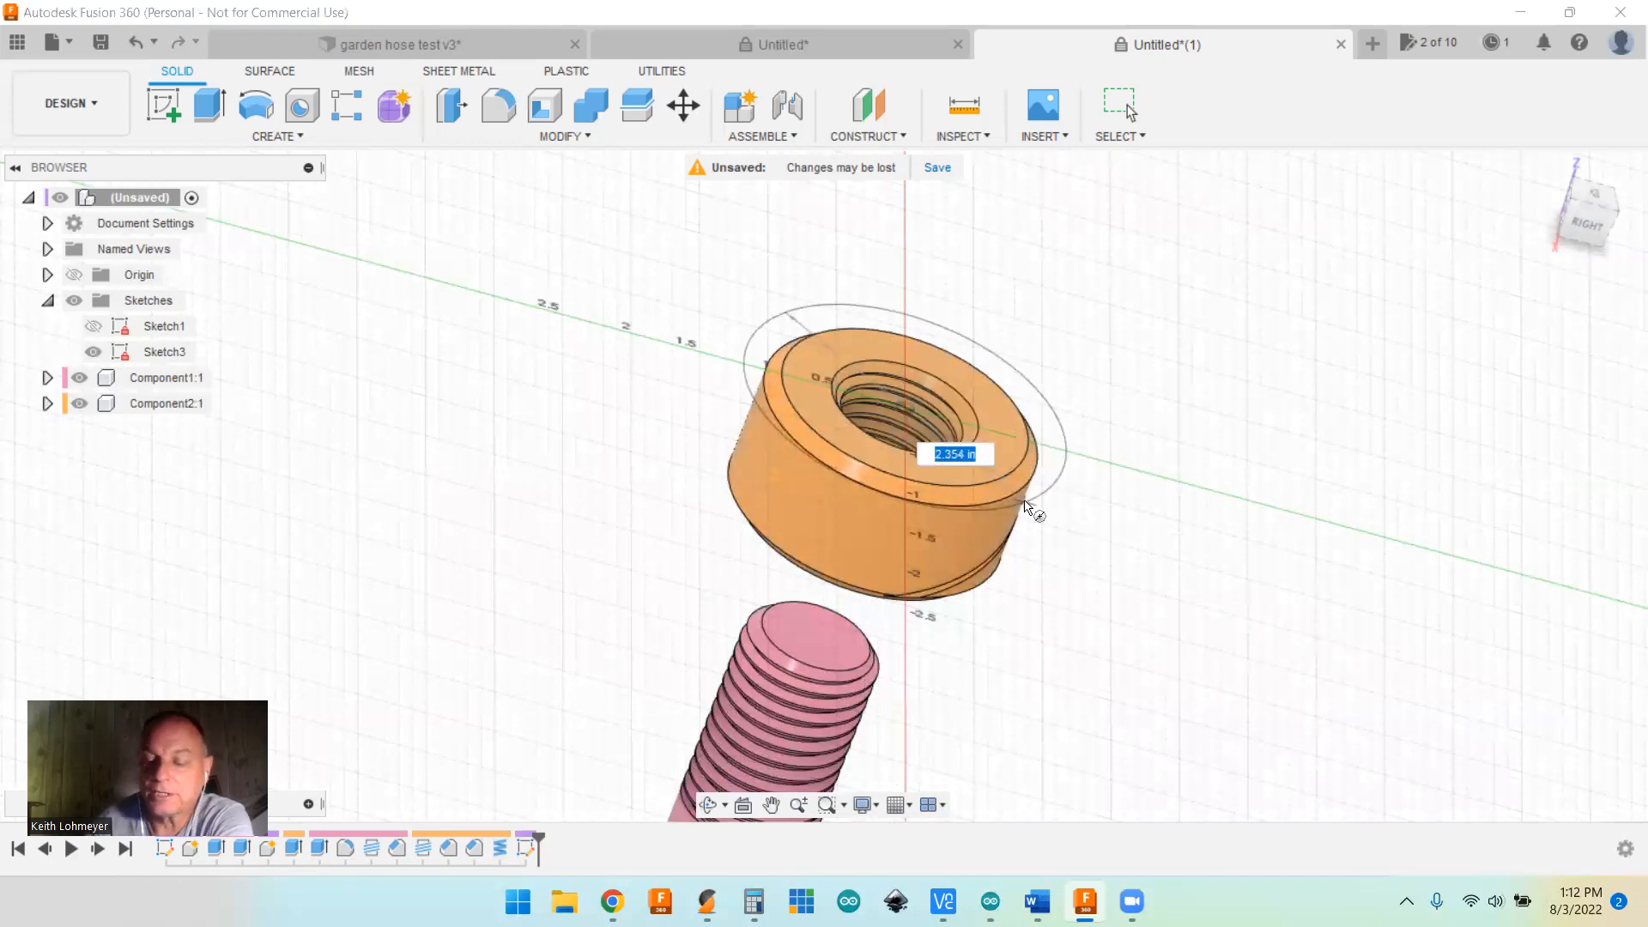
pyautogui.write('2')
pyautogui.press('Tab')
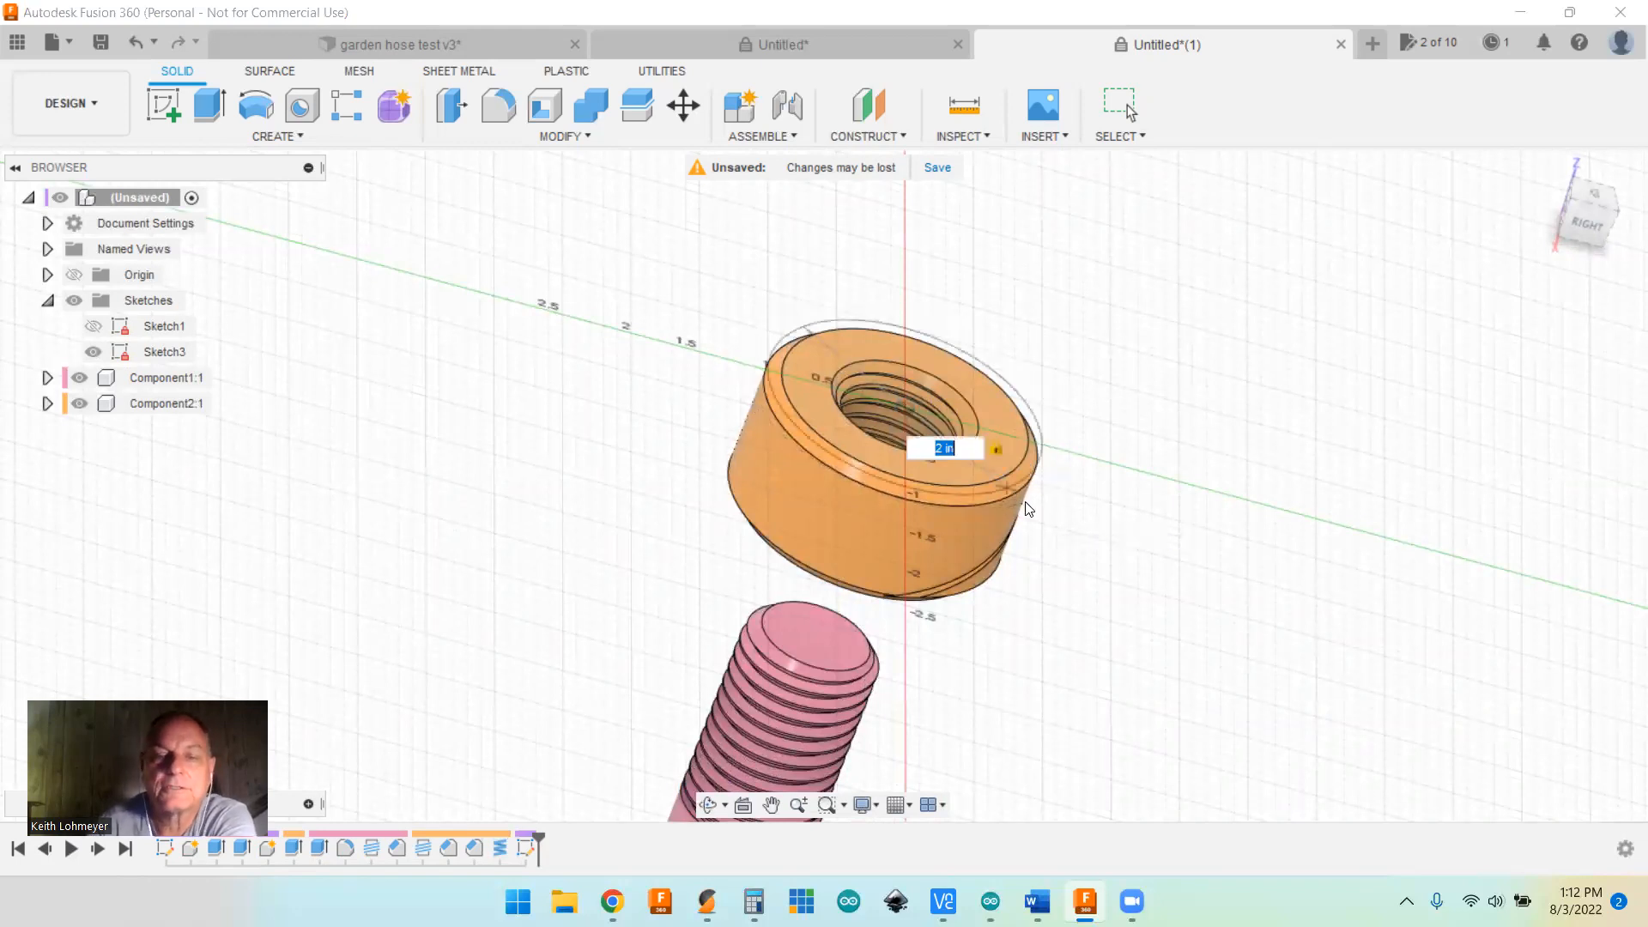
pyautogui.press('Return')
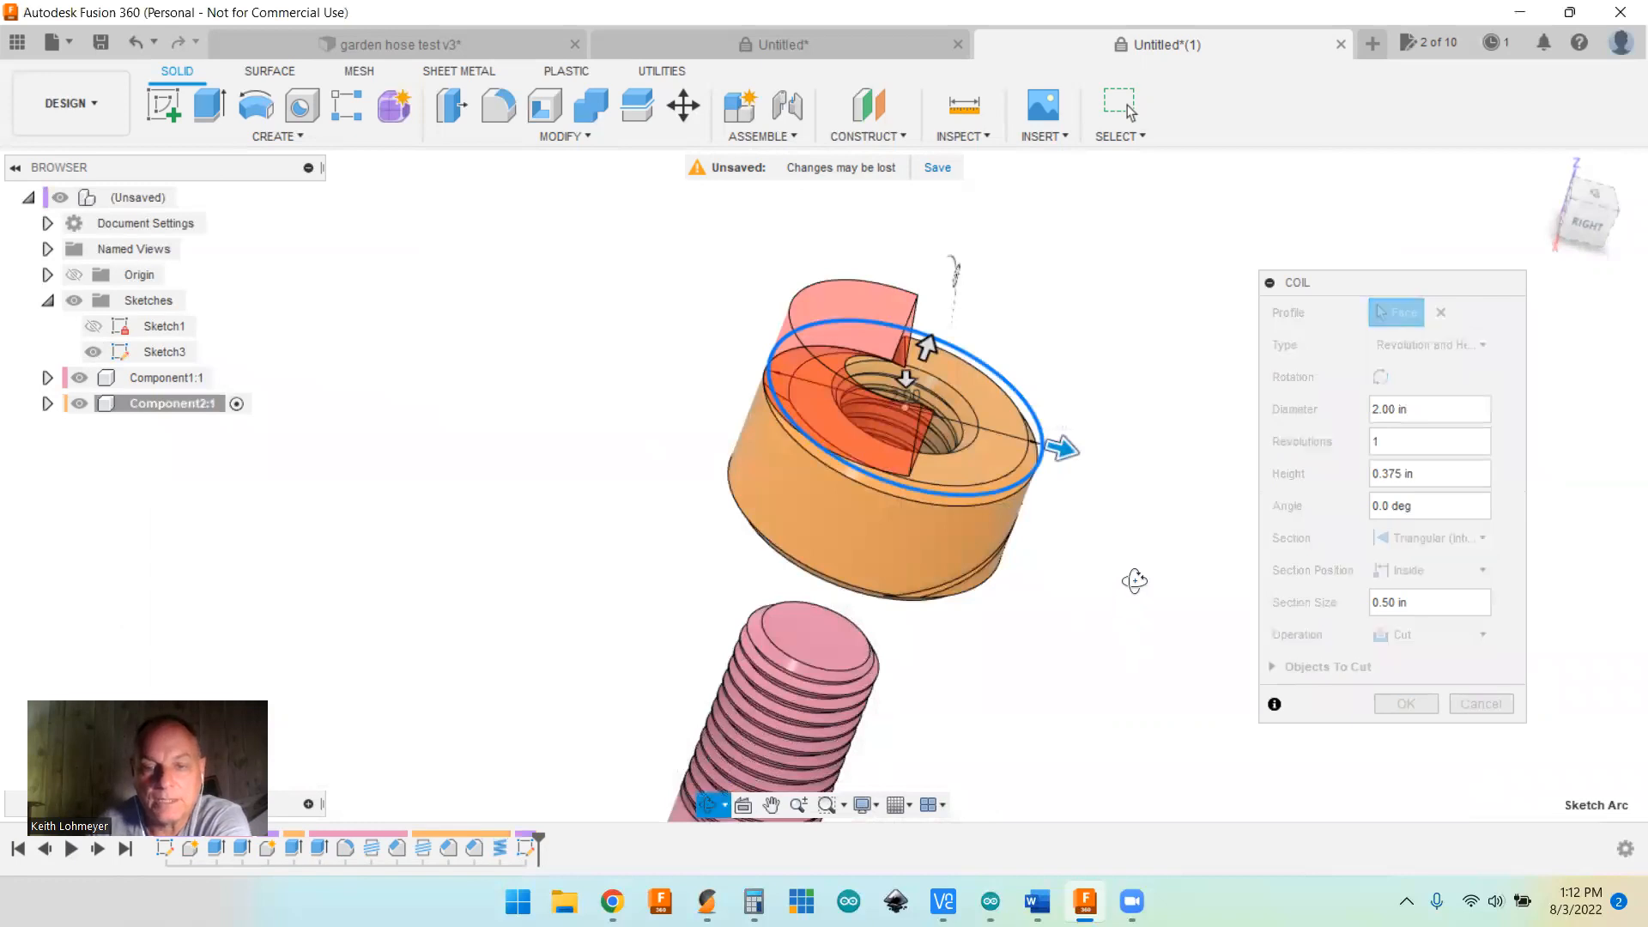
# Step: Set the second coil's section size to 0.05 in, its revolutions to 0.5 and its height to -1 in
pyautogui.click(1432, 603)
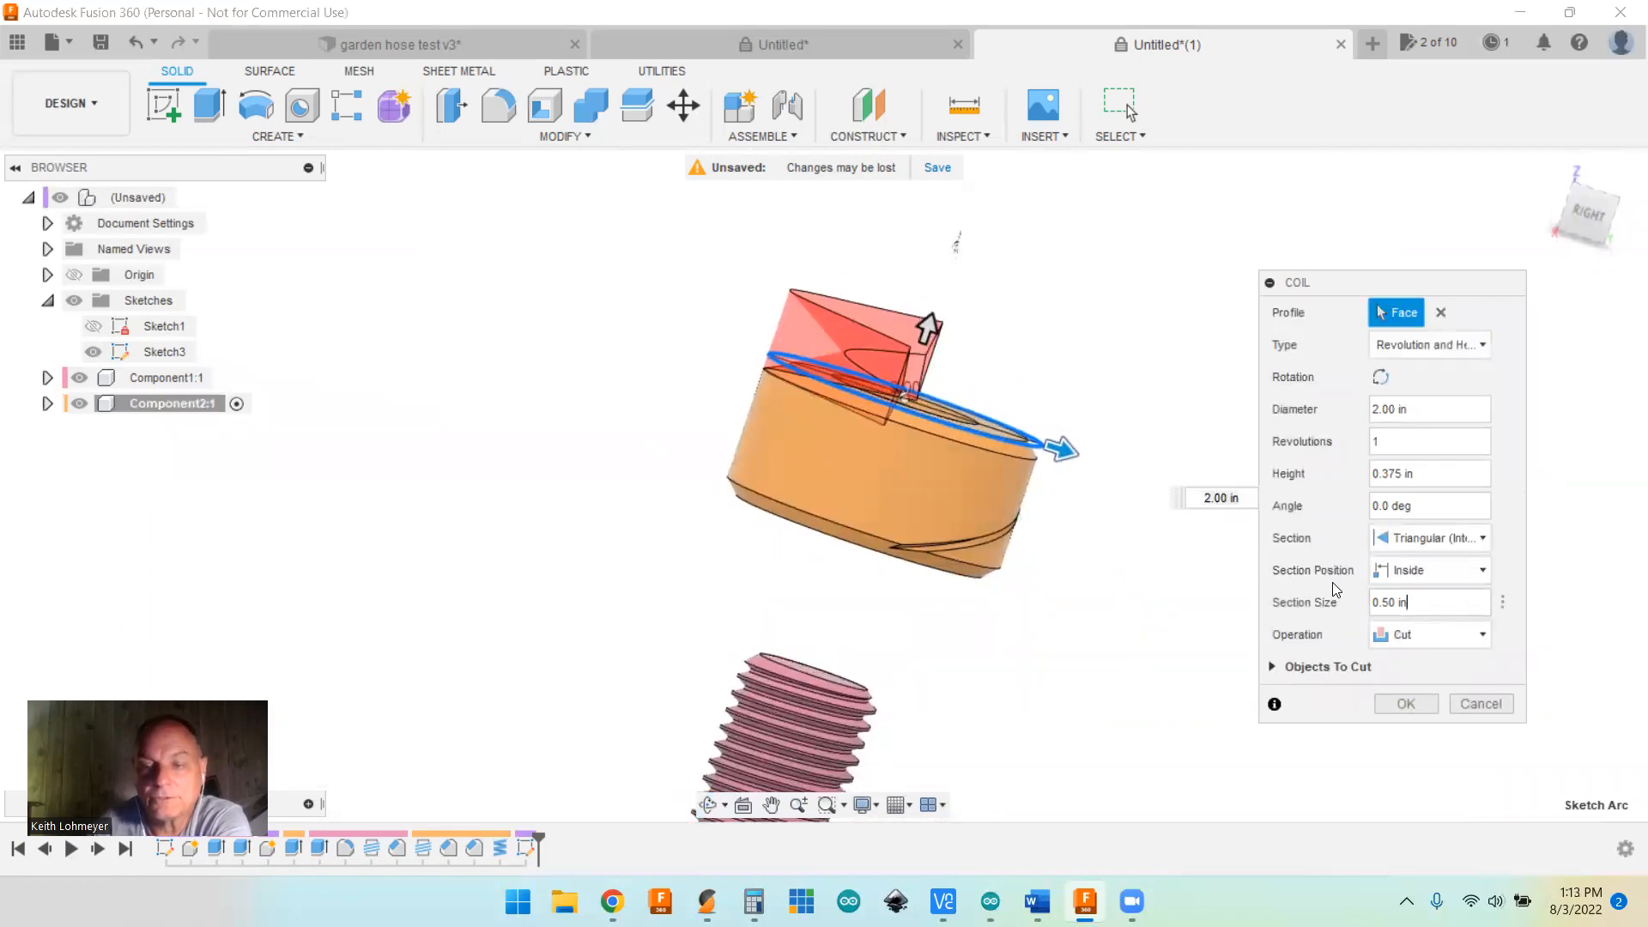
pyautogui.write('.05')
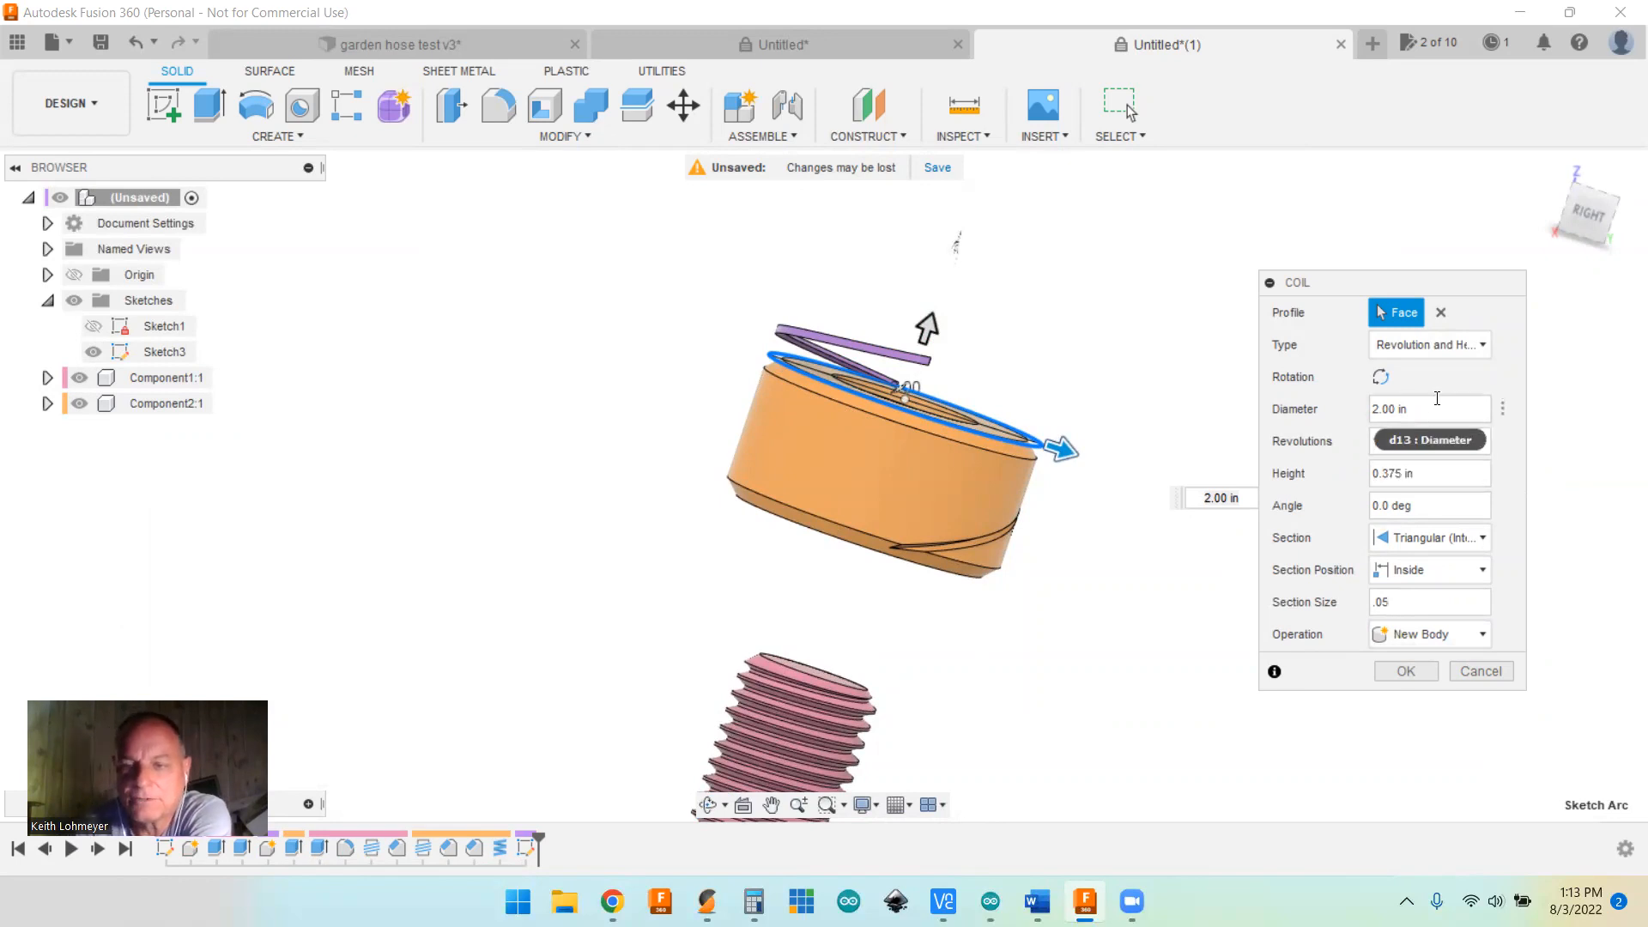
pyautogui.moveTo(1394, 440); pyautogui.dragTo(1373, 444)
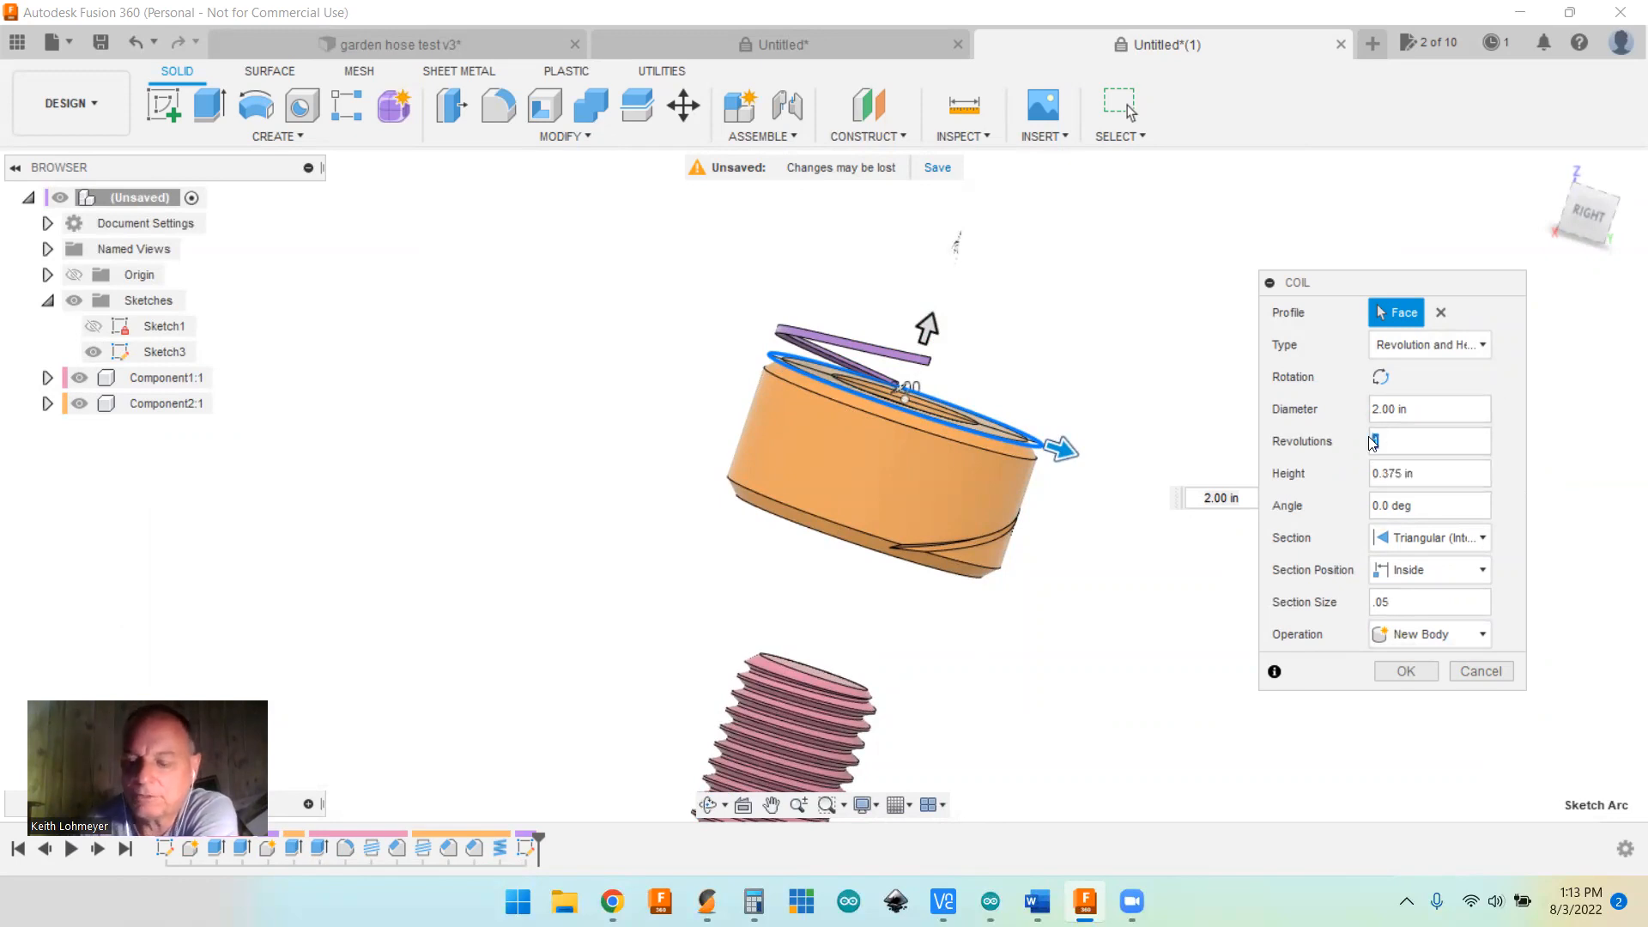
pyautogui.write('.5')
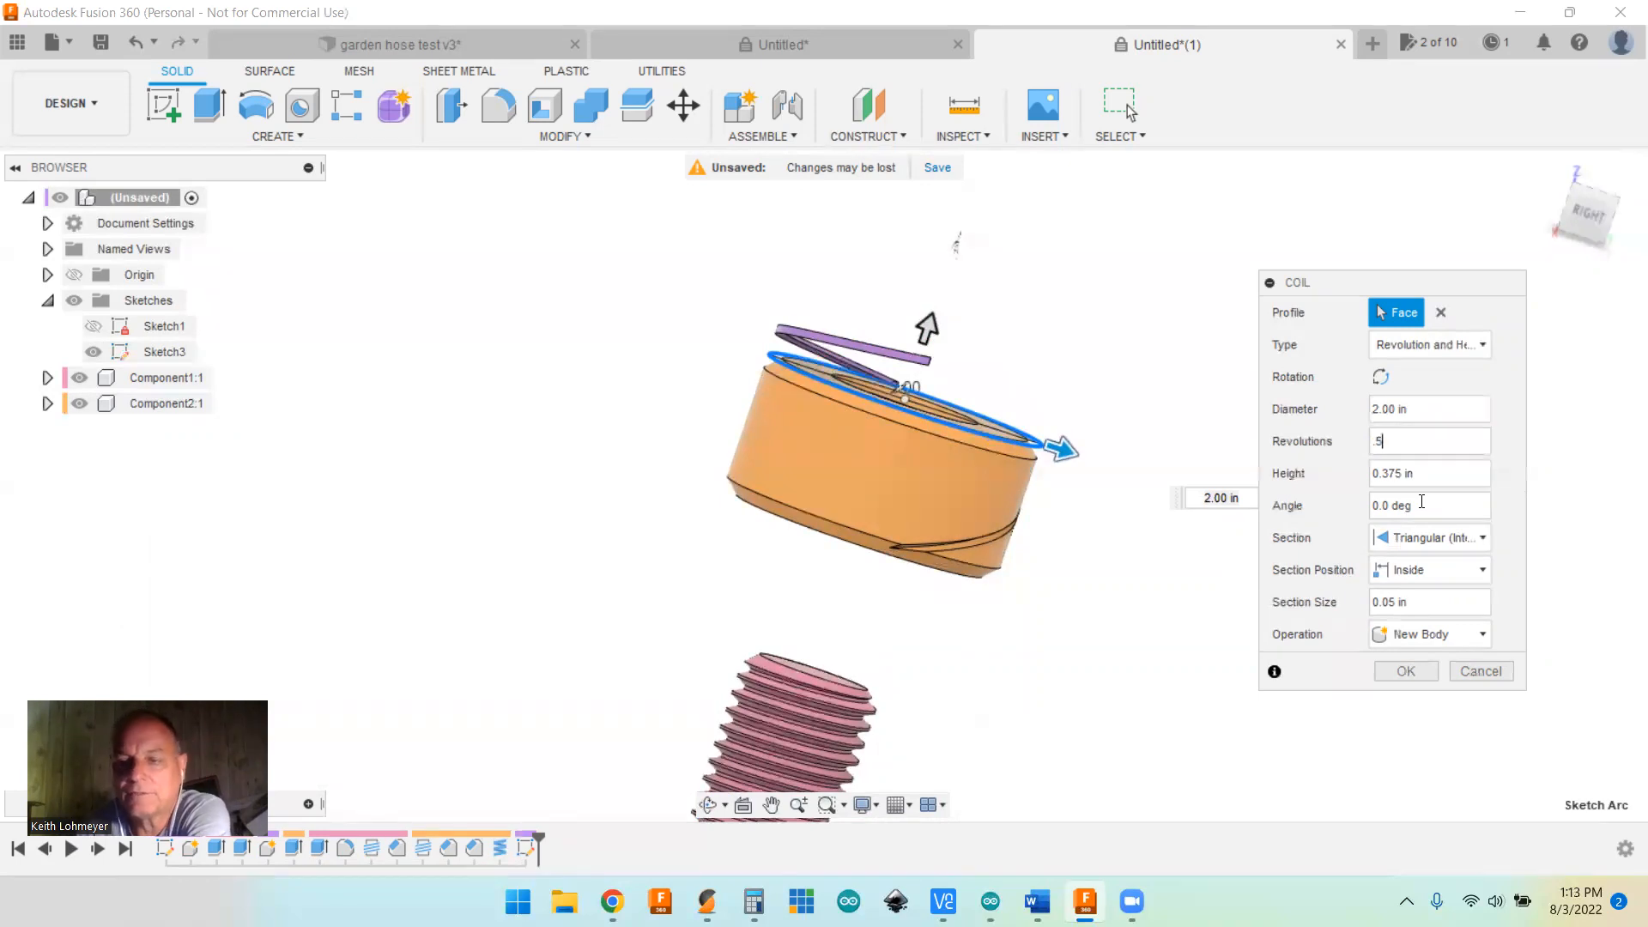
pyautogui.press('Tab')
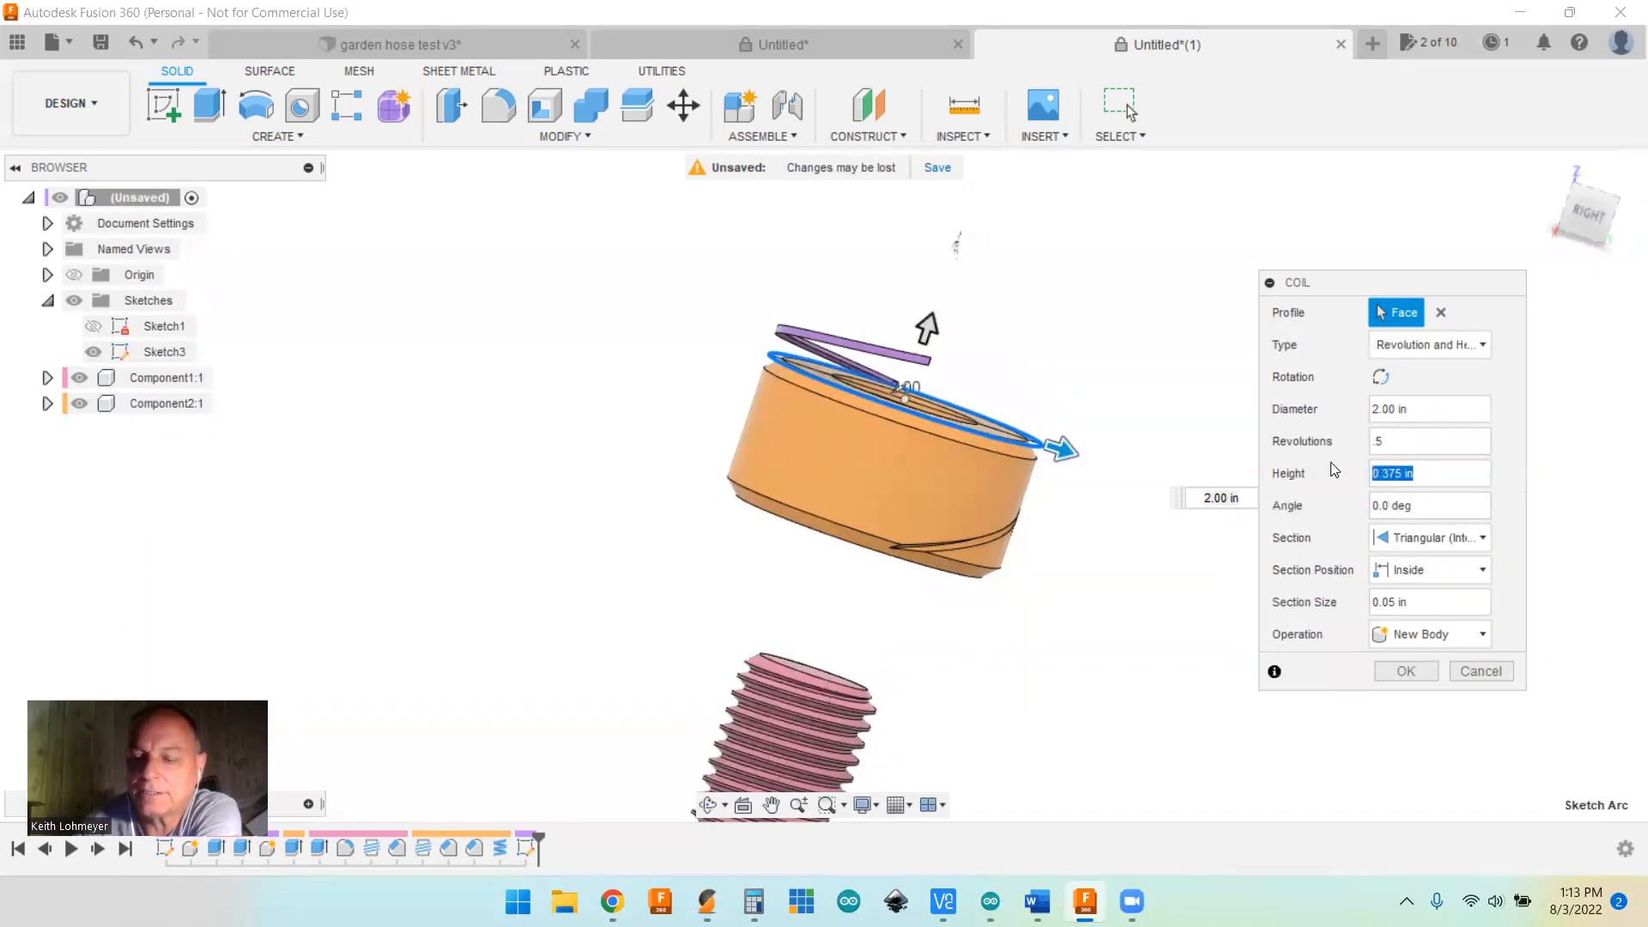
pyautogui.write('-')
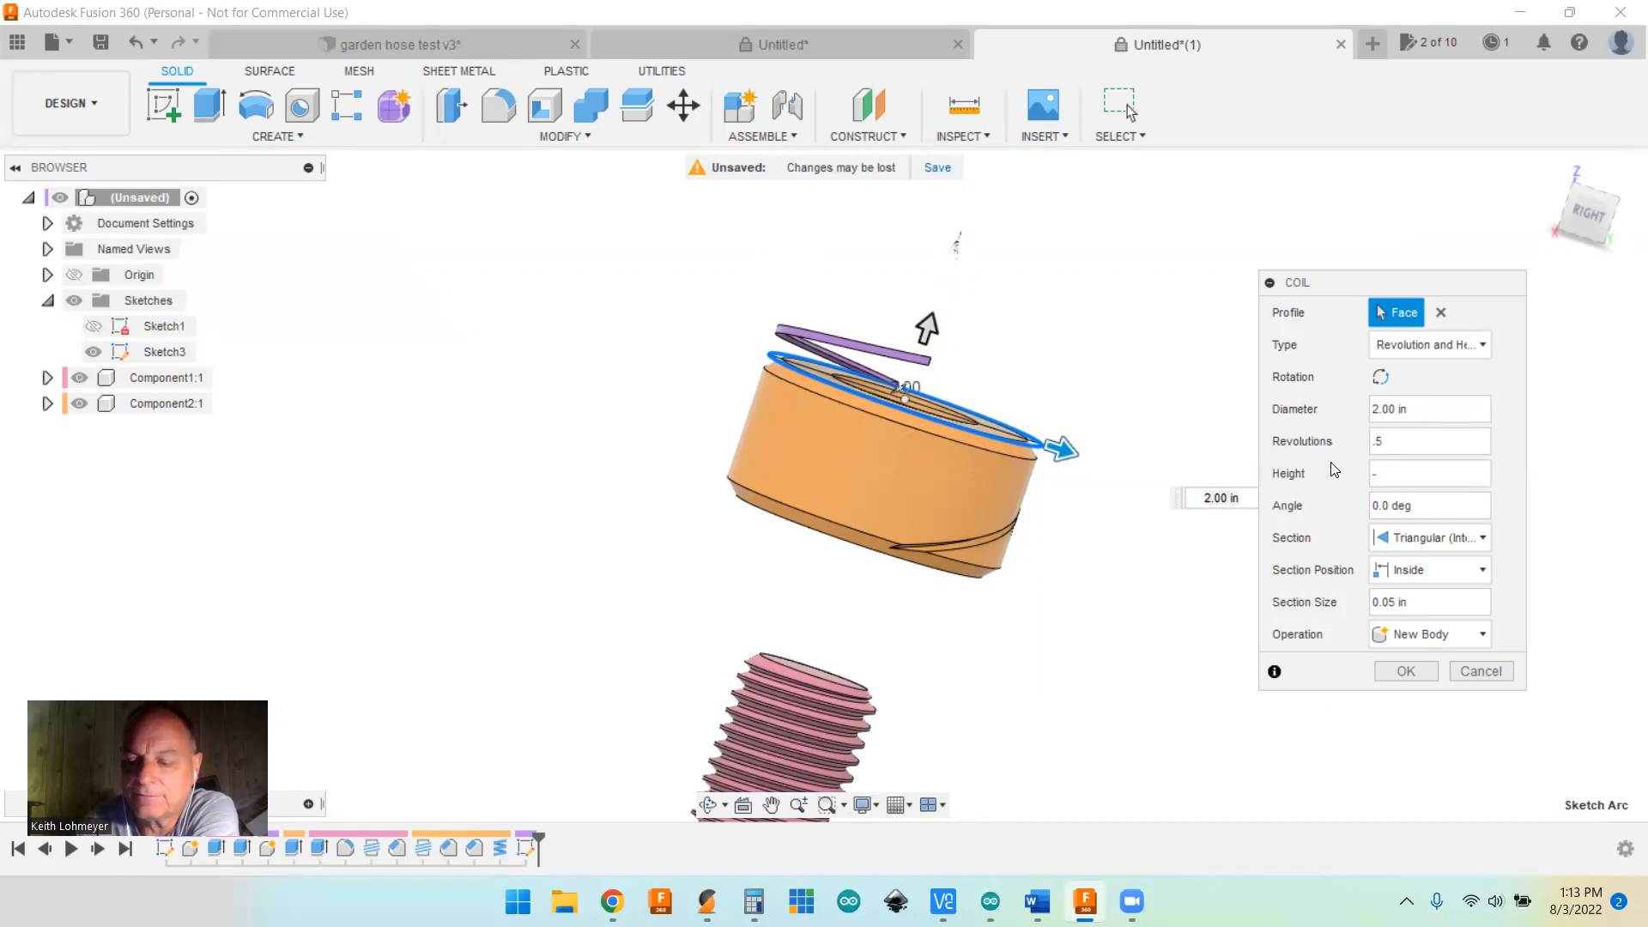
pyautogui.write('1')
pyautogui.press('Return')
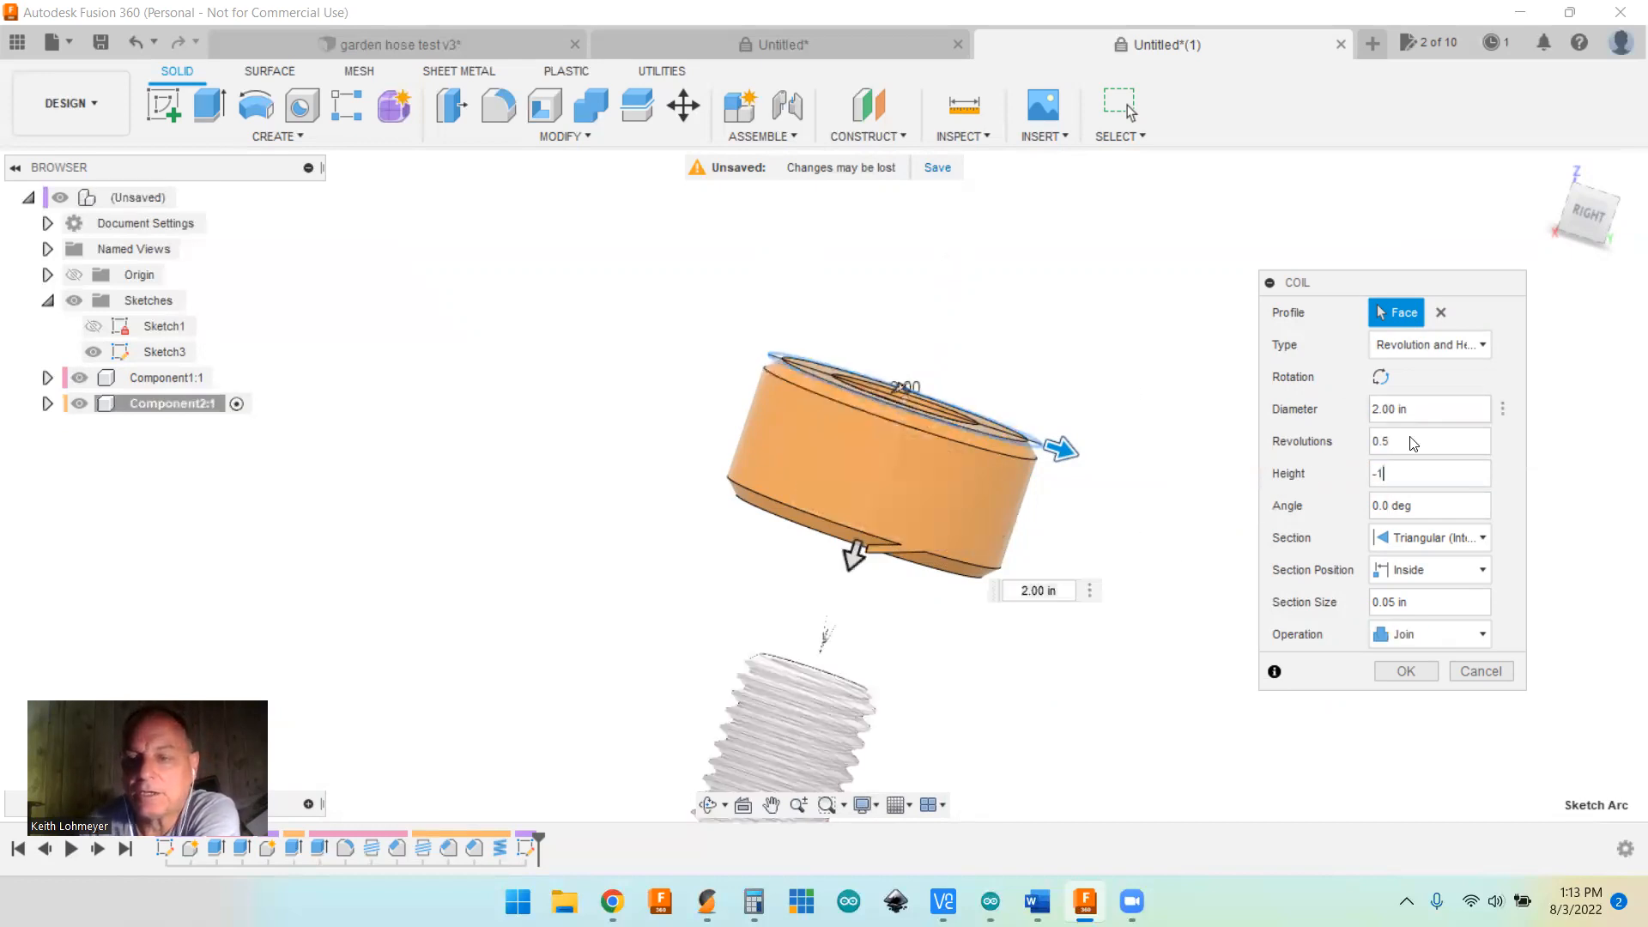
# Step: Reverse the second coil's rotation direction and create it as a Cut into the nut
pyautogui.click(1488, 638)
pyautogui.click(1408, 692)
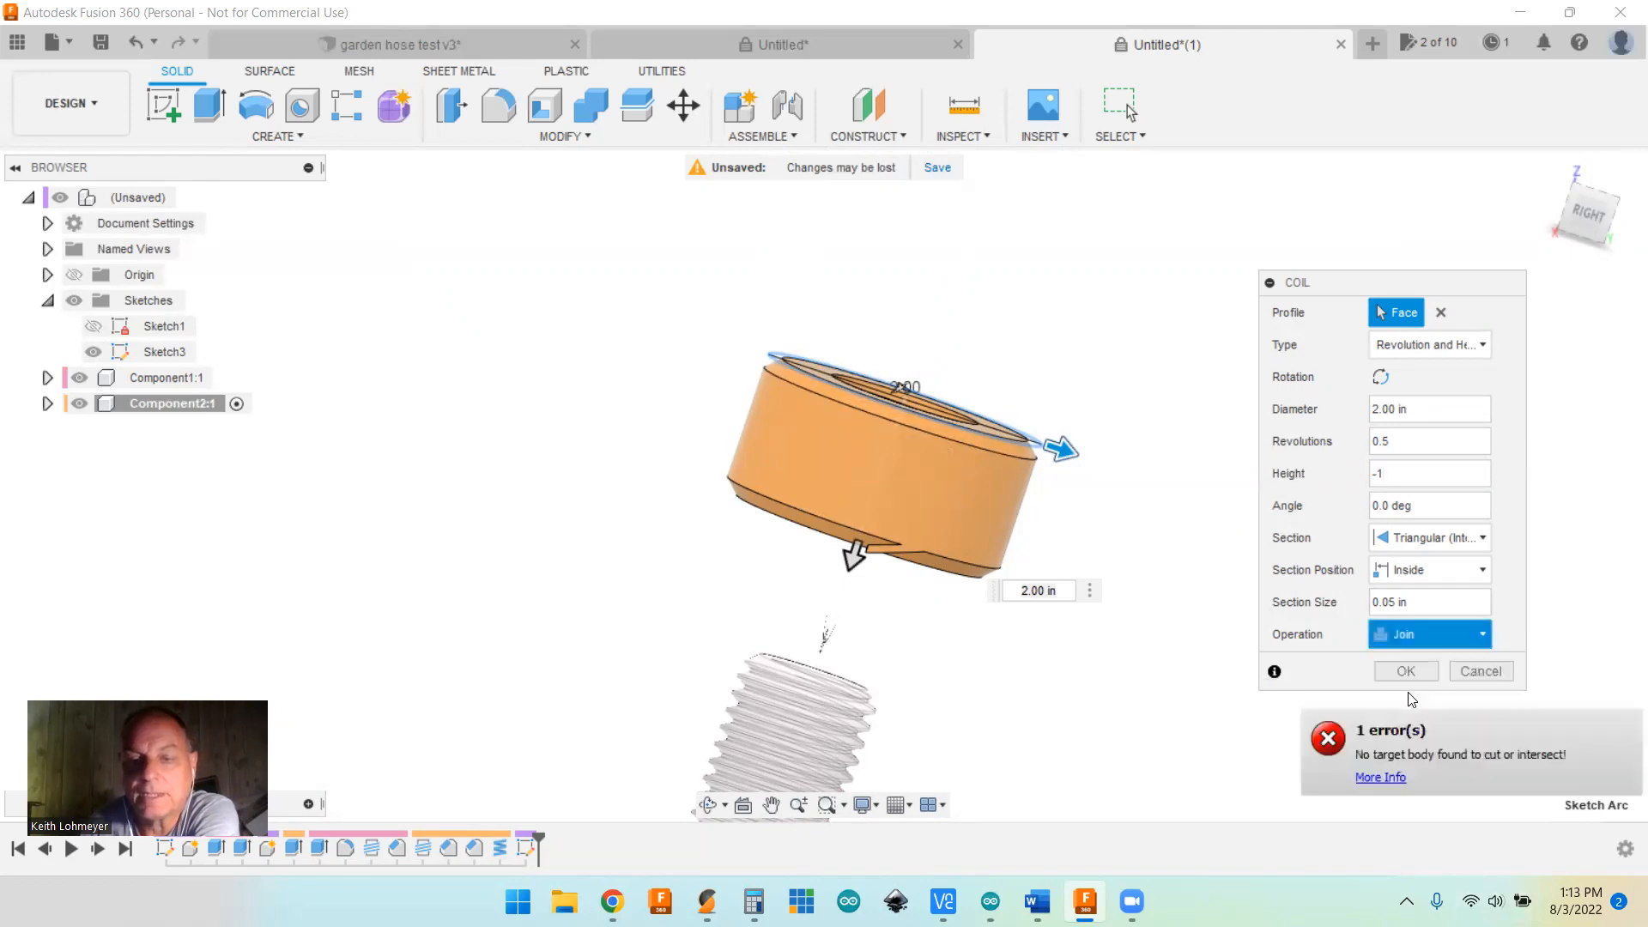
pyautogui.click(1381, 377)
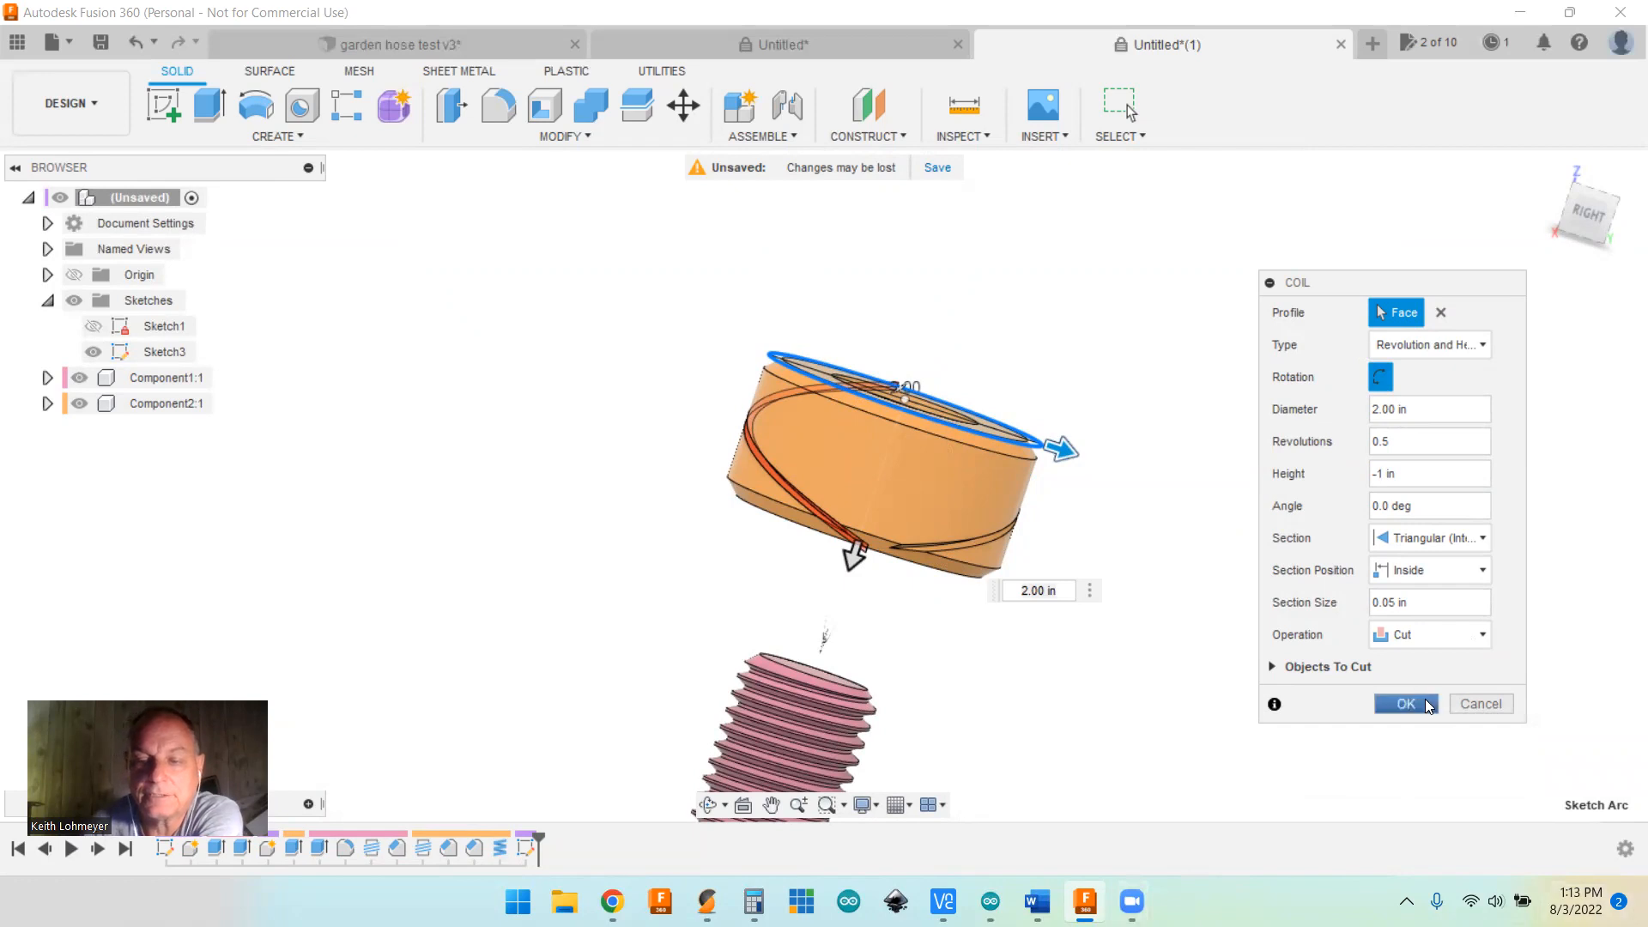
pyautogui.click(1406, 704)
# Step: Start a Circular Pattern of type Features and select both coil cuts on the nut as its objects
pyautogui.keyDown('shift'); pyautogui.moveTo(1145, 599); pyautogui.dragTo(1125, 699, button='middle'); pyautogui.keyUp('shift')
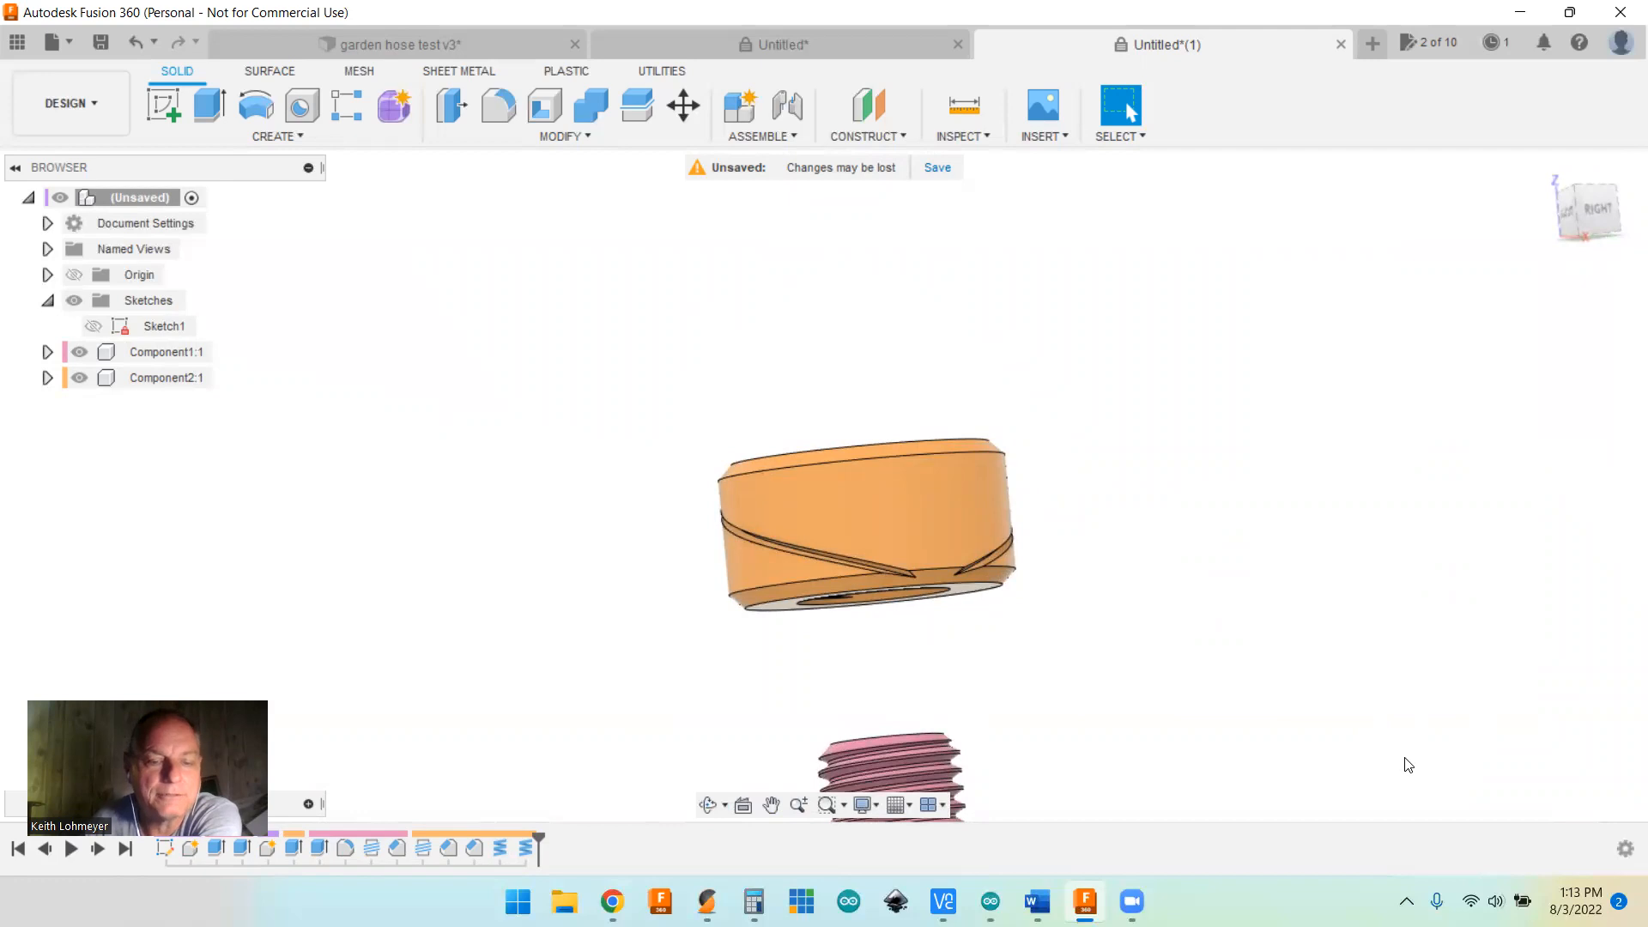
pyautogui.click(263, 136)
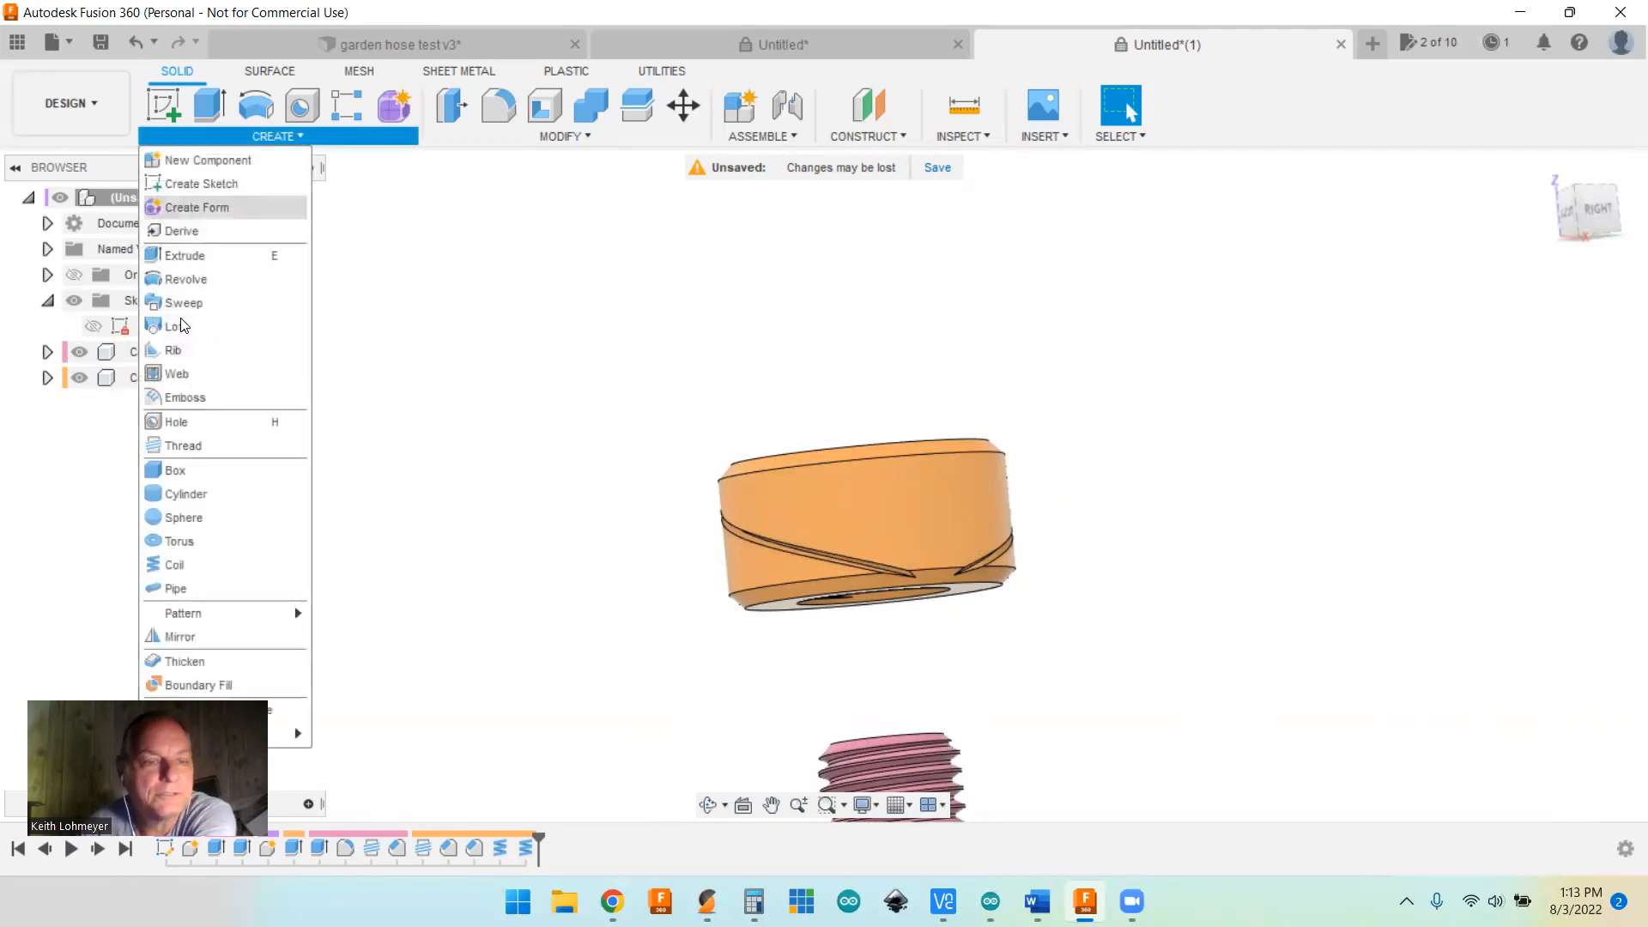
pyautogui.moveTo(199, 615)
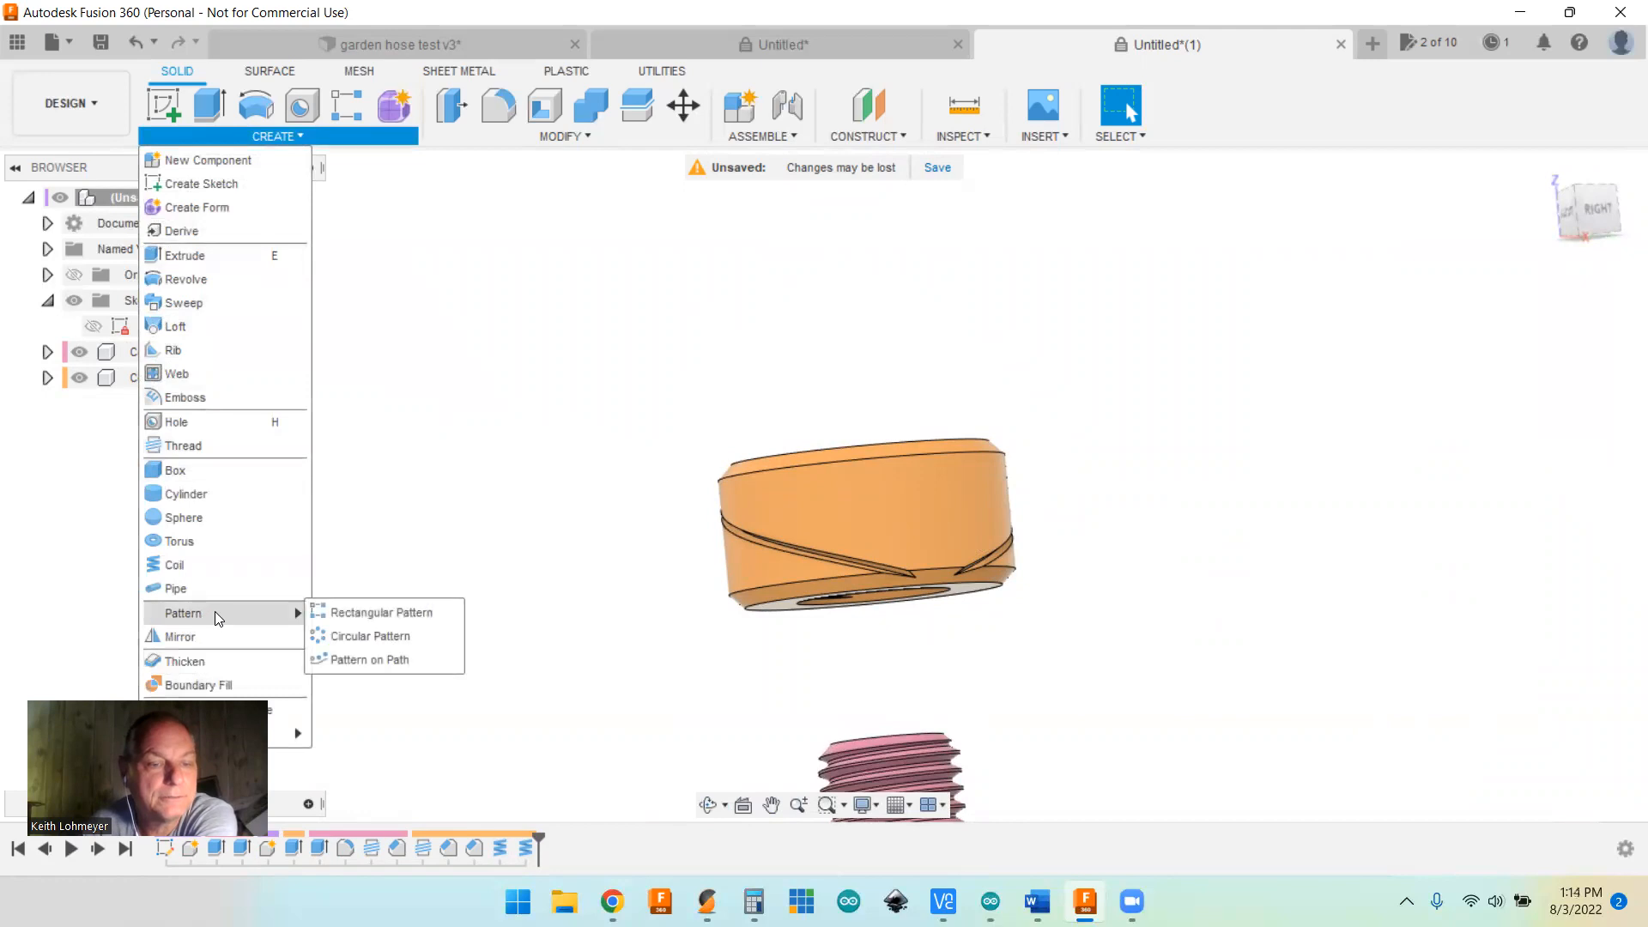
pyautogui.click(378, 640)
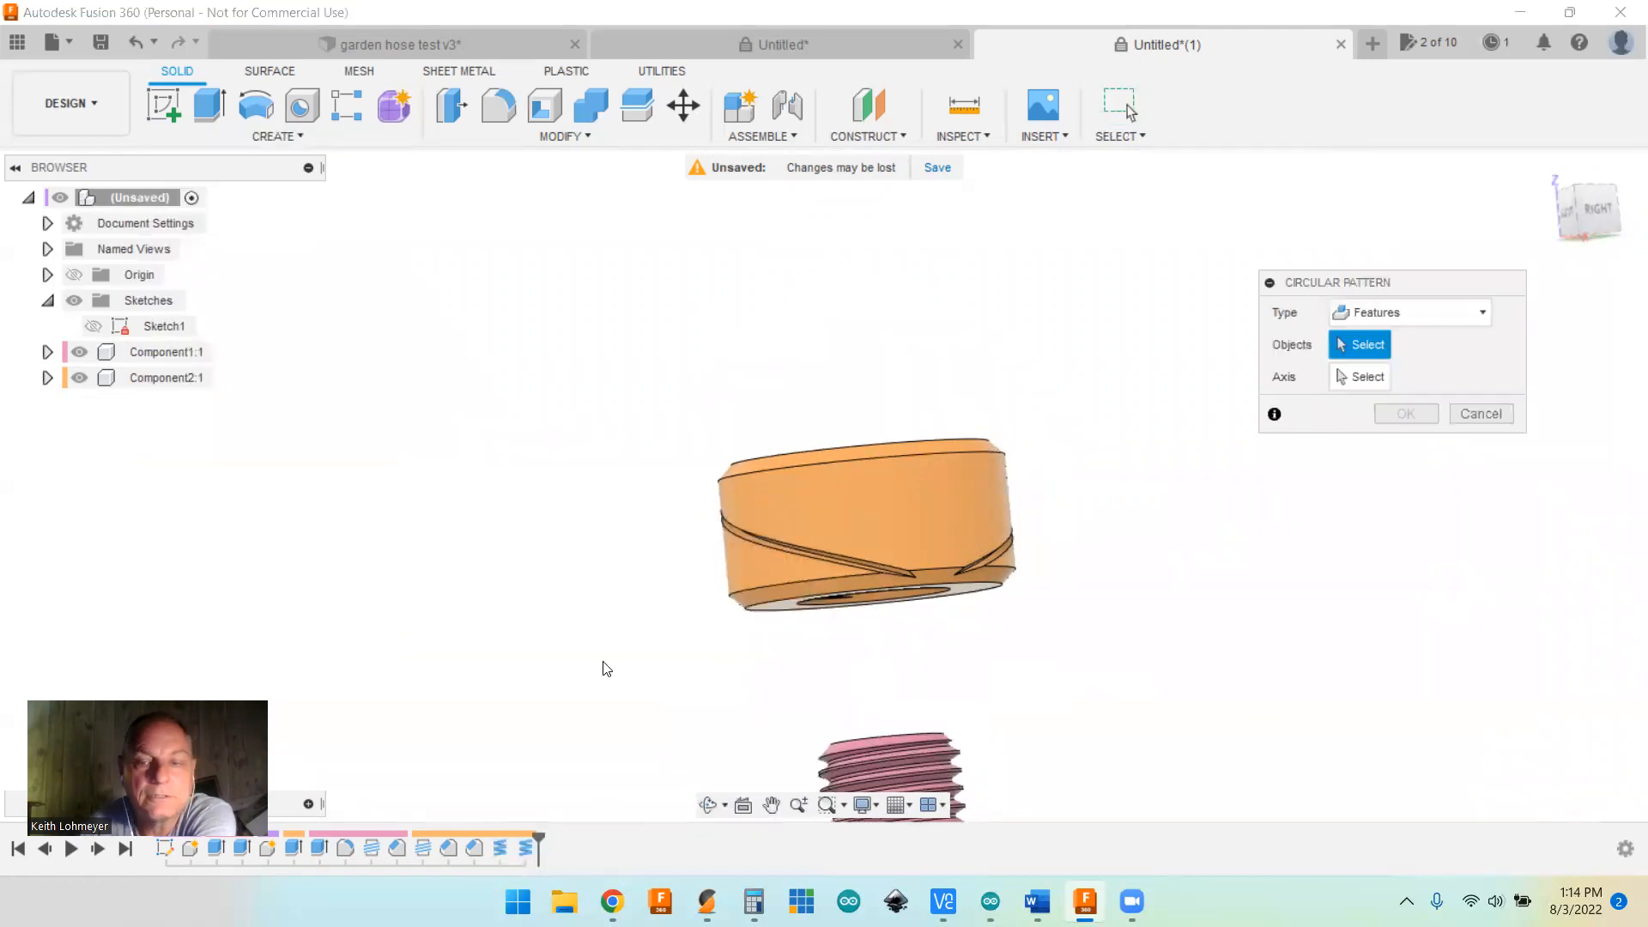
pyautogui.click(1485, 313)
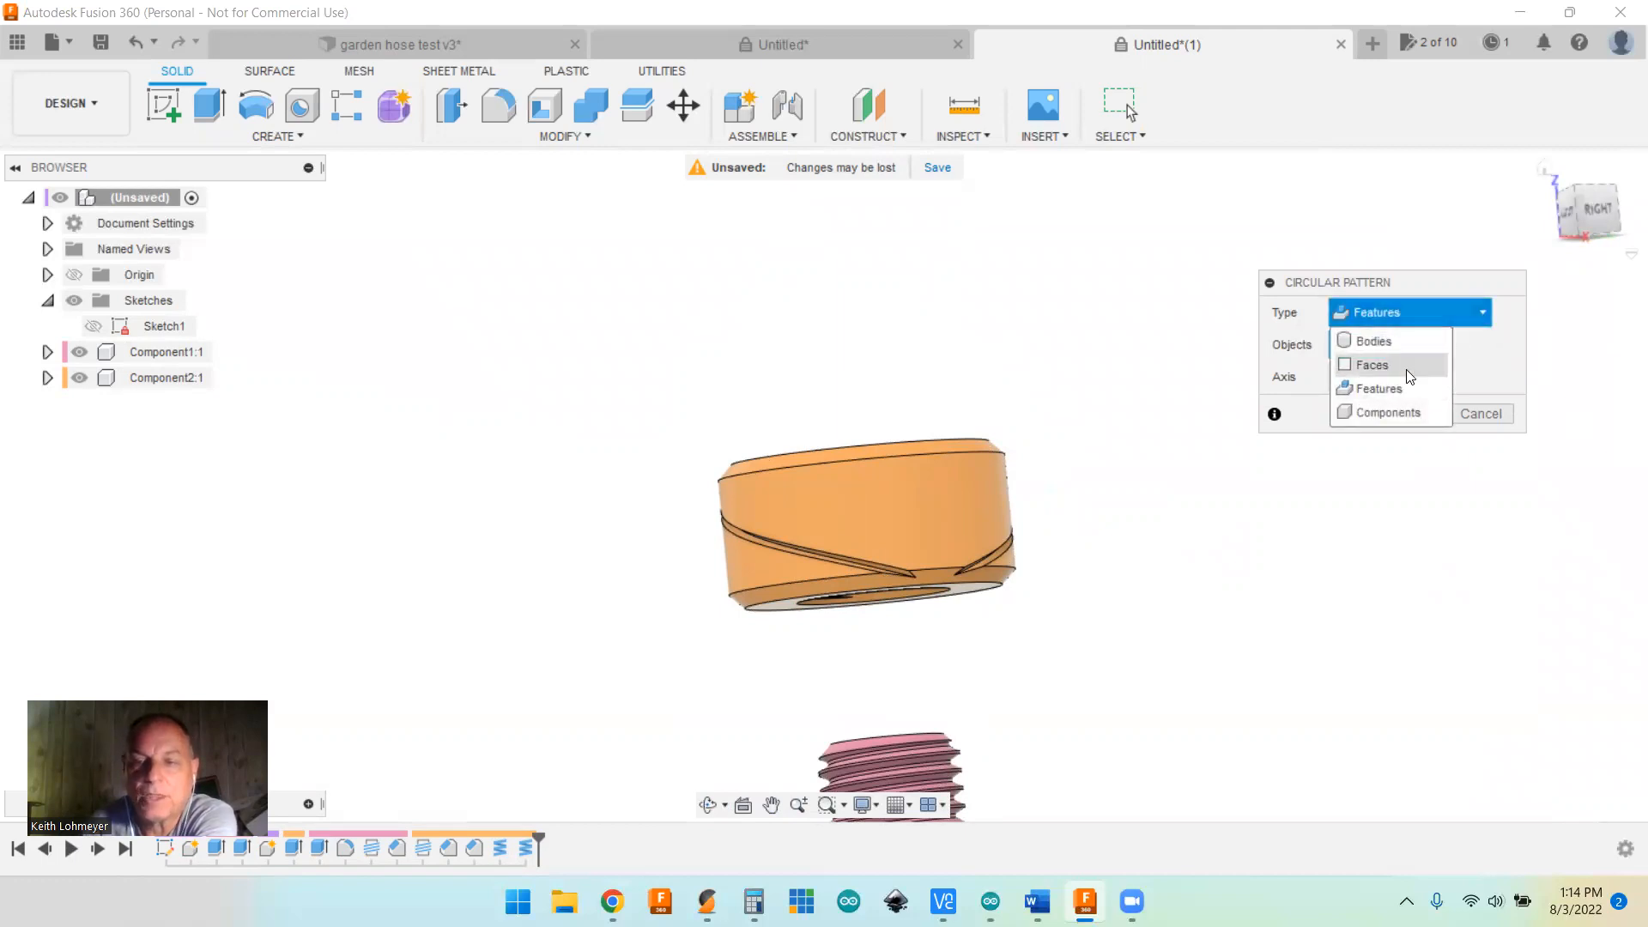
pyautogui.click(1402, 390)
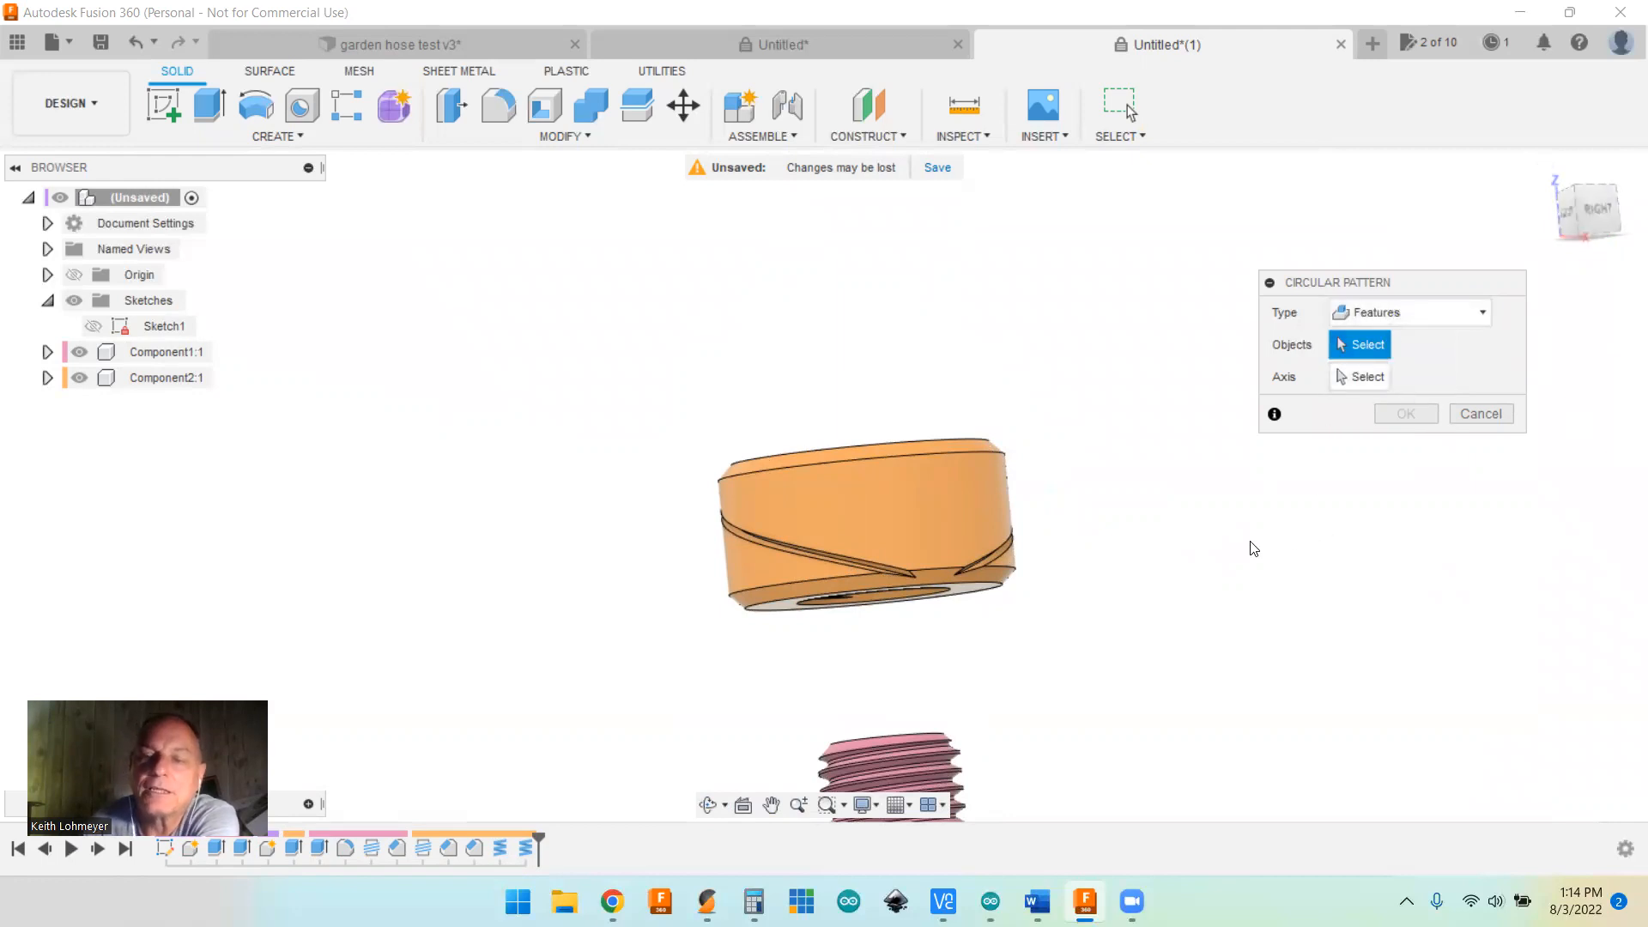
pyautogui.click(525, 848)
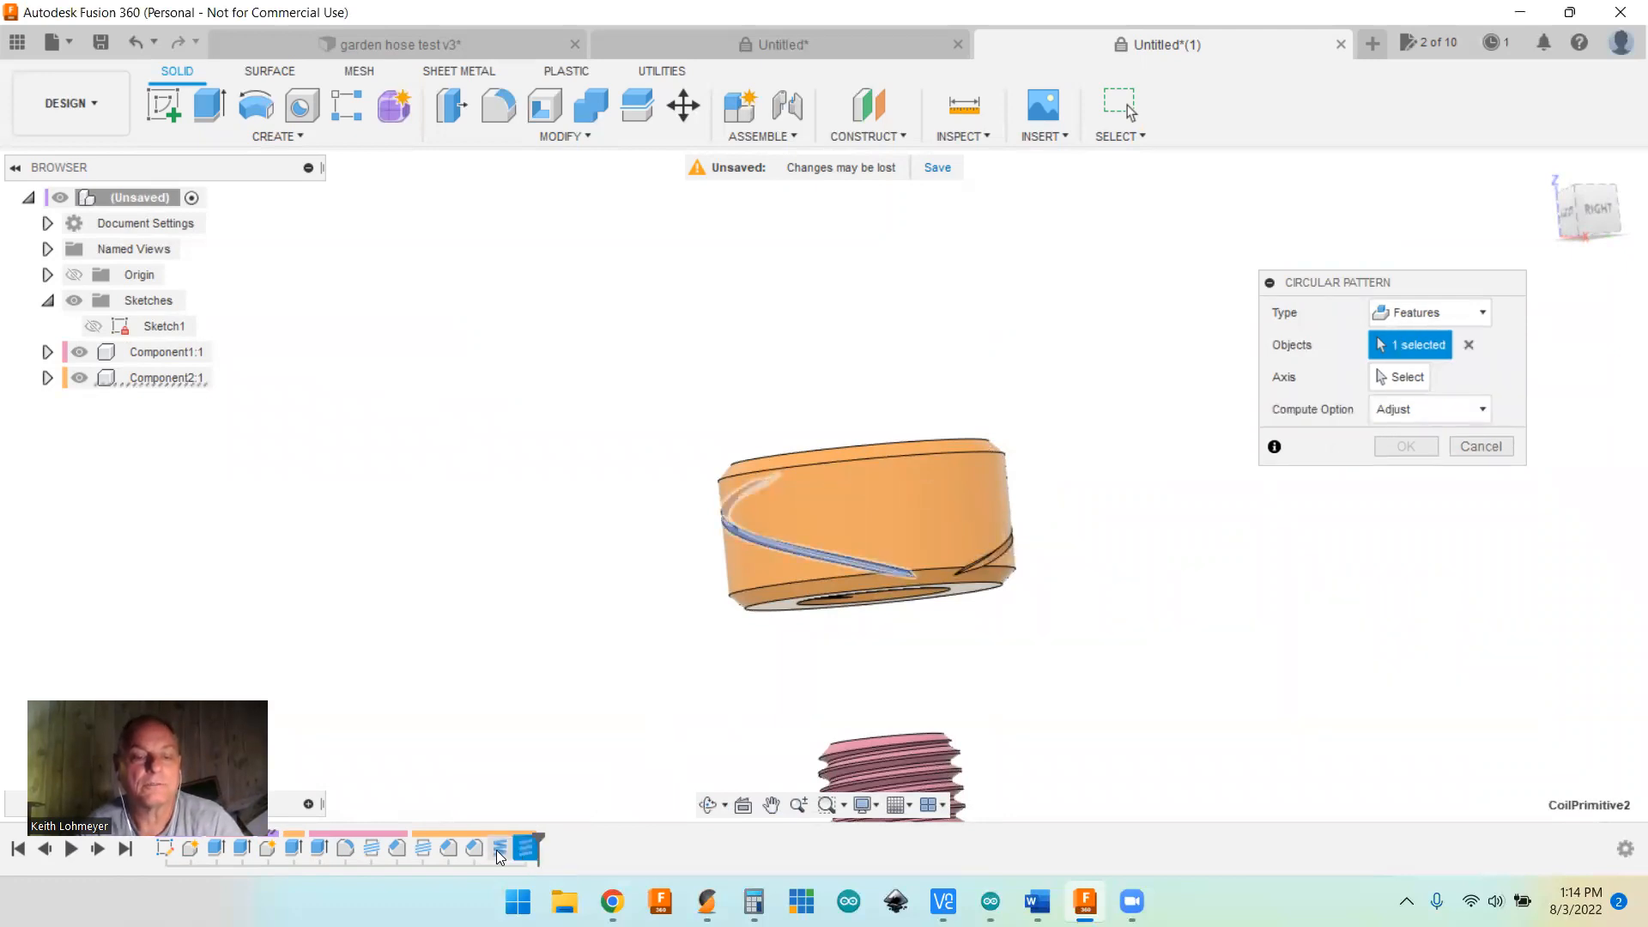
pyautogui.click(498, 849)
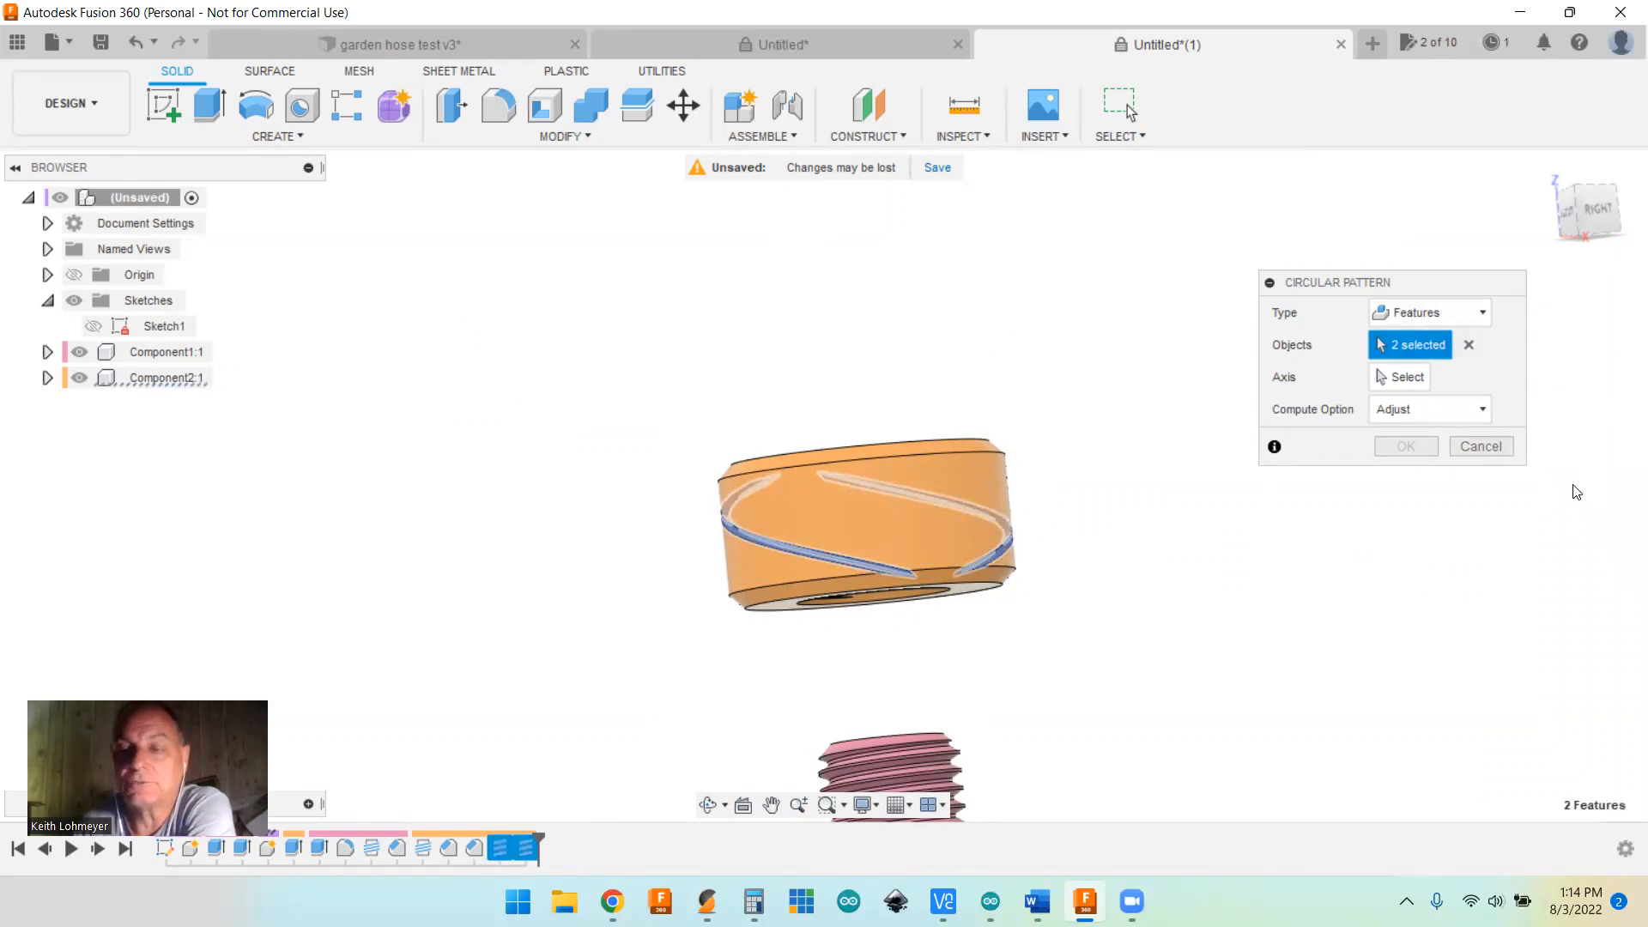
# Step: Use the nut's outer cylindrical face as the pattern axis and set the quantity to 7
pyautogui.click(1415, 382)
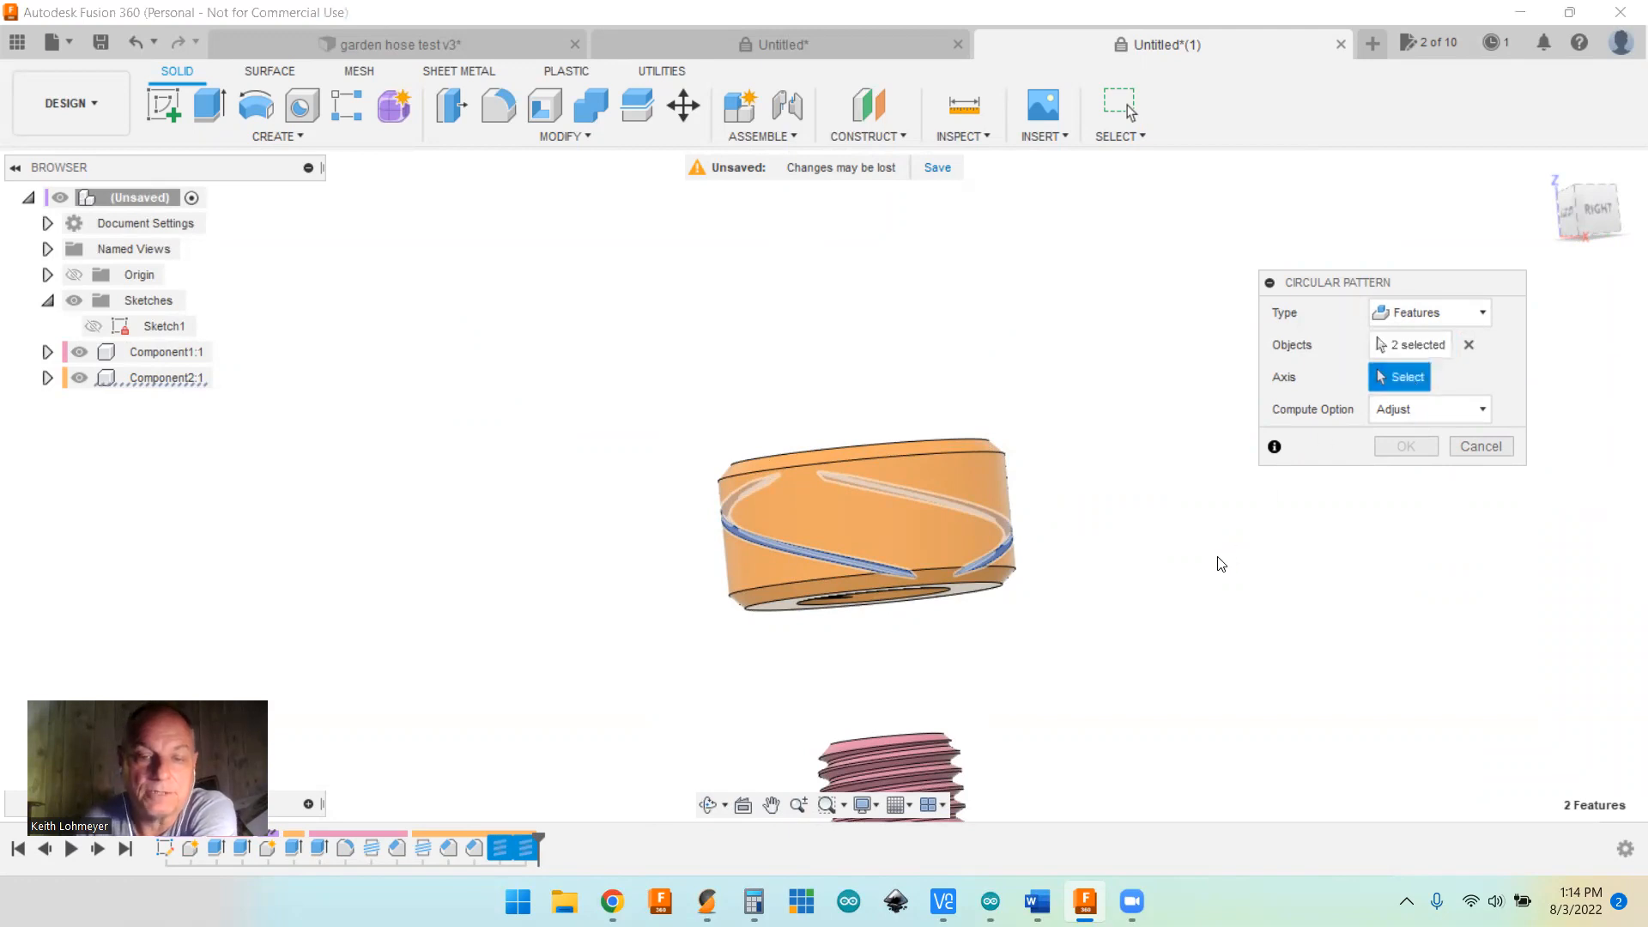
pyautogui.keyDown('shift'); pyautogui.moveTo(1140, 583); pyautogui.dragTo(1147, 654, button='middle'); pyautogui.keyUp('shift')
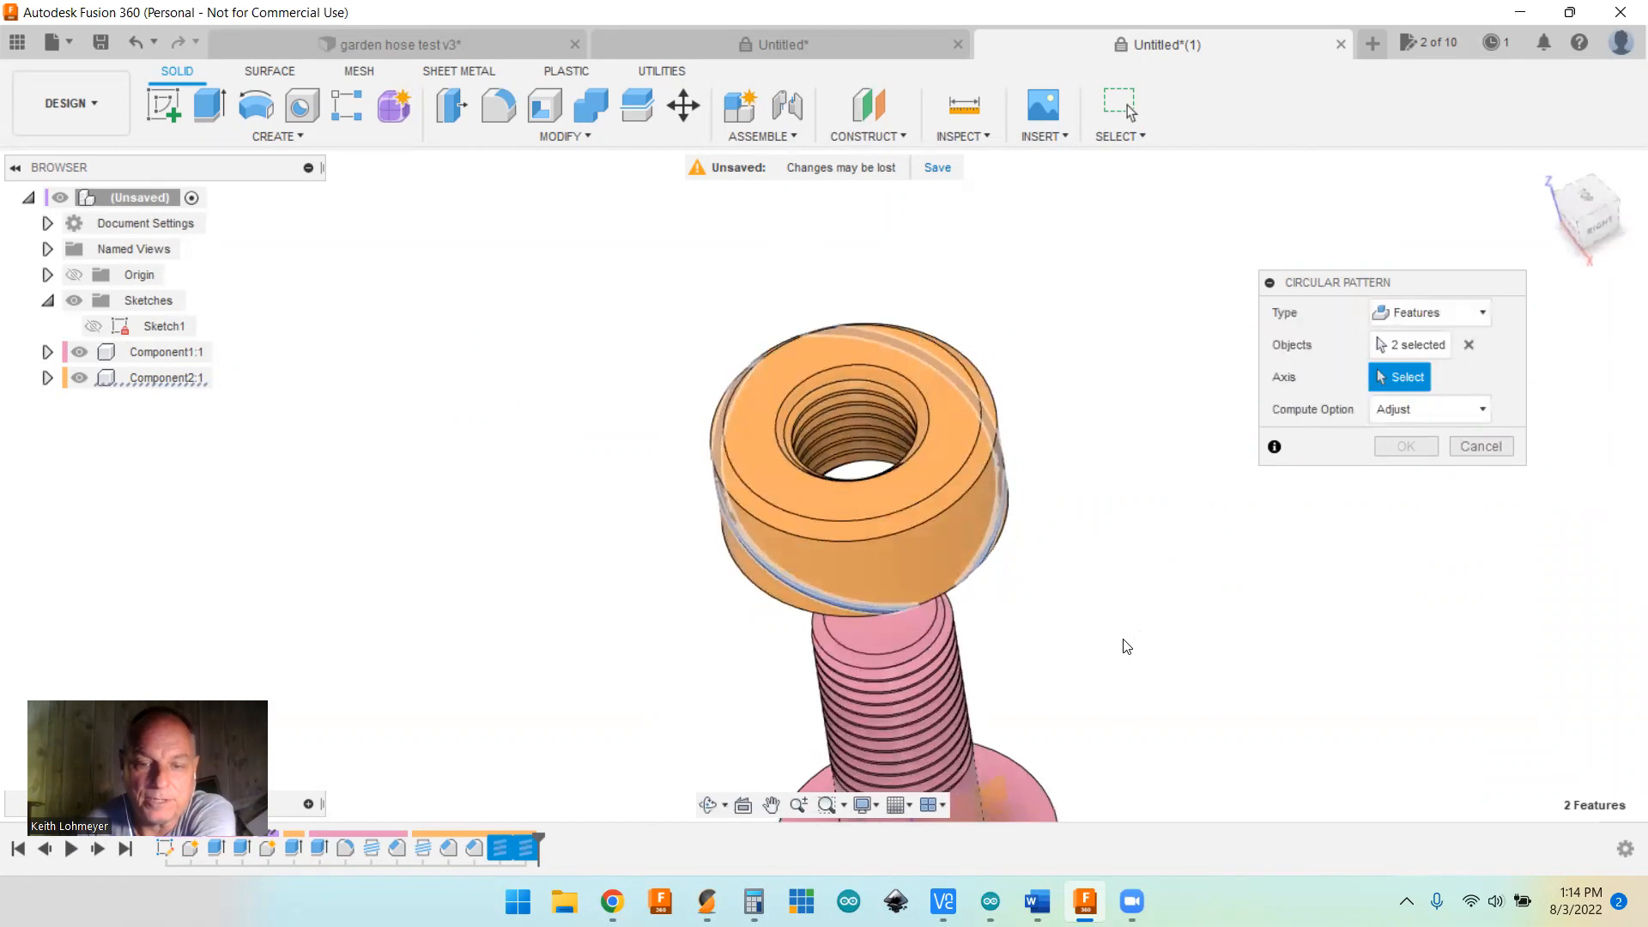
pyautogui.click(932, 538)
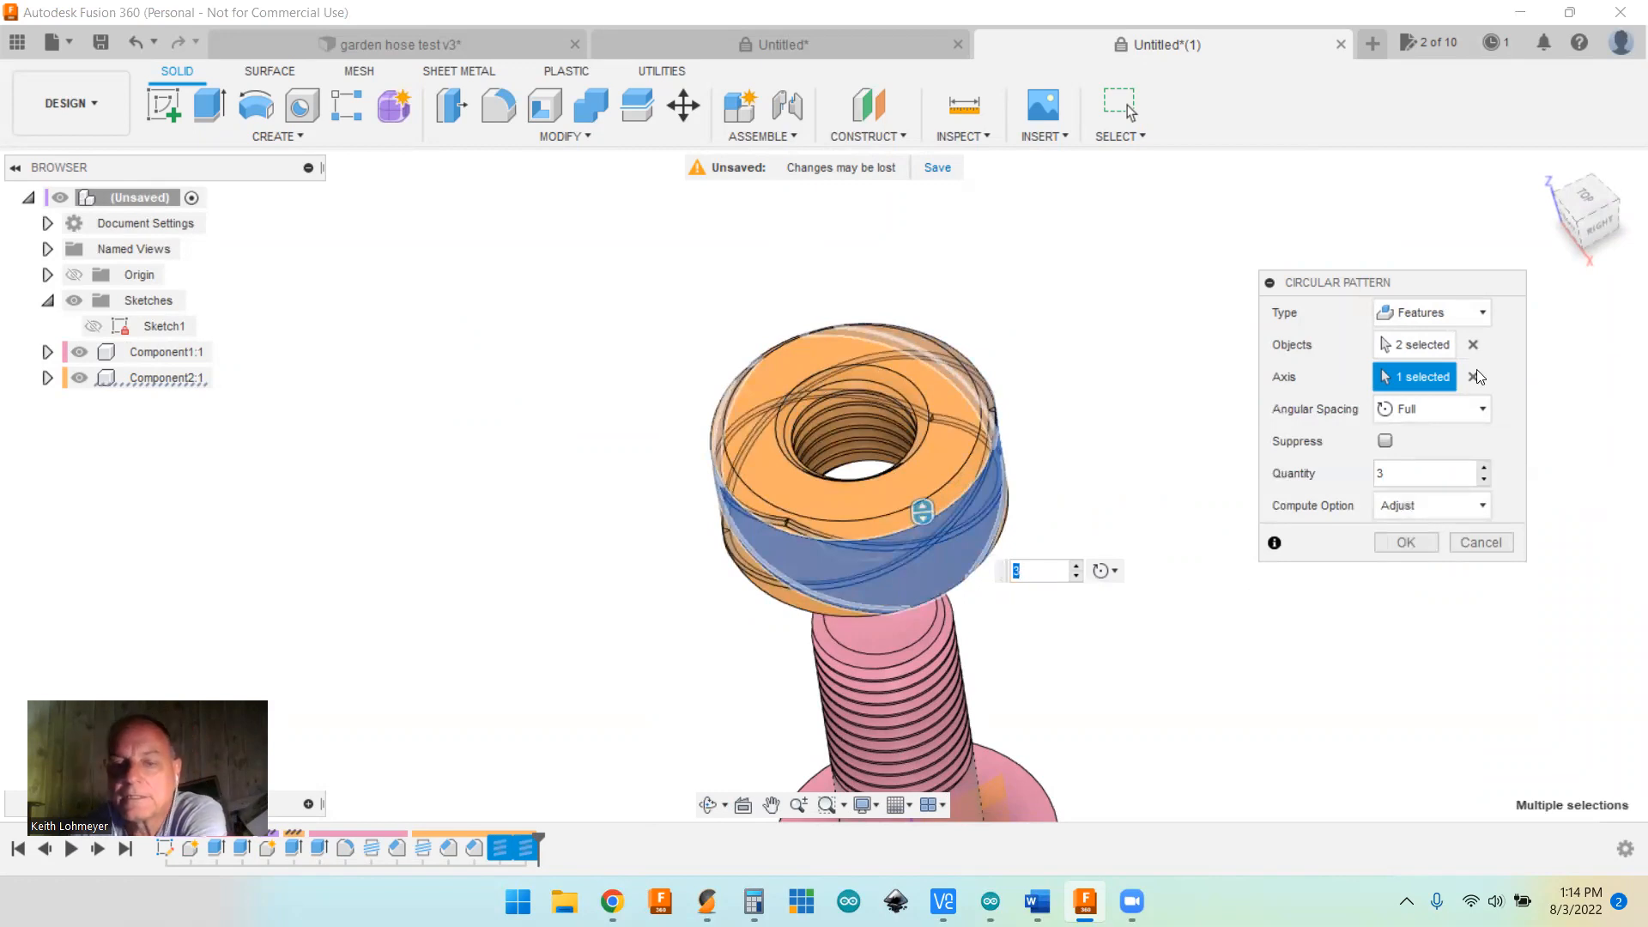
pyautogui.keyDown('shift'); pyautogui.moveTo(1295, 588); pyautogui.dragTo(1265, 509, button='middle'); pyautogui.keyUp('shift')
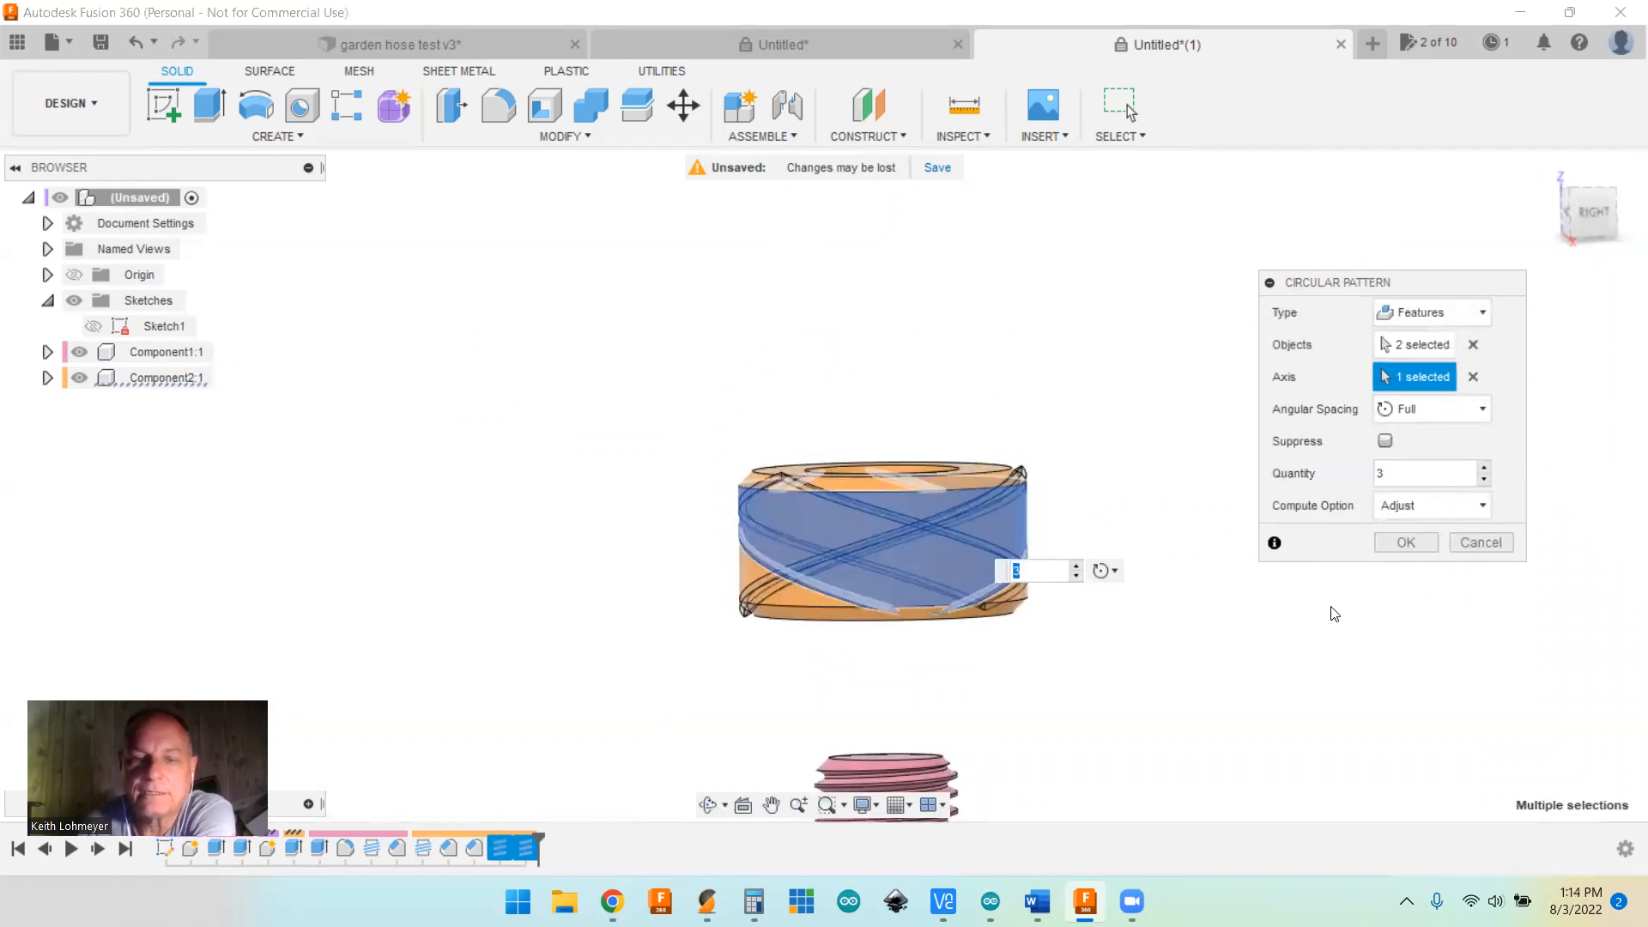
pyautogui.click(1483, 467)
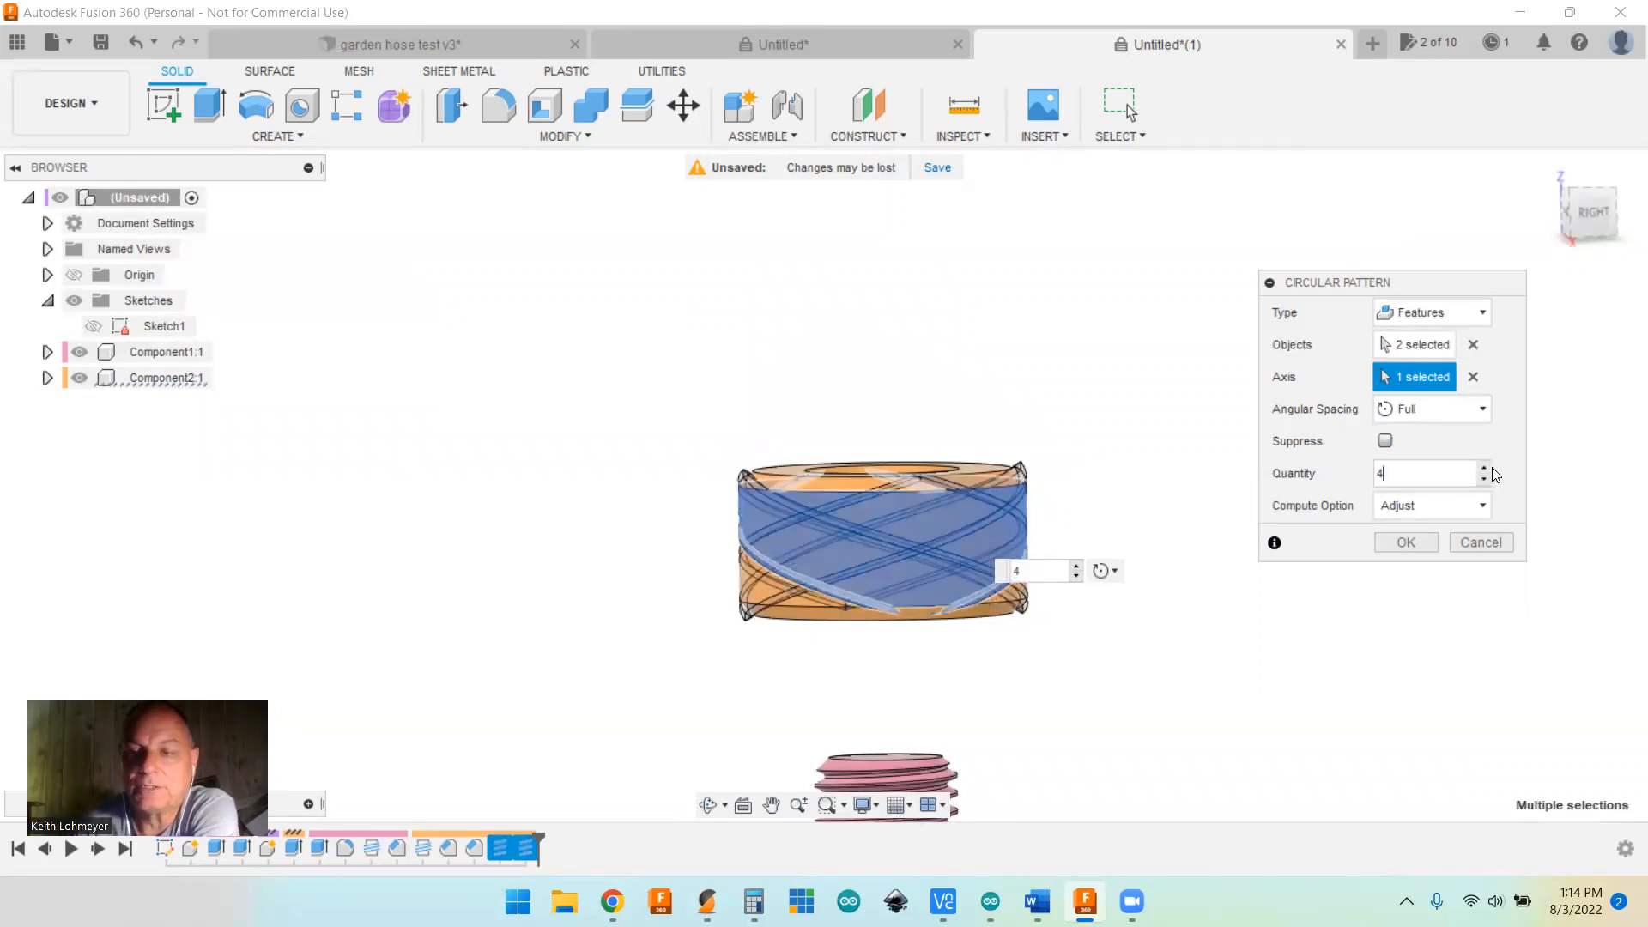
pyautogui.click(1483, 468)
pyautogui.click(1483, 468)
pyautogui.click(1483, 468)
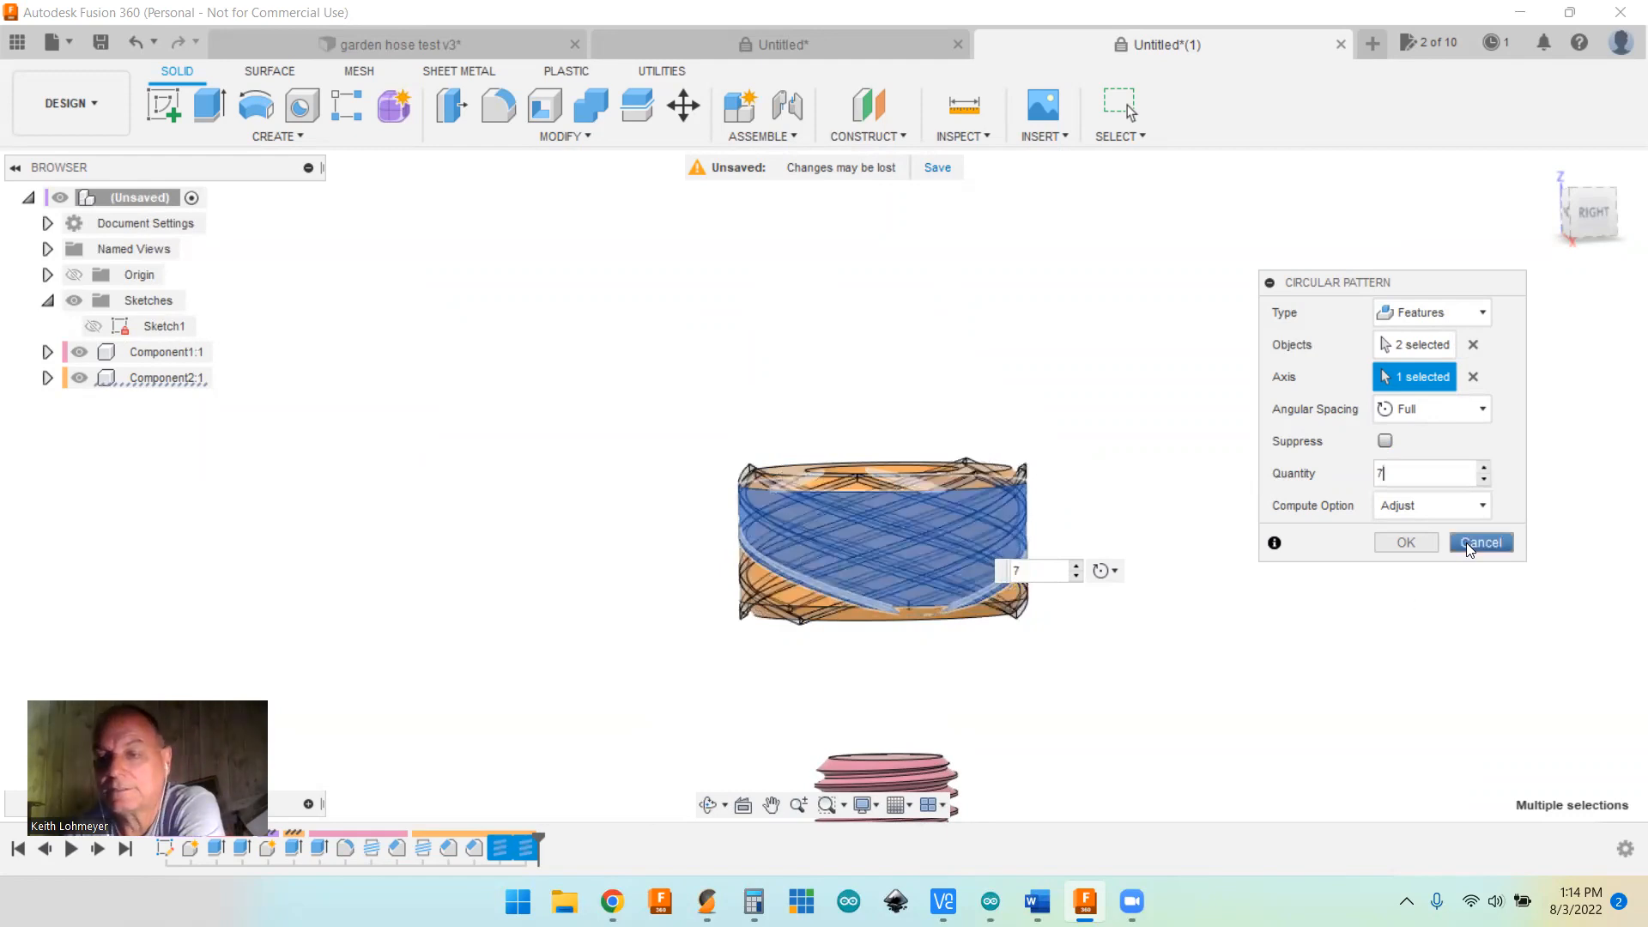
# Step: Clear the pattern axis and try an origin axis at the bolt's head instead
pyautogui.click(1472, 379)
pyautogui.keyDown('shift'); pyautogui.moveTo(1188, 571); pyautogui.dragTo(1179, 526, button='middle'); pyautogui.keyUp('shift')
pyautogui.scroll(-1, 1088, 644)
pyautogui.moveTo(1088, 643); pyautogui.dragTo(1091, 255, button='middle')
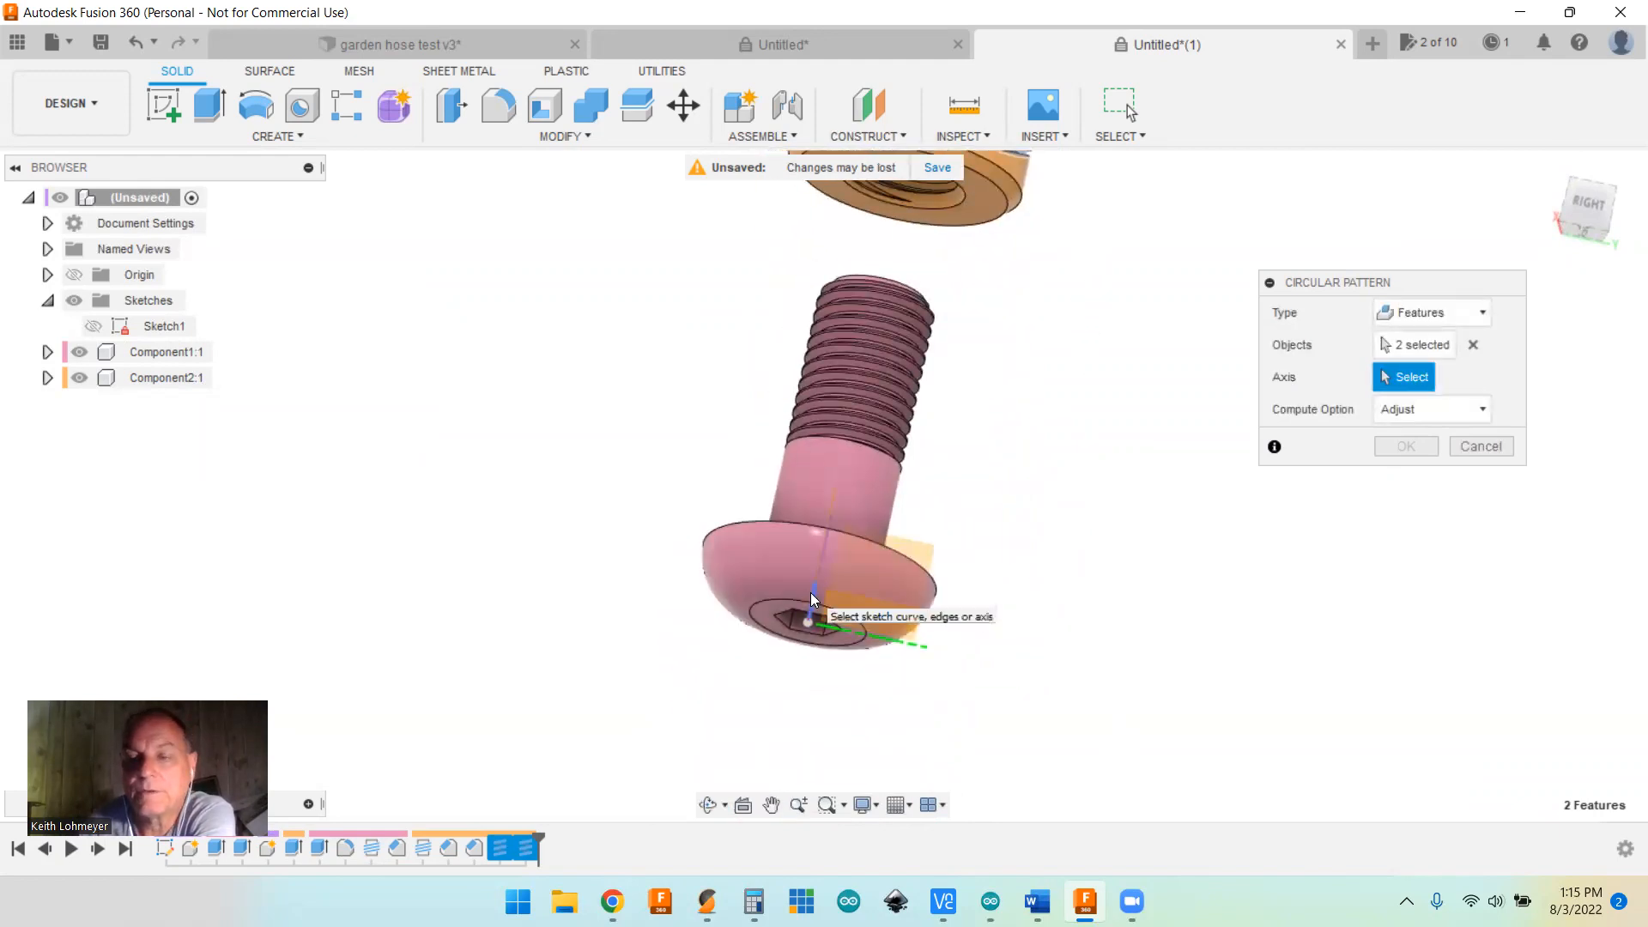
pyautogui.click(810, 592)
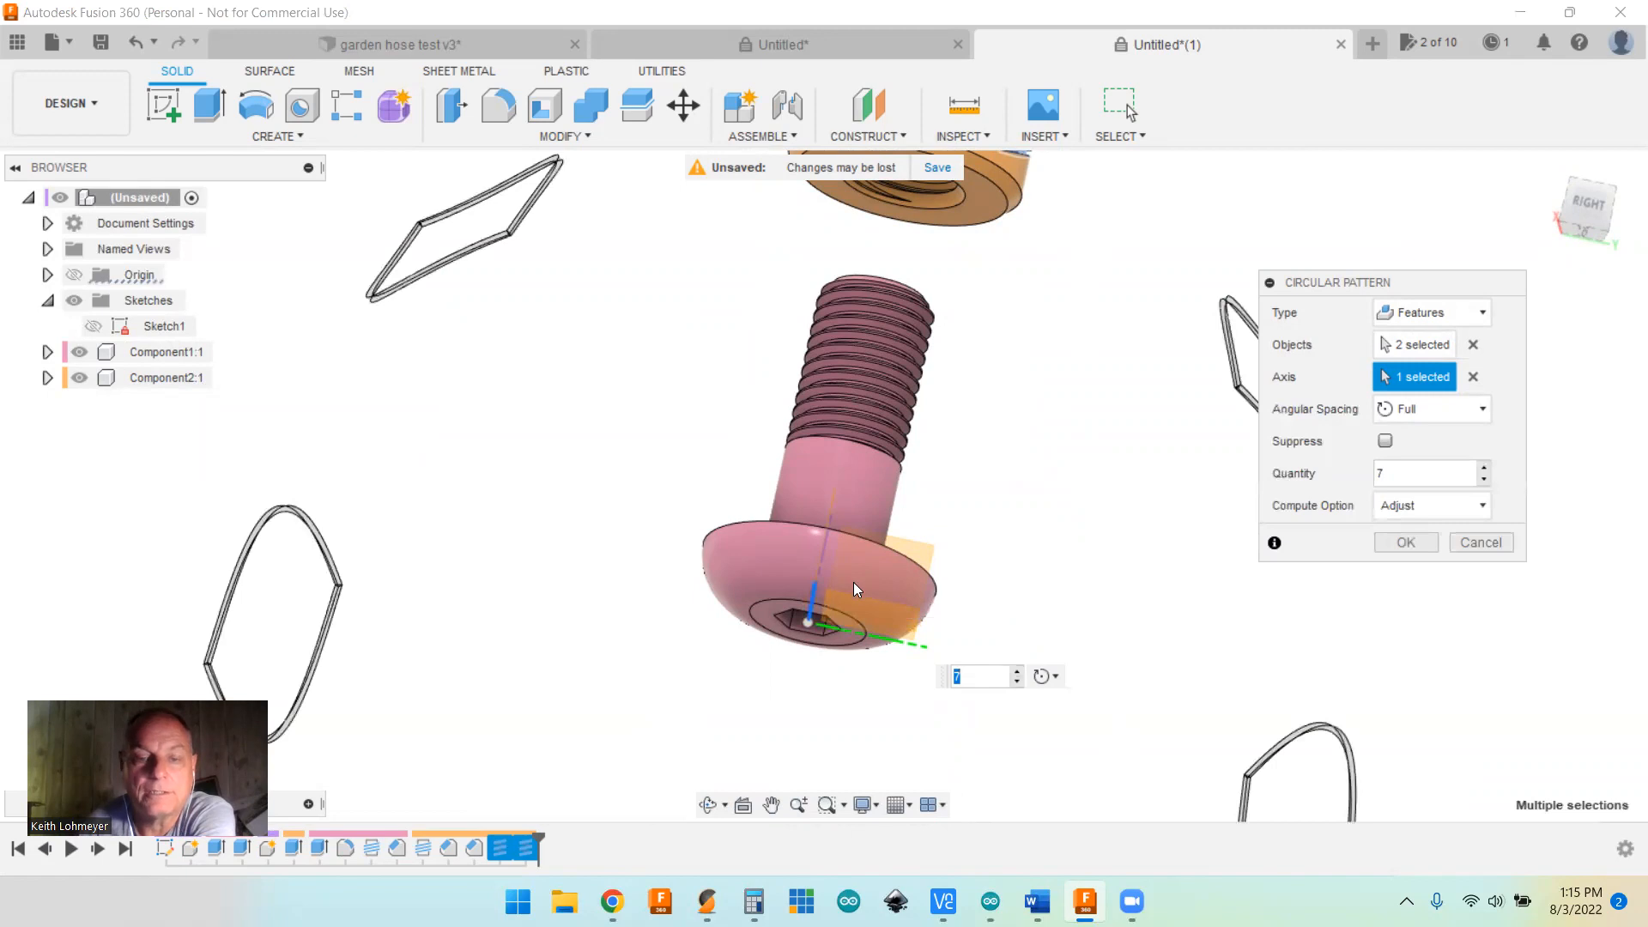
# Step: Replace the circular pattern's axis with the cylindrical face of the bolt's unthreaded shank
pyautogui.click(1473, 377)
pyautogui.keyDown('shift'); pyautogui.moveTo(1037, 577); pyautogui.dragTo(910, 563, button='middle'); pyautogui.keyUp('shift')
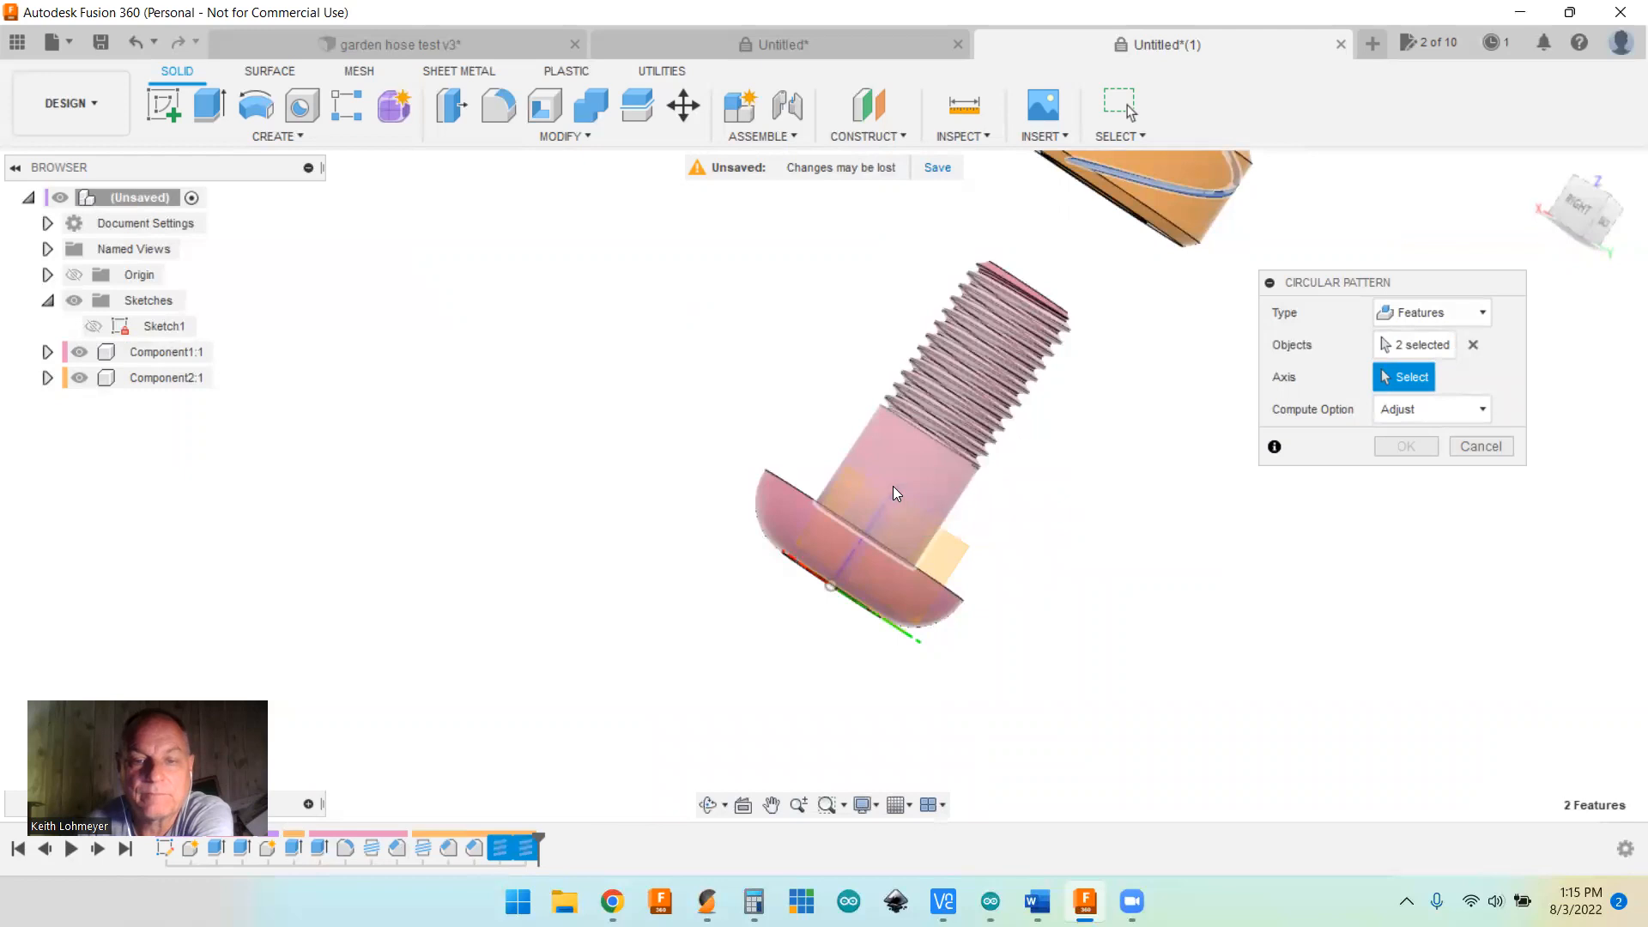
pyautogui.click(880, 514)
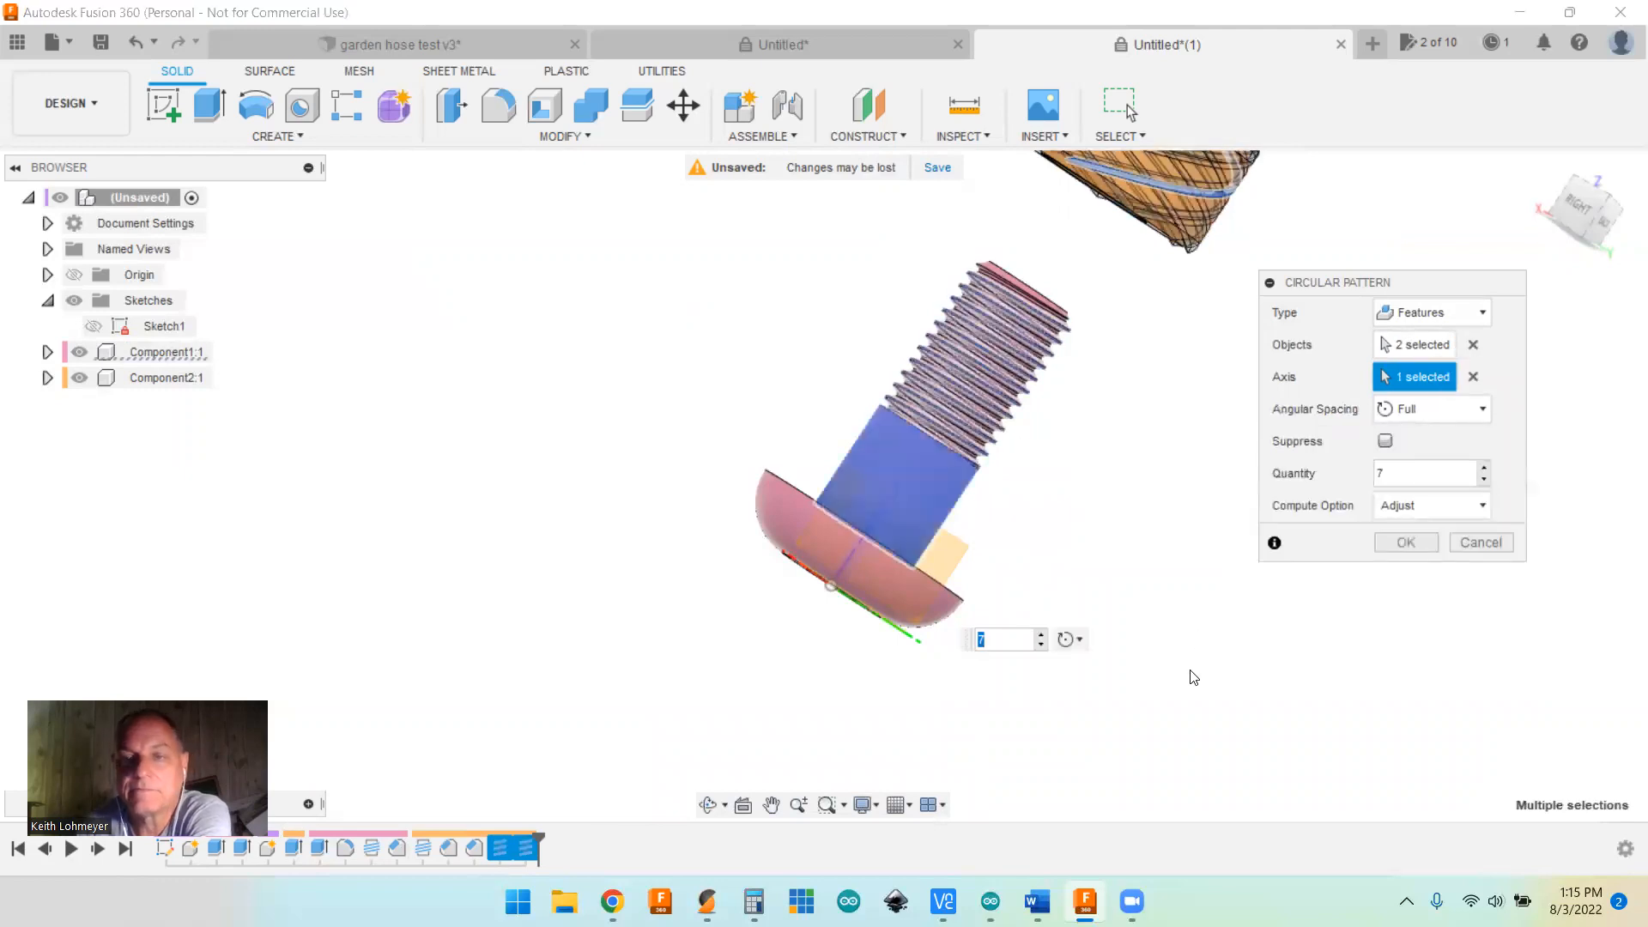
pyautogui.rightClick(1303, 687)
# Step: Raise the pattern quantity to 12 with full angular spacing and create the circular pattern of coil cuts around the nut
pyautogui.moveTo(1210, 362); pyautogui.dragTo(1160, 672, button='middle')
pyautogui.keyDown('shift'); pyautogui.moveTo(1393, 691); pyautogui.dragTo(1427, 741, button='middle'); pyautogui.keyUp('shift')
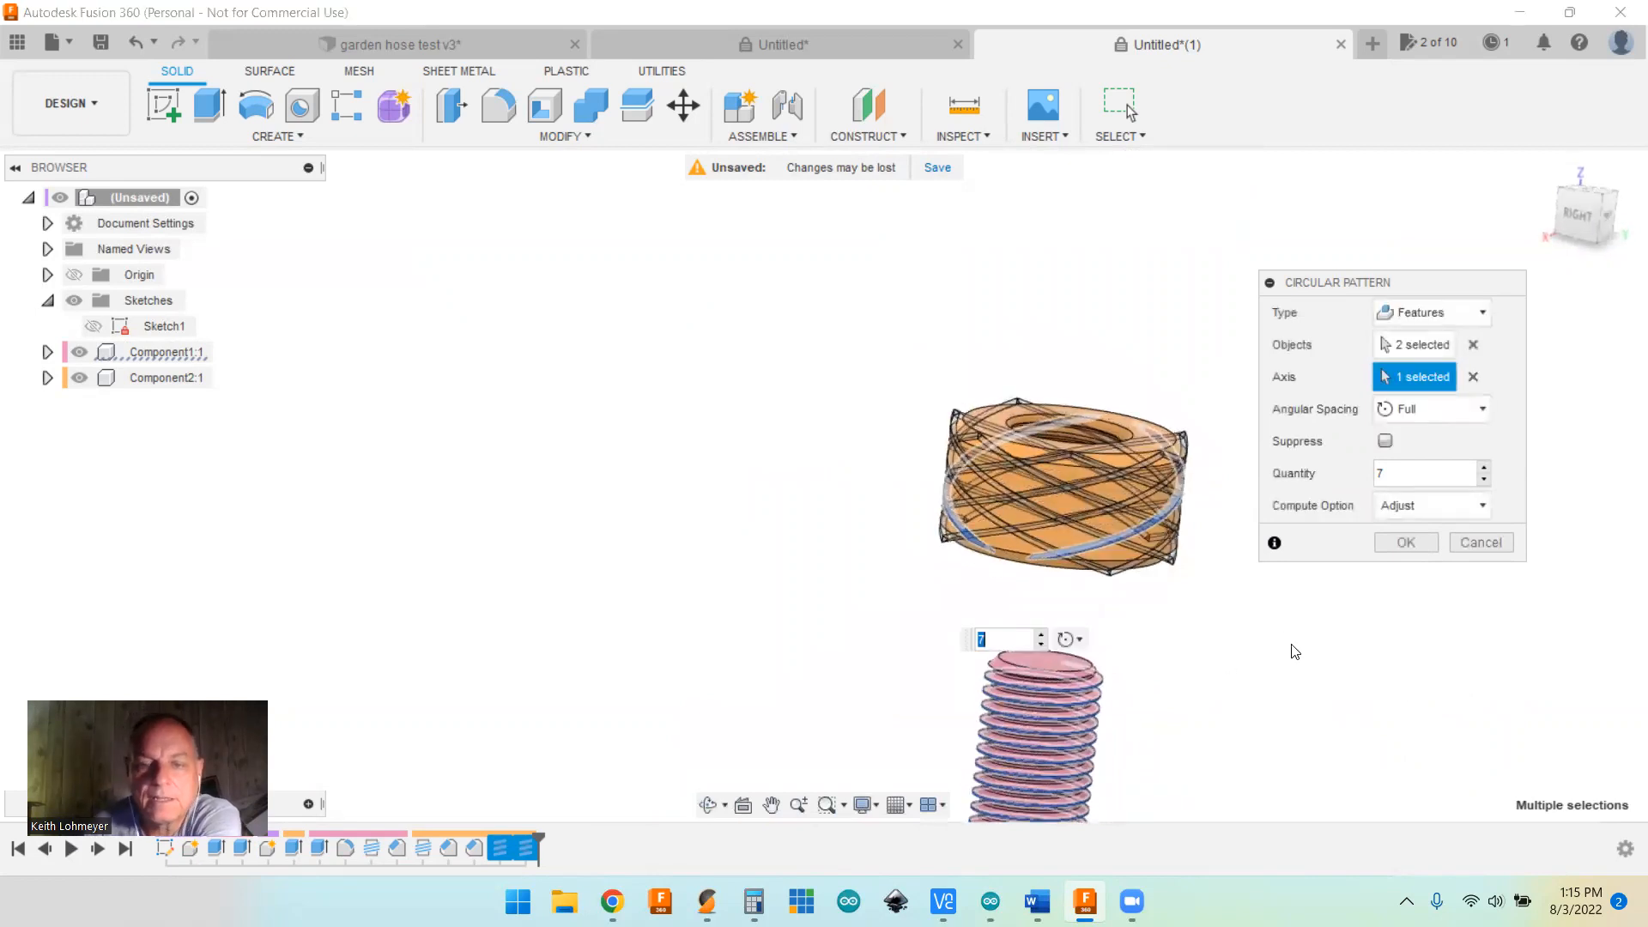
pyautogui.click(1482, 468)
pyautogui.click(1484, 468)
pyautogui.click(1484, 467)
pyautogui.click(1484, 468)
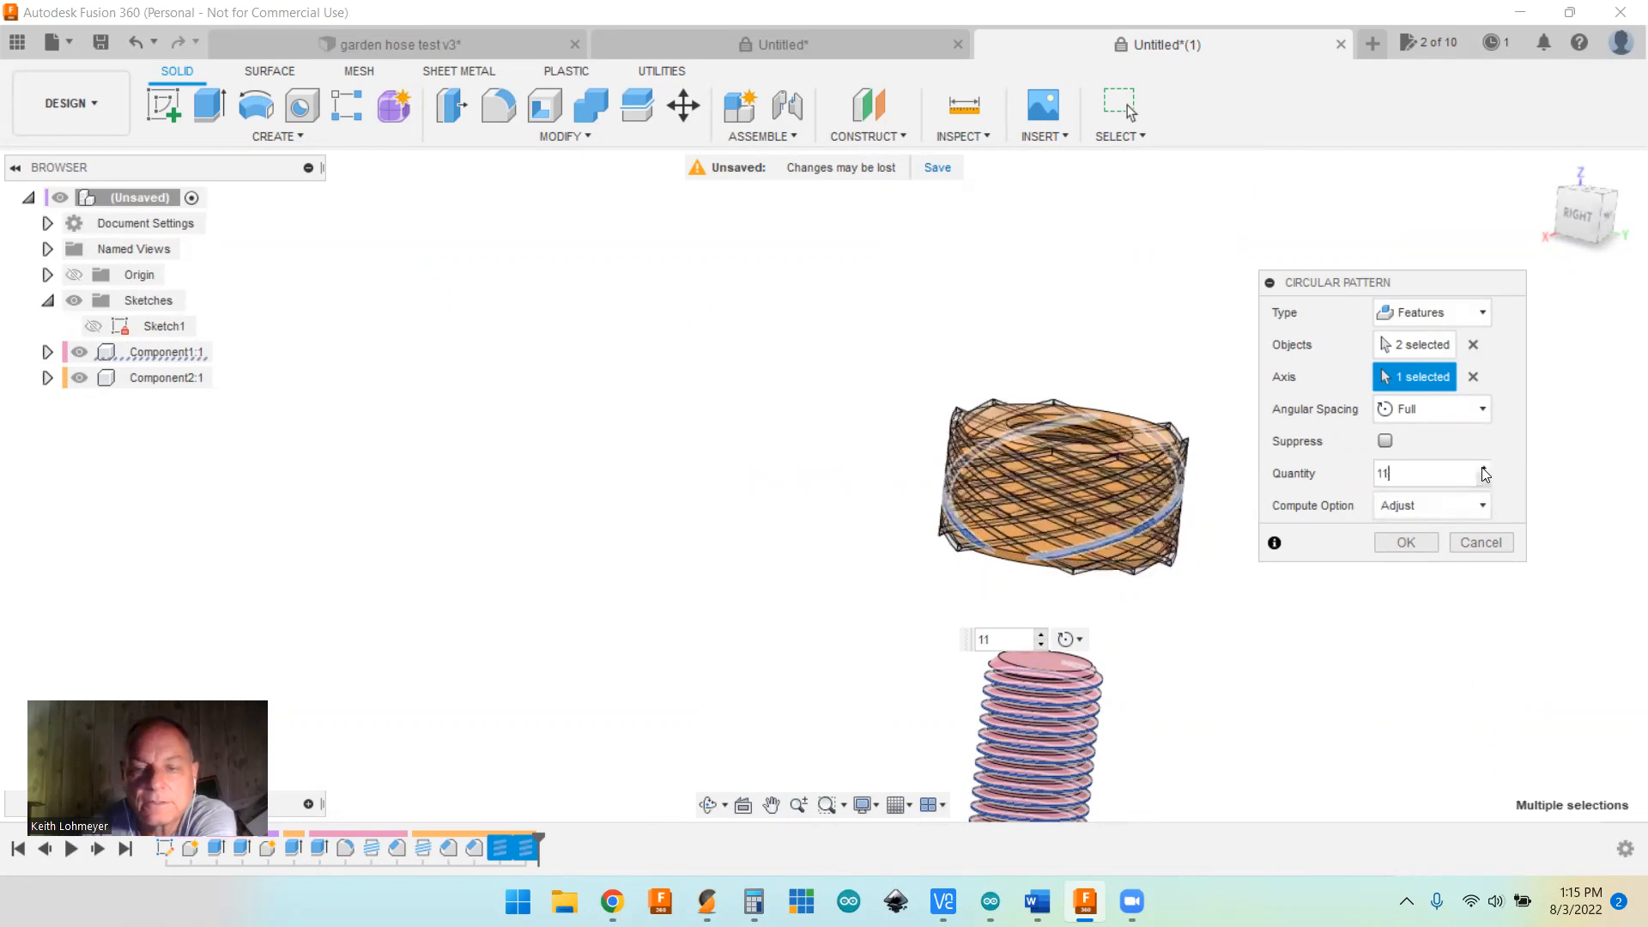
pyautogui.click(1484, 467)
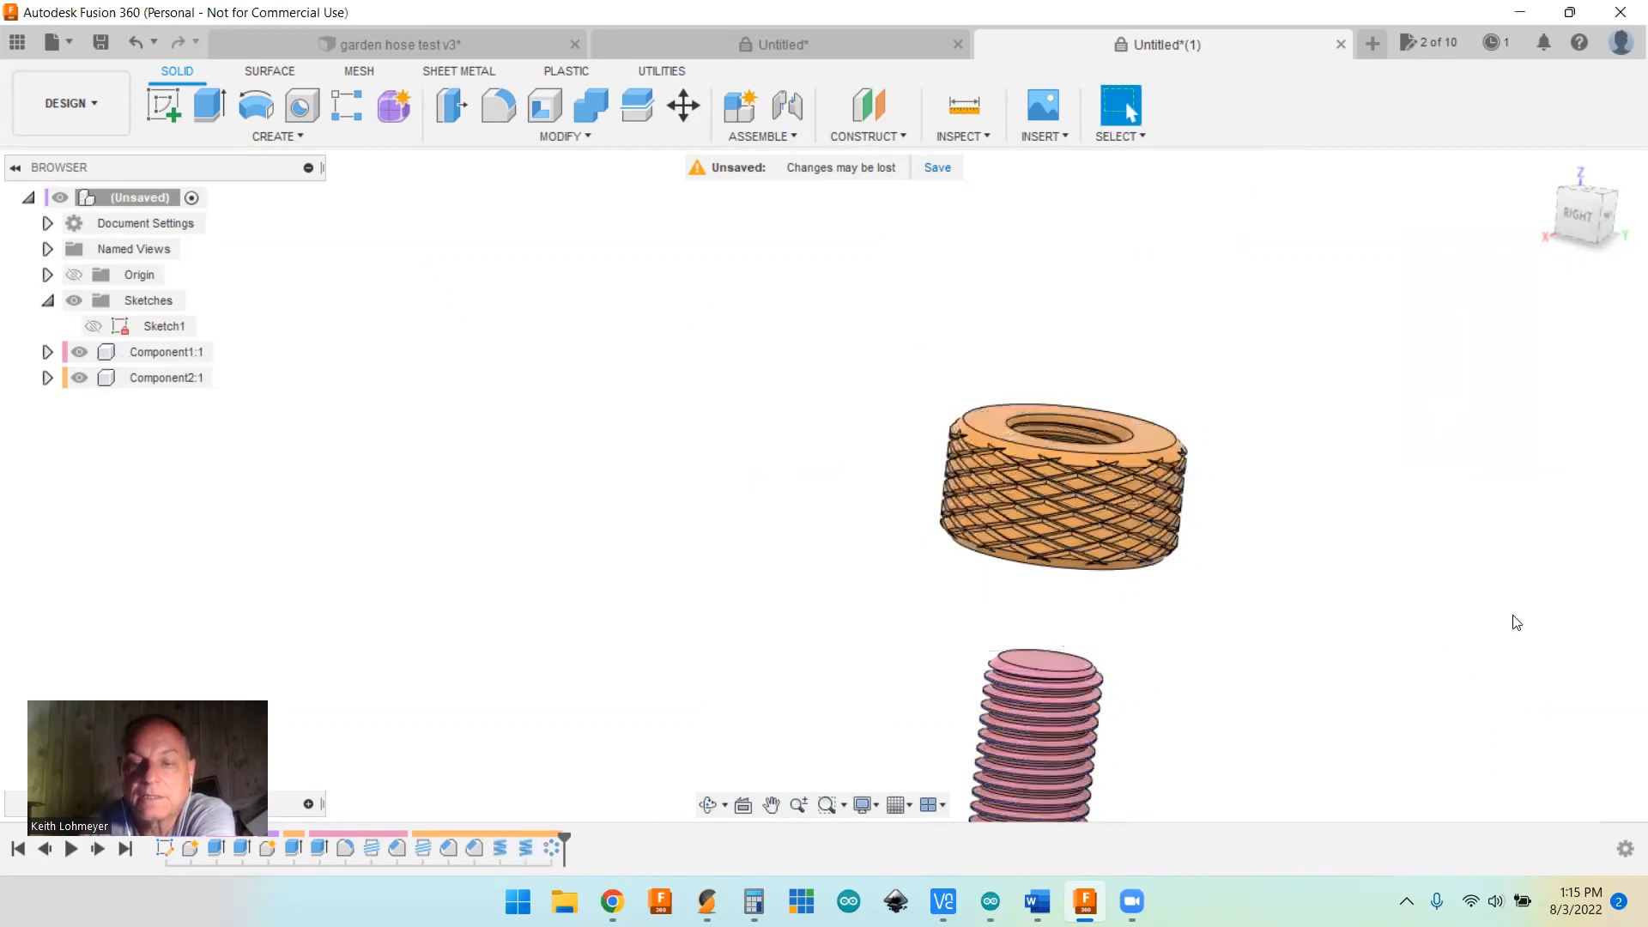
pyautogui.keyDown('shift'); pyautogui.moveTo(1219, 600); pyautogui.dragTo(1255, 577, button='middle'); pyautogui.keyUp('shift')
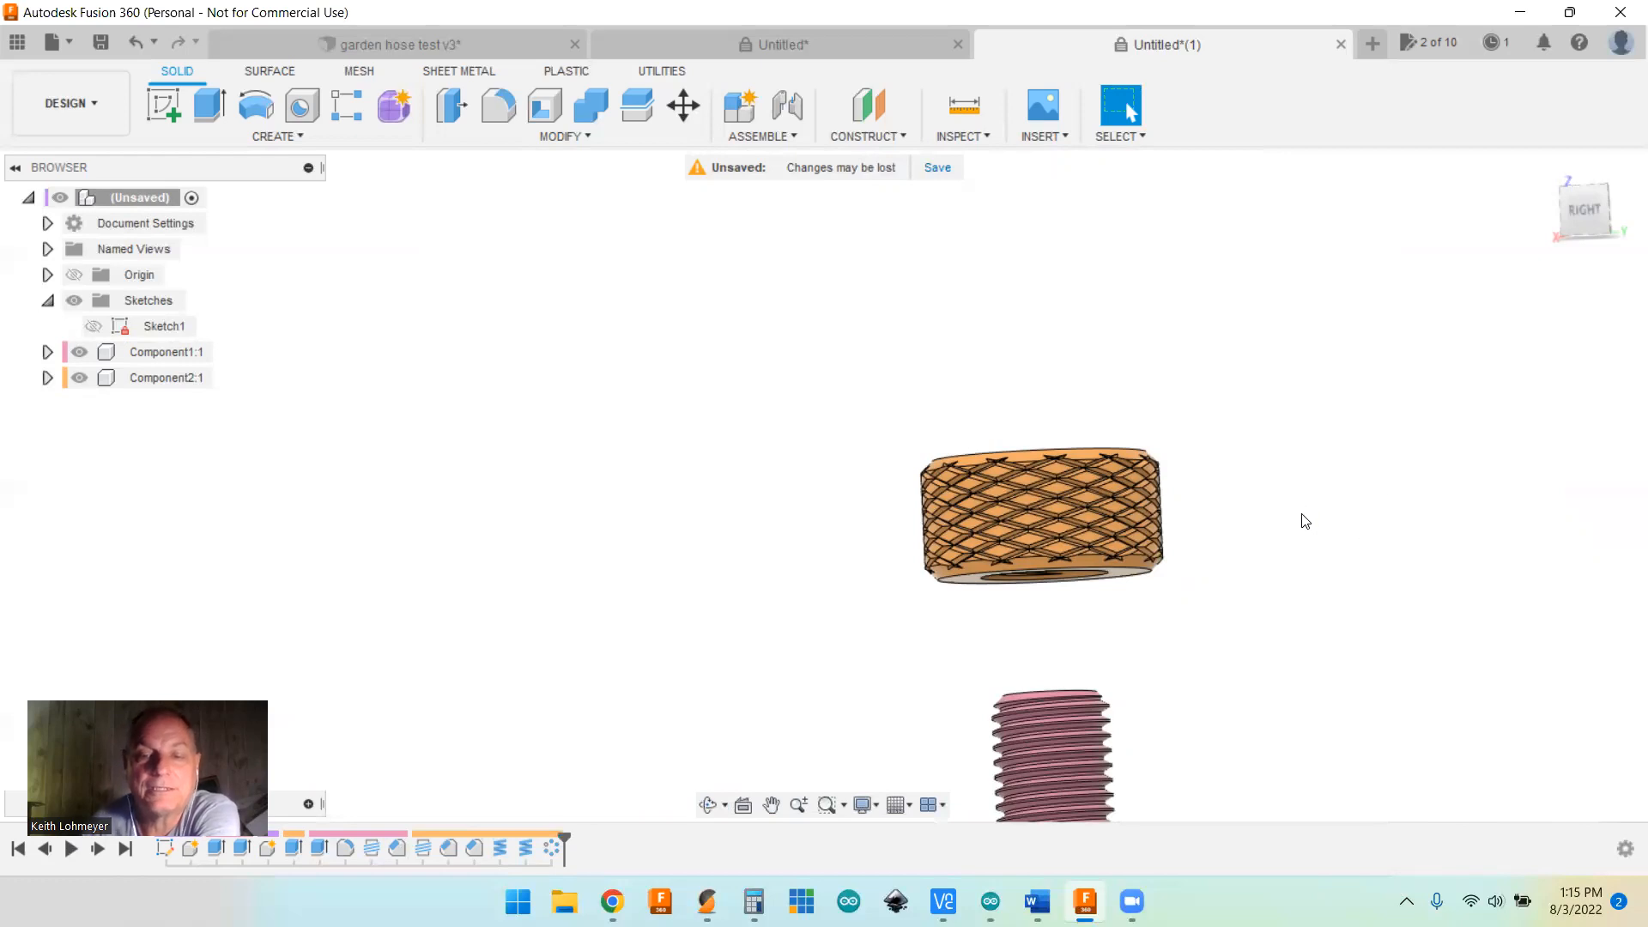
pyautogui.keyDown('shift'); pyautogui.moveTo(1305, 521); pyautogui.dragTo(661, 551, button='middle'); pyautogui.keyUp('shift')
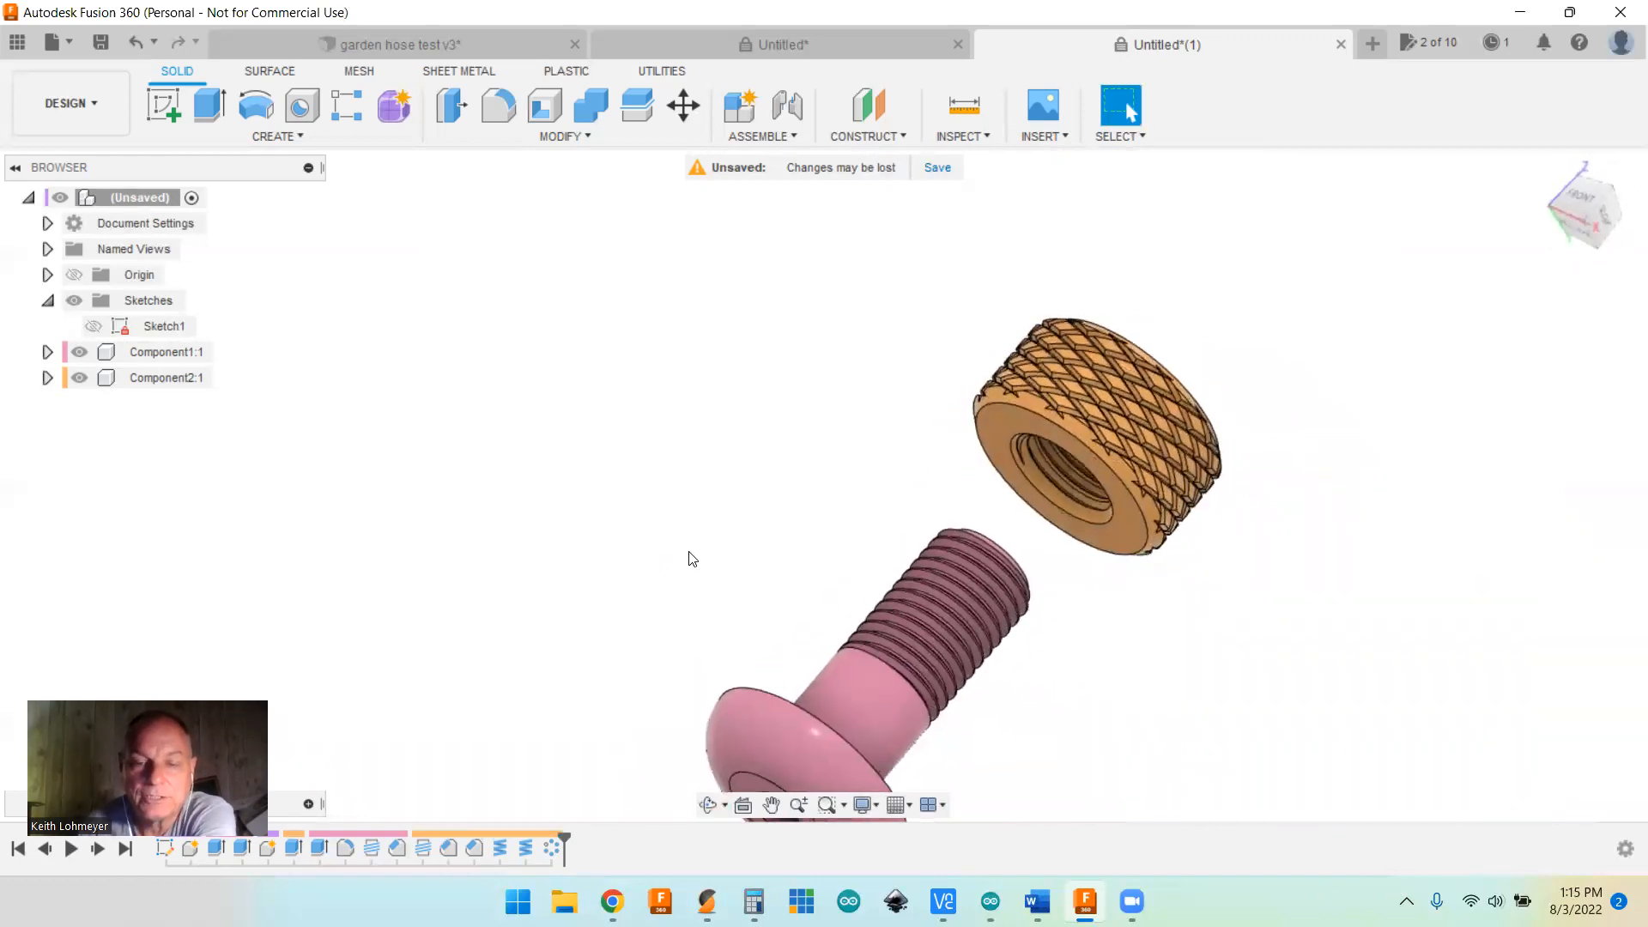
pyautogui.keyDown('shift'); pyautogui.moveTo(1260, 739); pyautogui.dragTo(1321, 780, button='middle'); pyautogui.keyUp('shift')
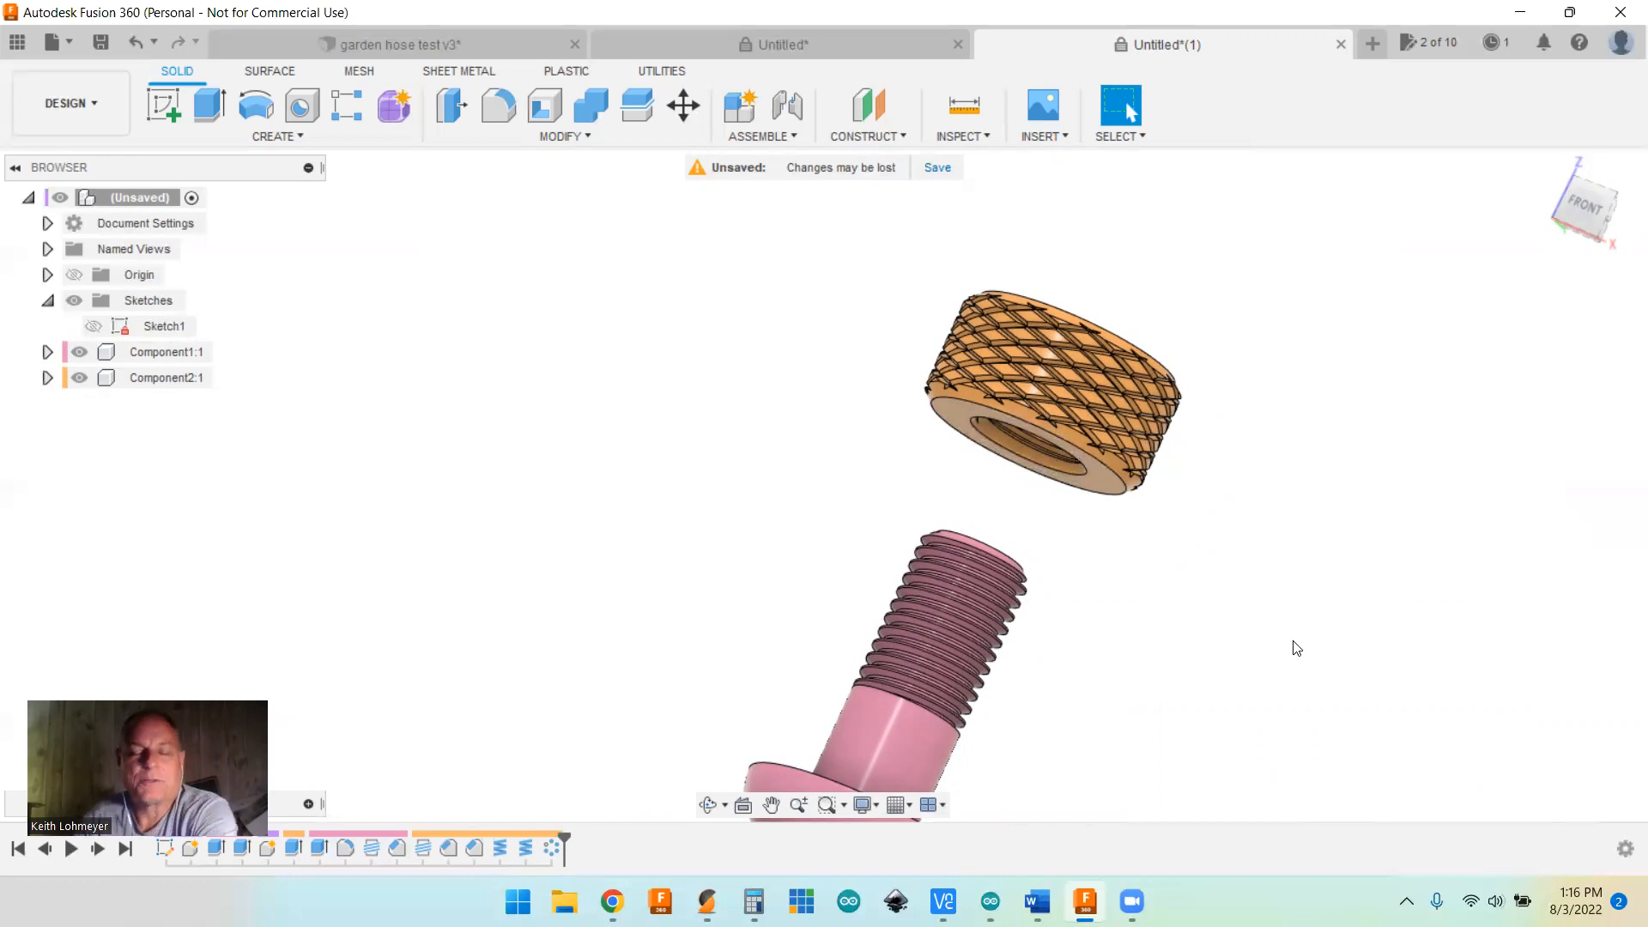
pyautogui.keyDown('shift'); pyautogui.moveTo(1298, 656); pyautogui.dragTo(1219, 596, button='middle'); pyautogui.keyUp('shift')
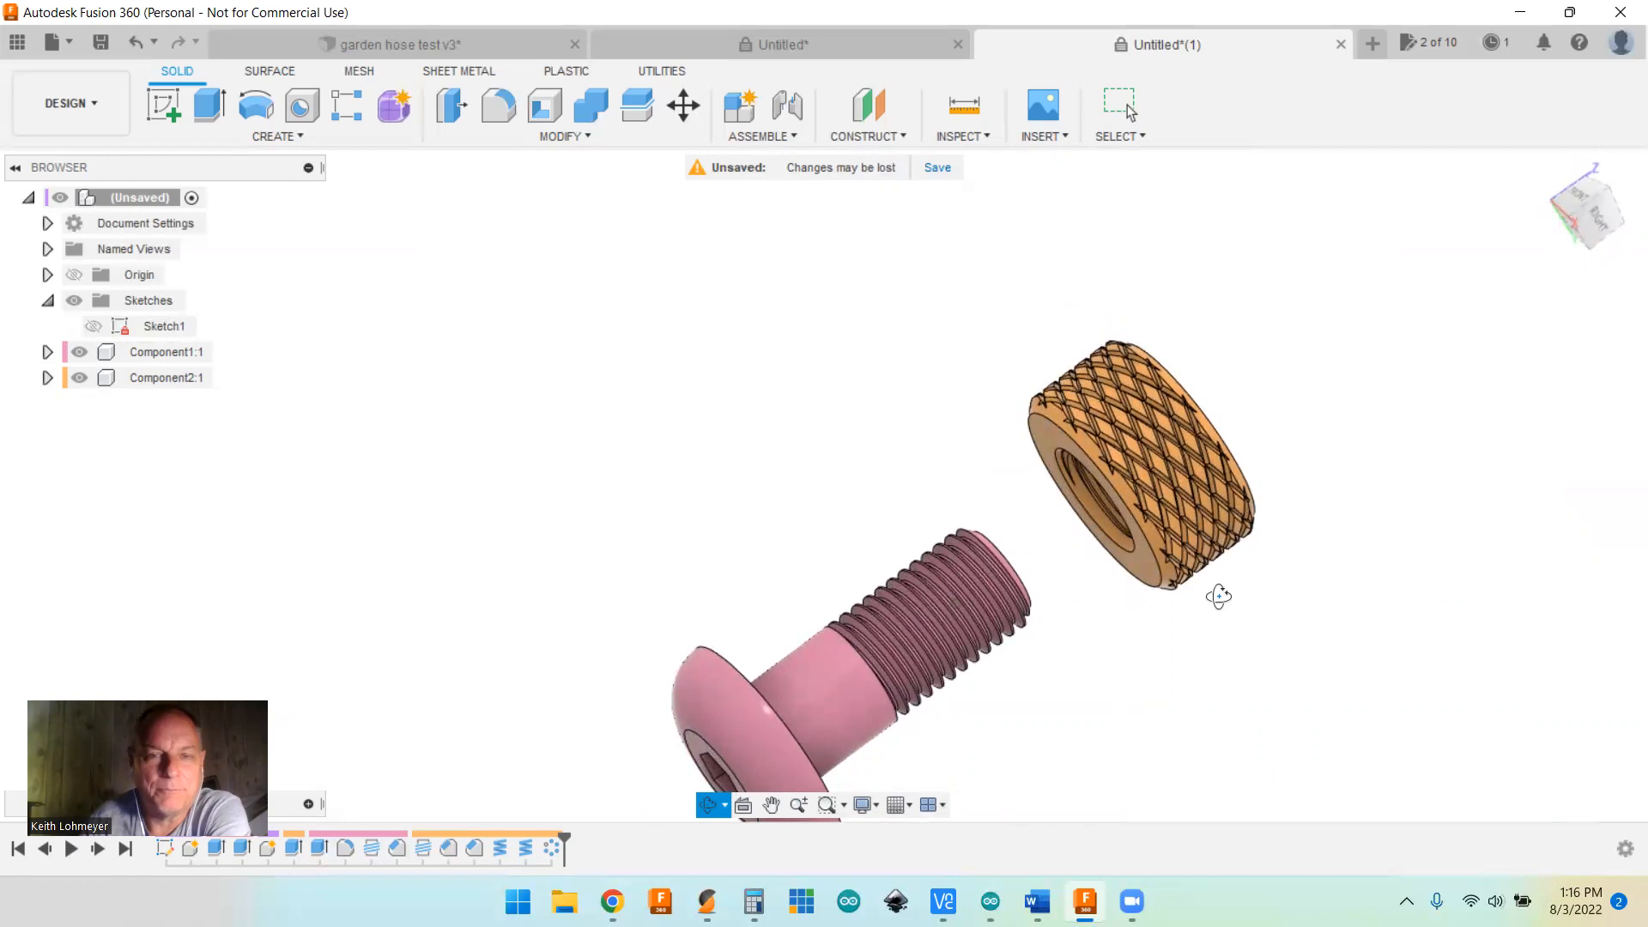
pyautogui.keyDown('shift'); pyautogui.moveTo(1219, 596); pyautogui.dragTo(1223, 605, button='middle'); pyautogui.keyUp('shift')
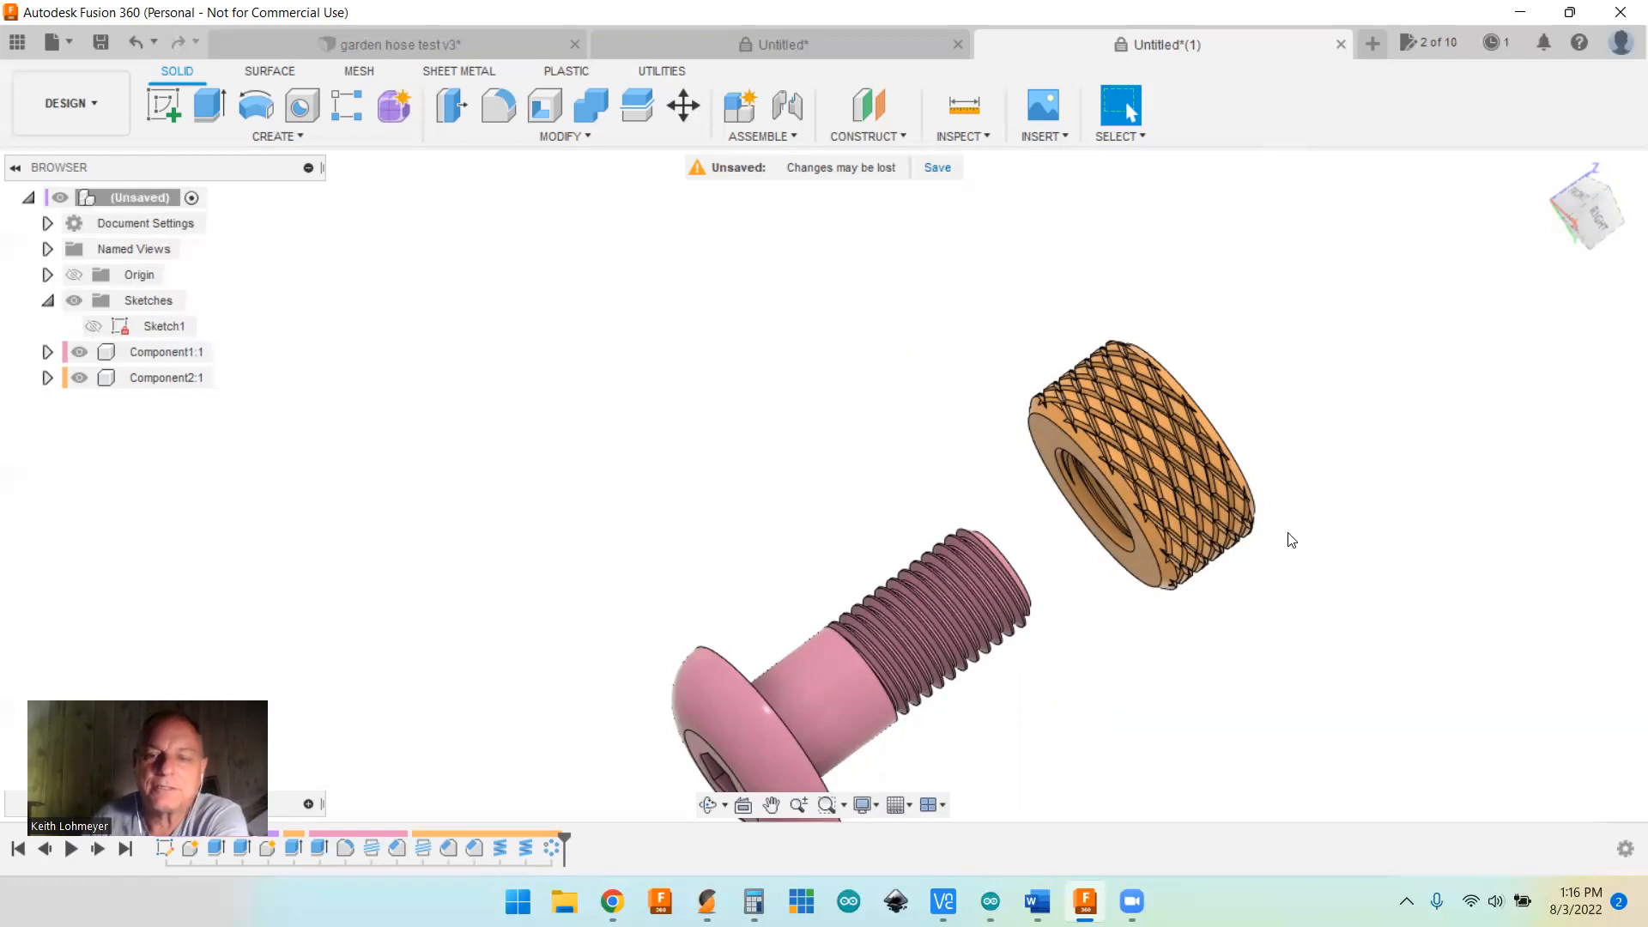
# Step: Start a joint from the centre of the bolt's threaded end face to the centre of the nut's threaded hole
pyautogui.moveTo(1125, 720); pyautogui.dragTo(1022, 638, button='middle')
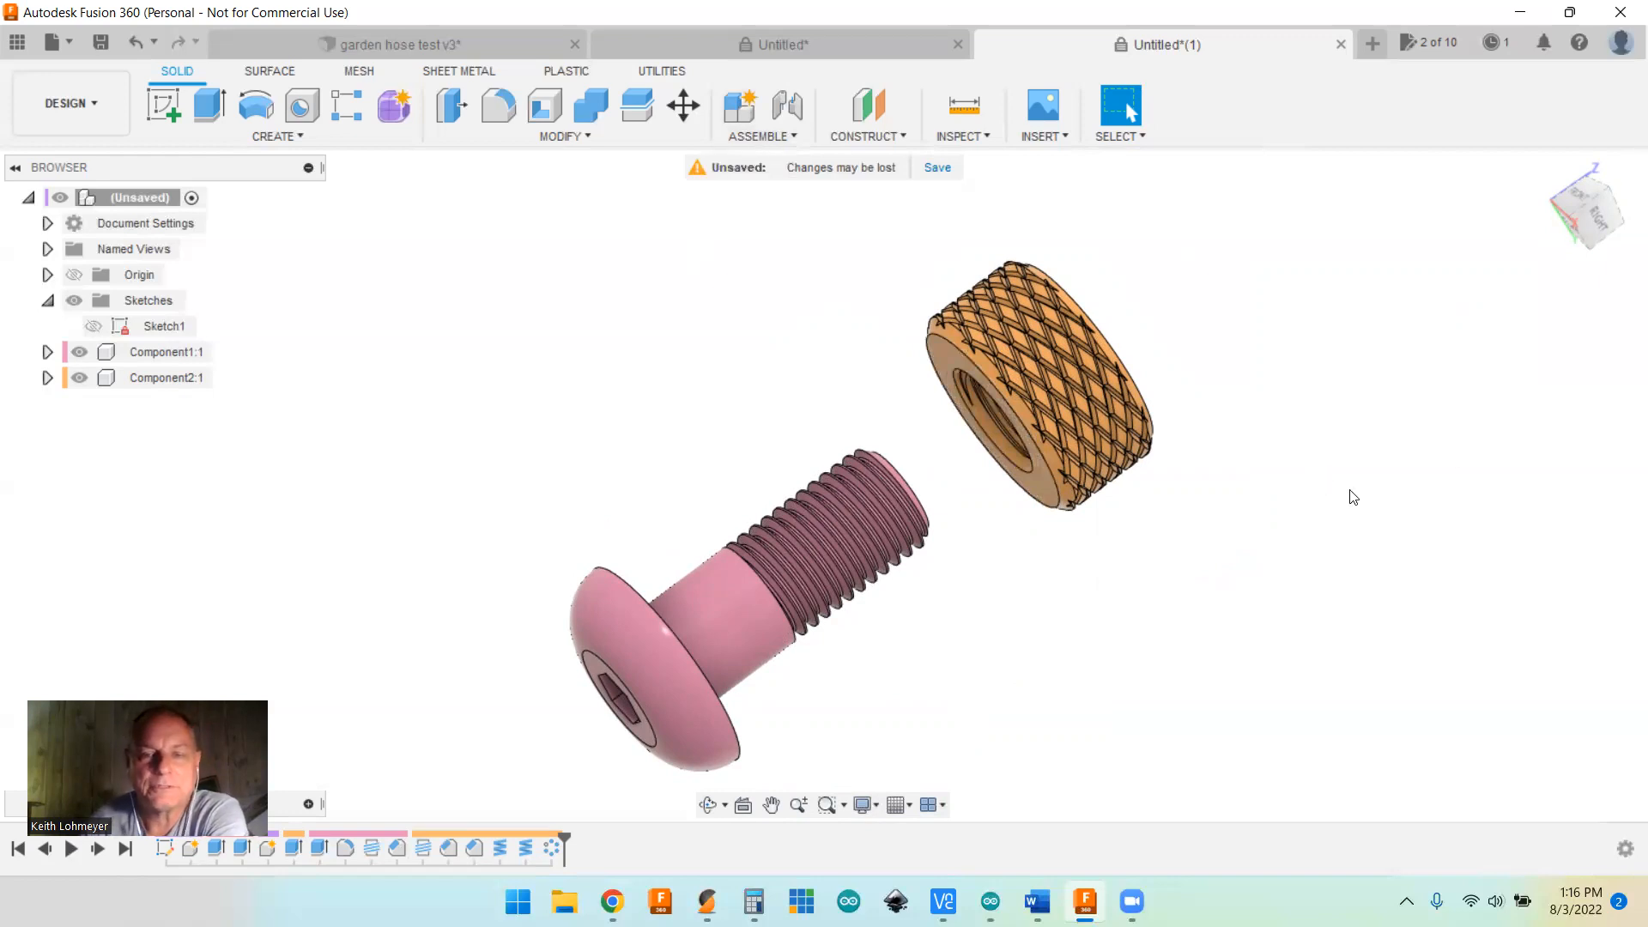
pyautogui.click(750, 137)
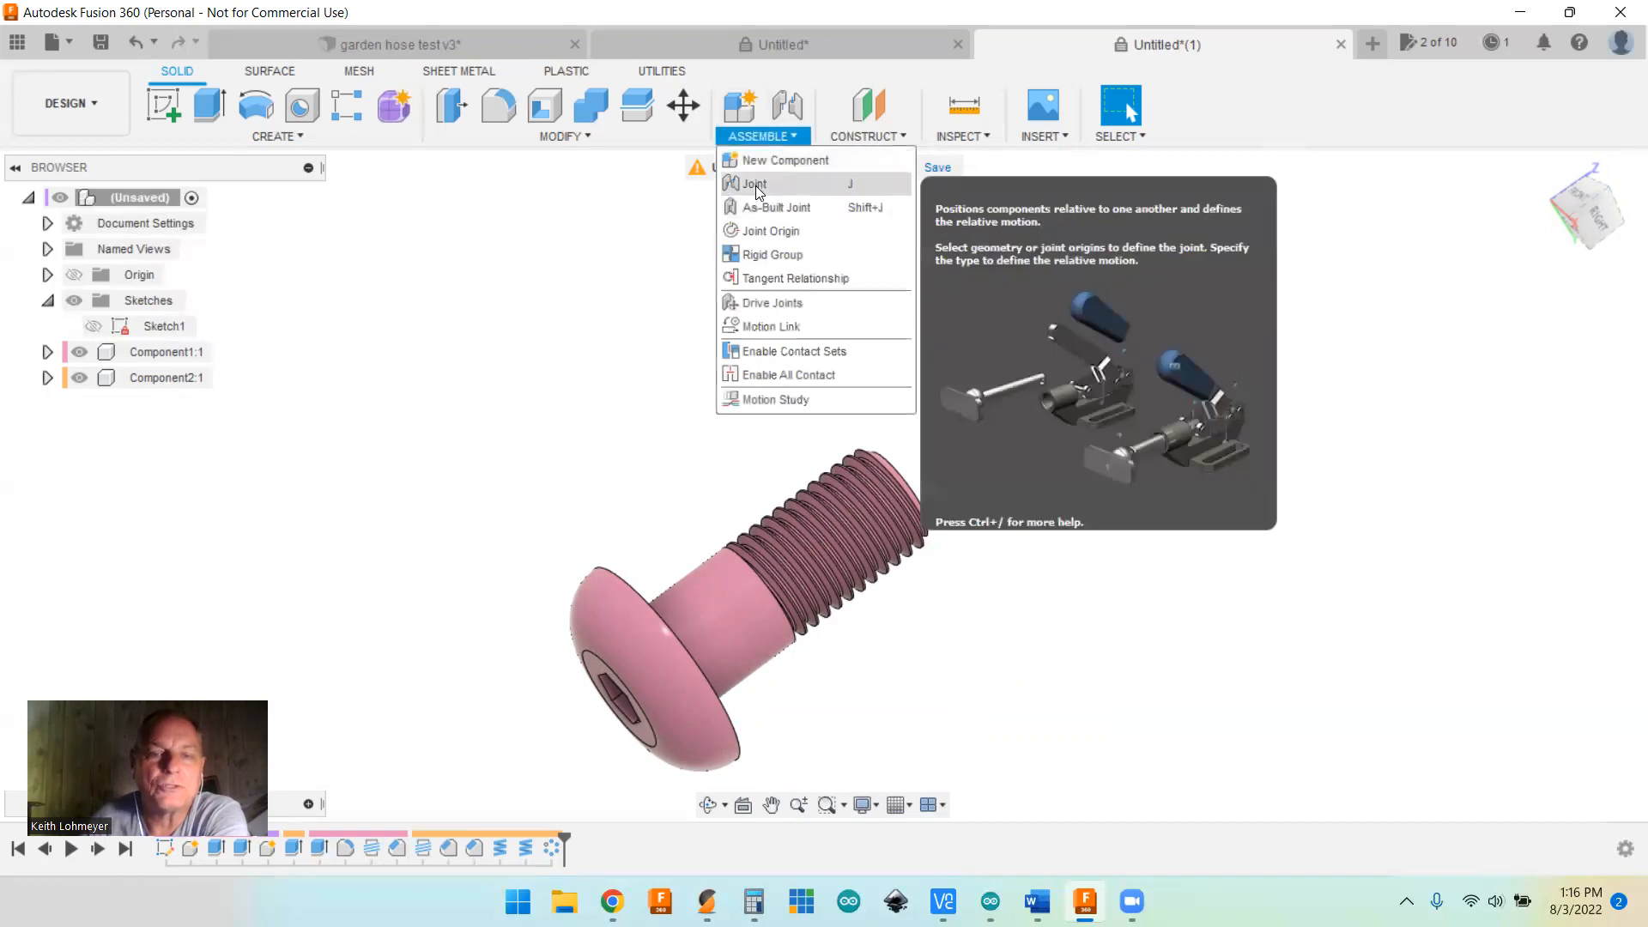
pyautogui.click(756, 185)
pyautogui.keyDown('shift'); pyautogui.moveTo(1225, 551); pyautogui.dragTo(1026, 571, button='middle'); pyautogui.keyUp('shift')
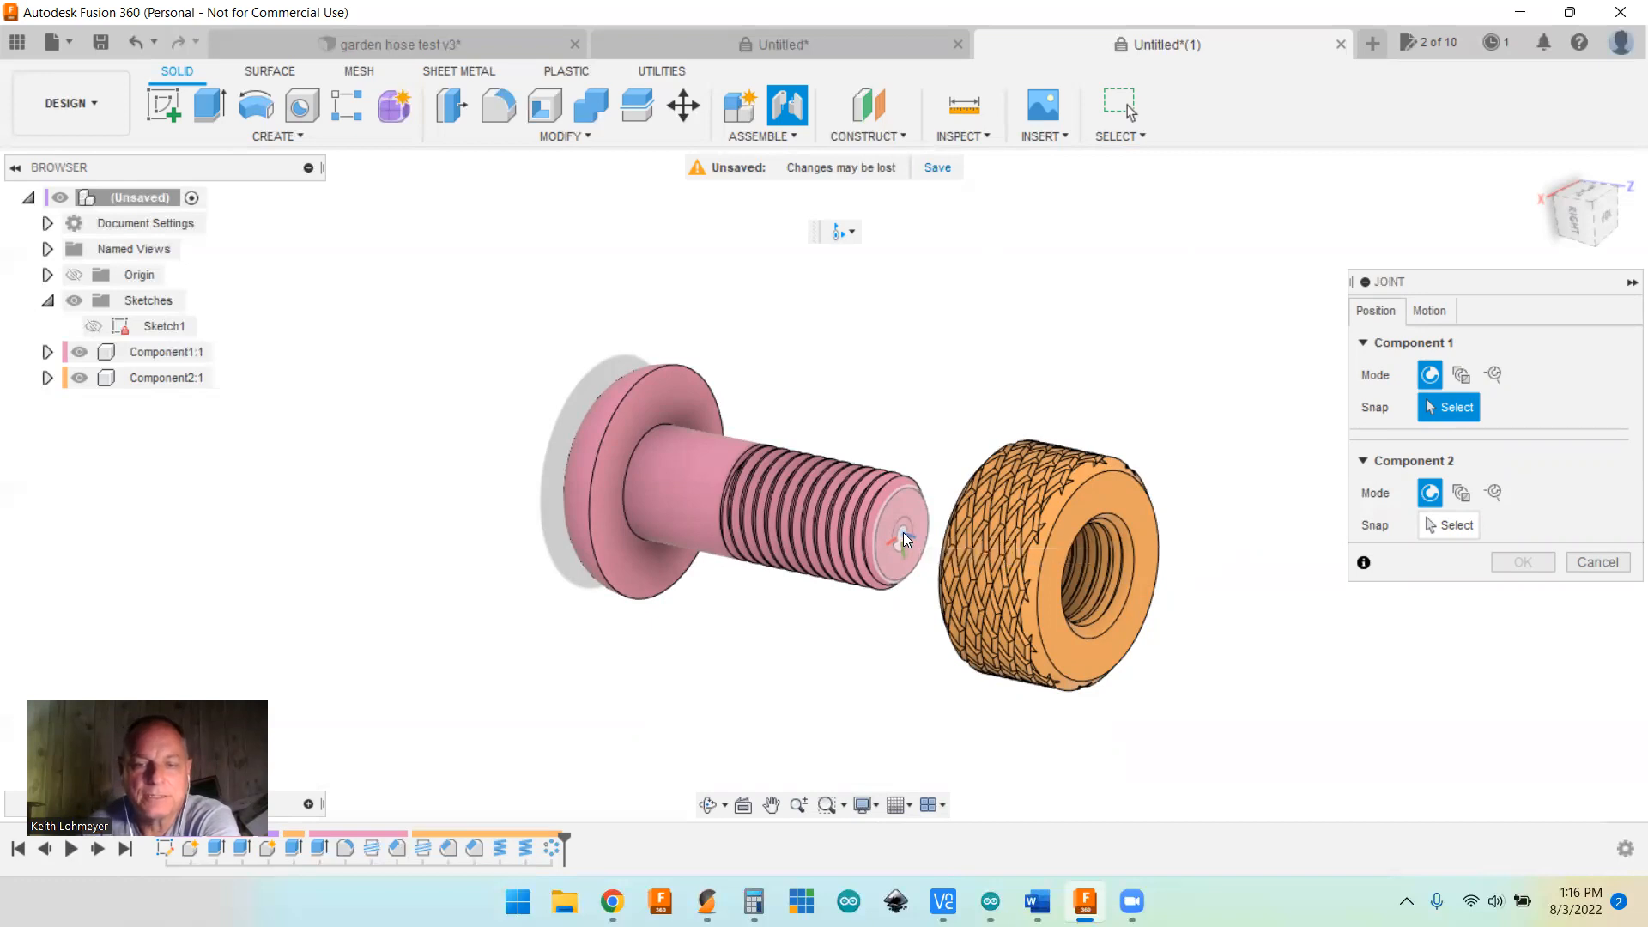
pyautogui.click(903, 533)
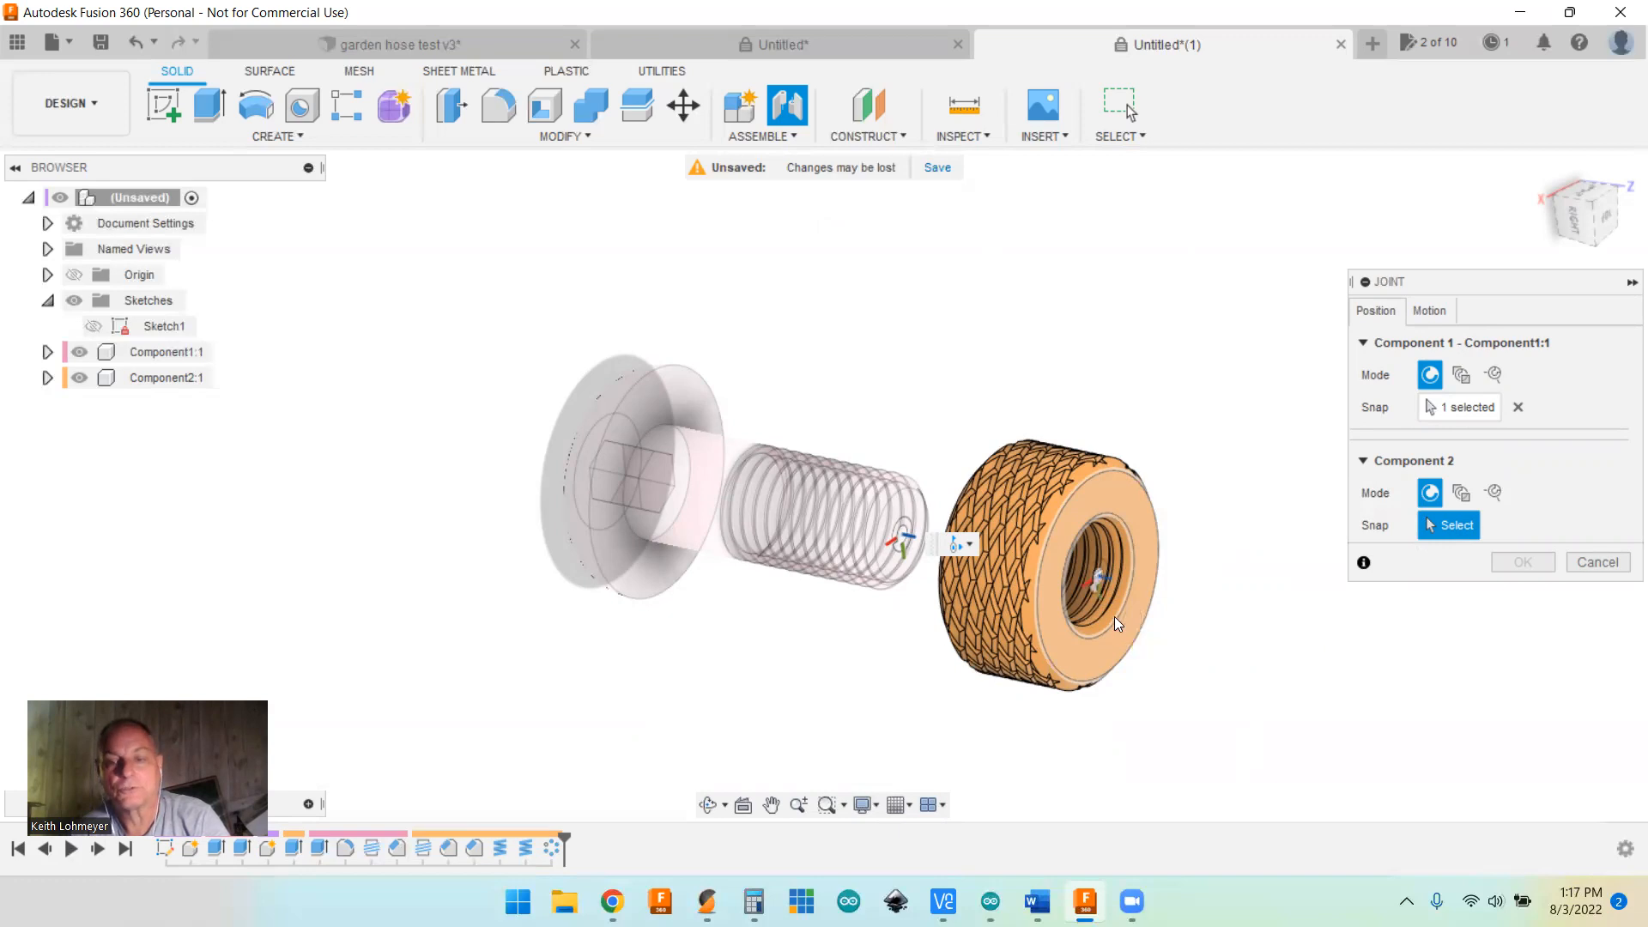
pyautogui.click(1100, 573)
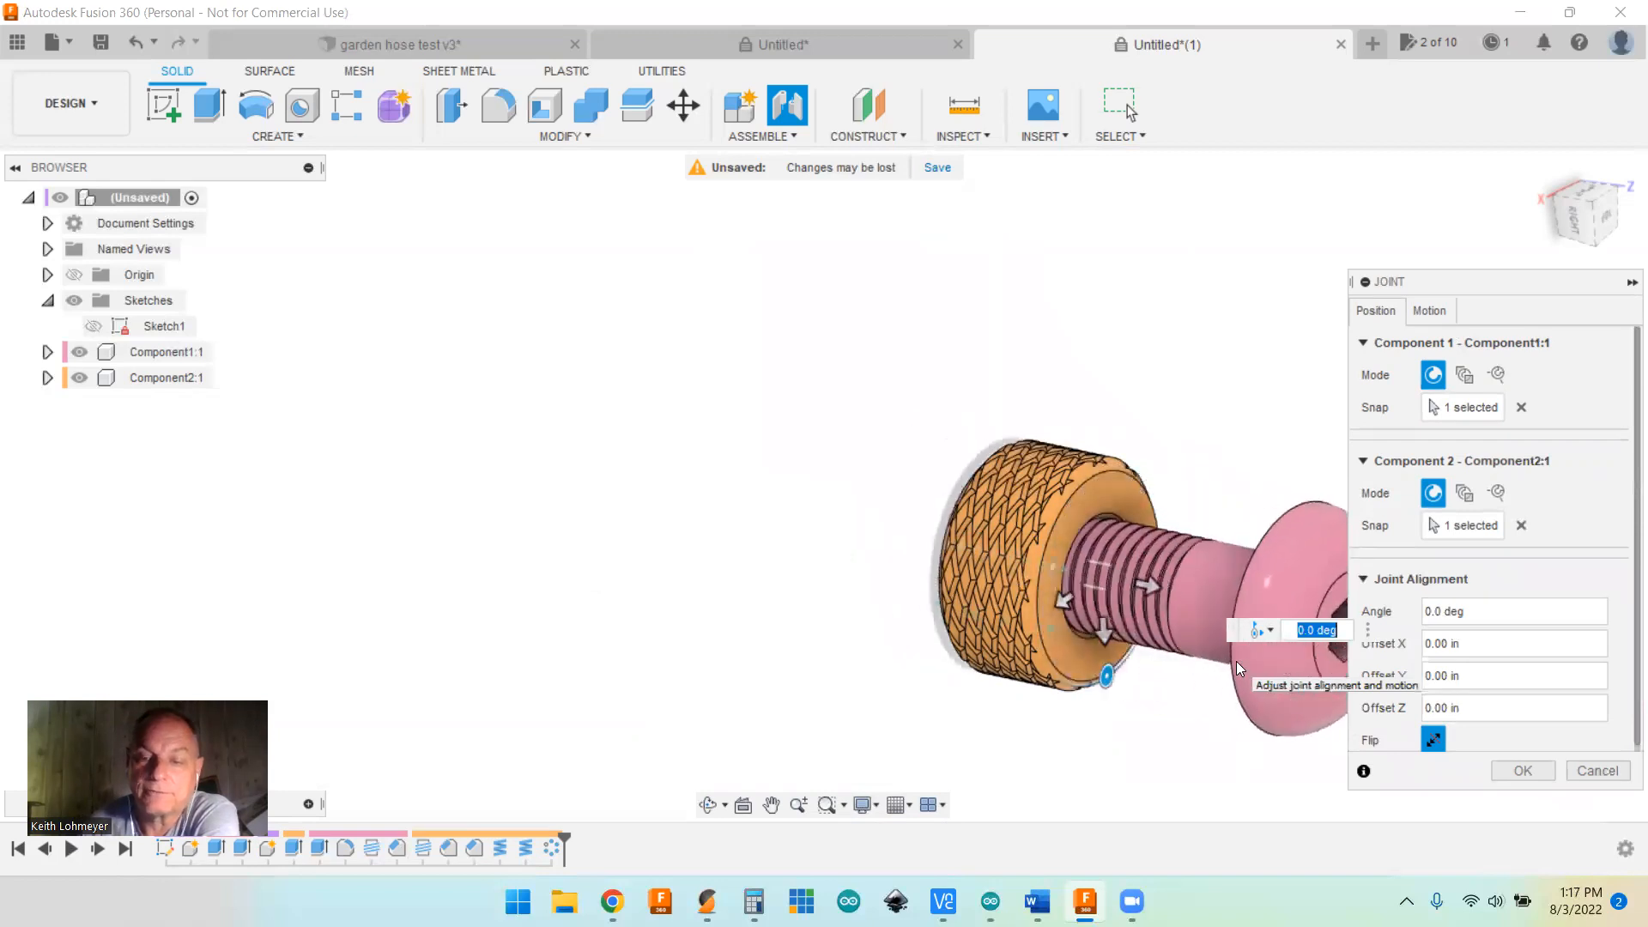
# Step: Flip the joint so the bolt passes through the nut and create it with cylindrical motion about the Z axis
pyautogui.click(1435, 739)
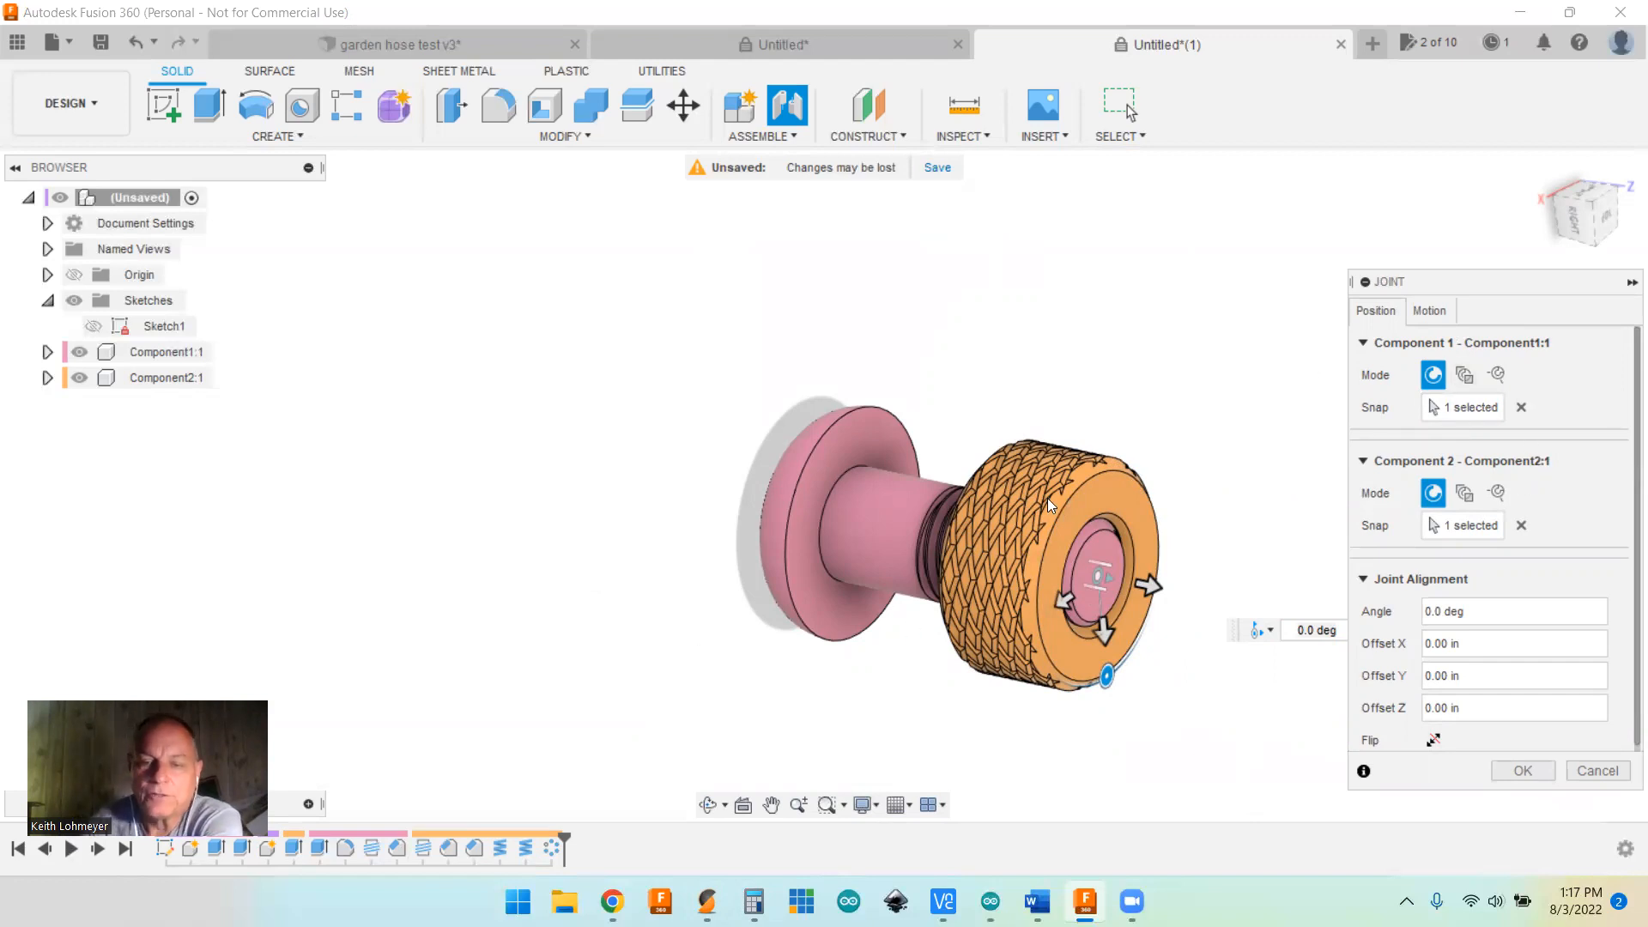
pyautogui.click(1432, 311)
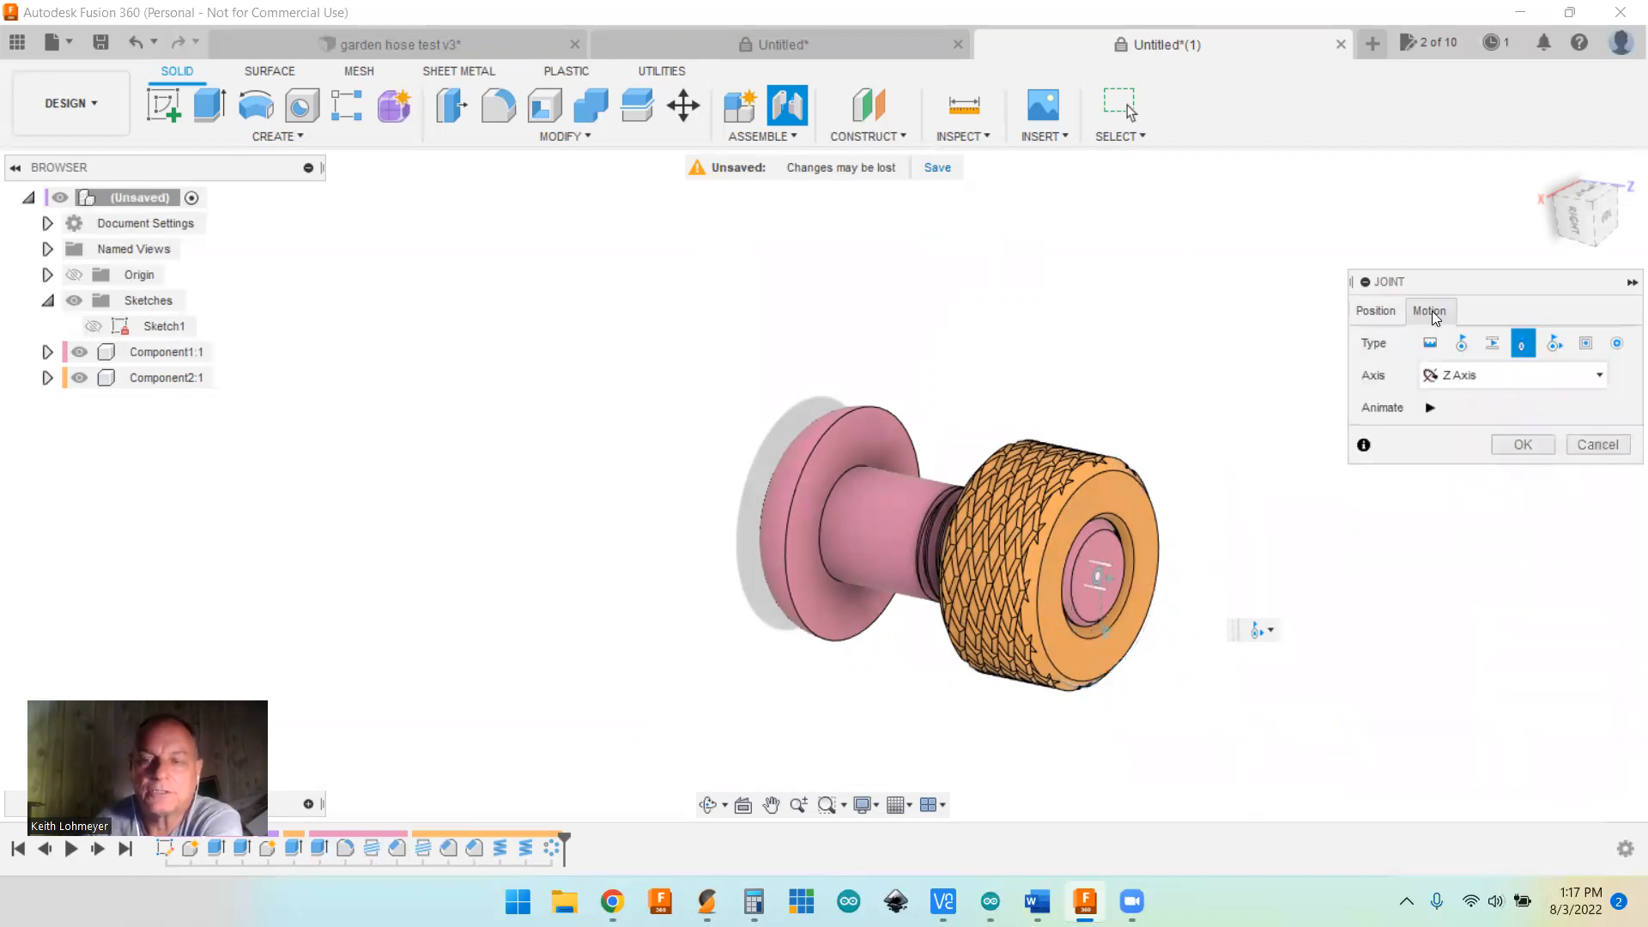
pyautogui.click(1519, 341)
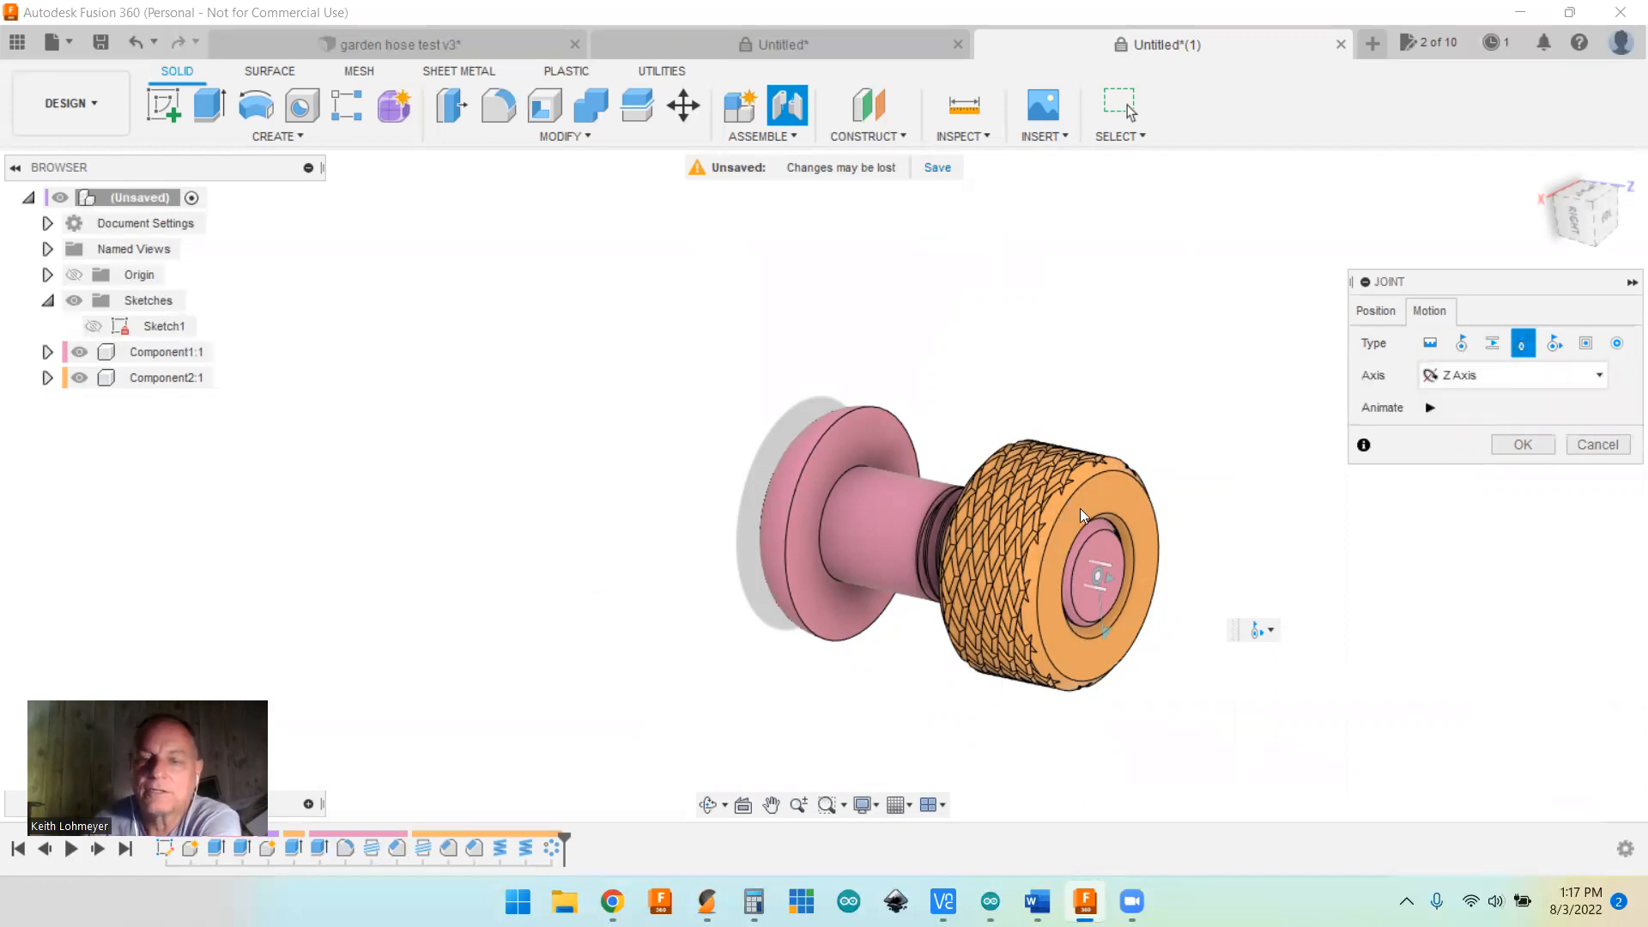
pyautogui.click(1521, 443)
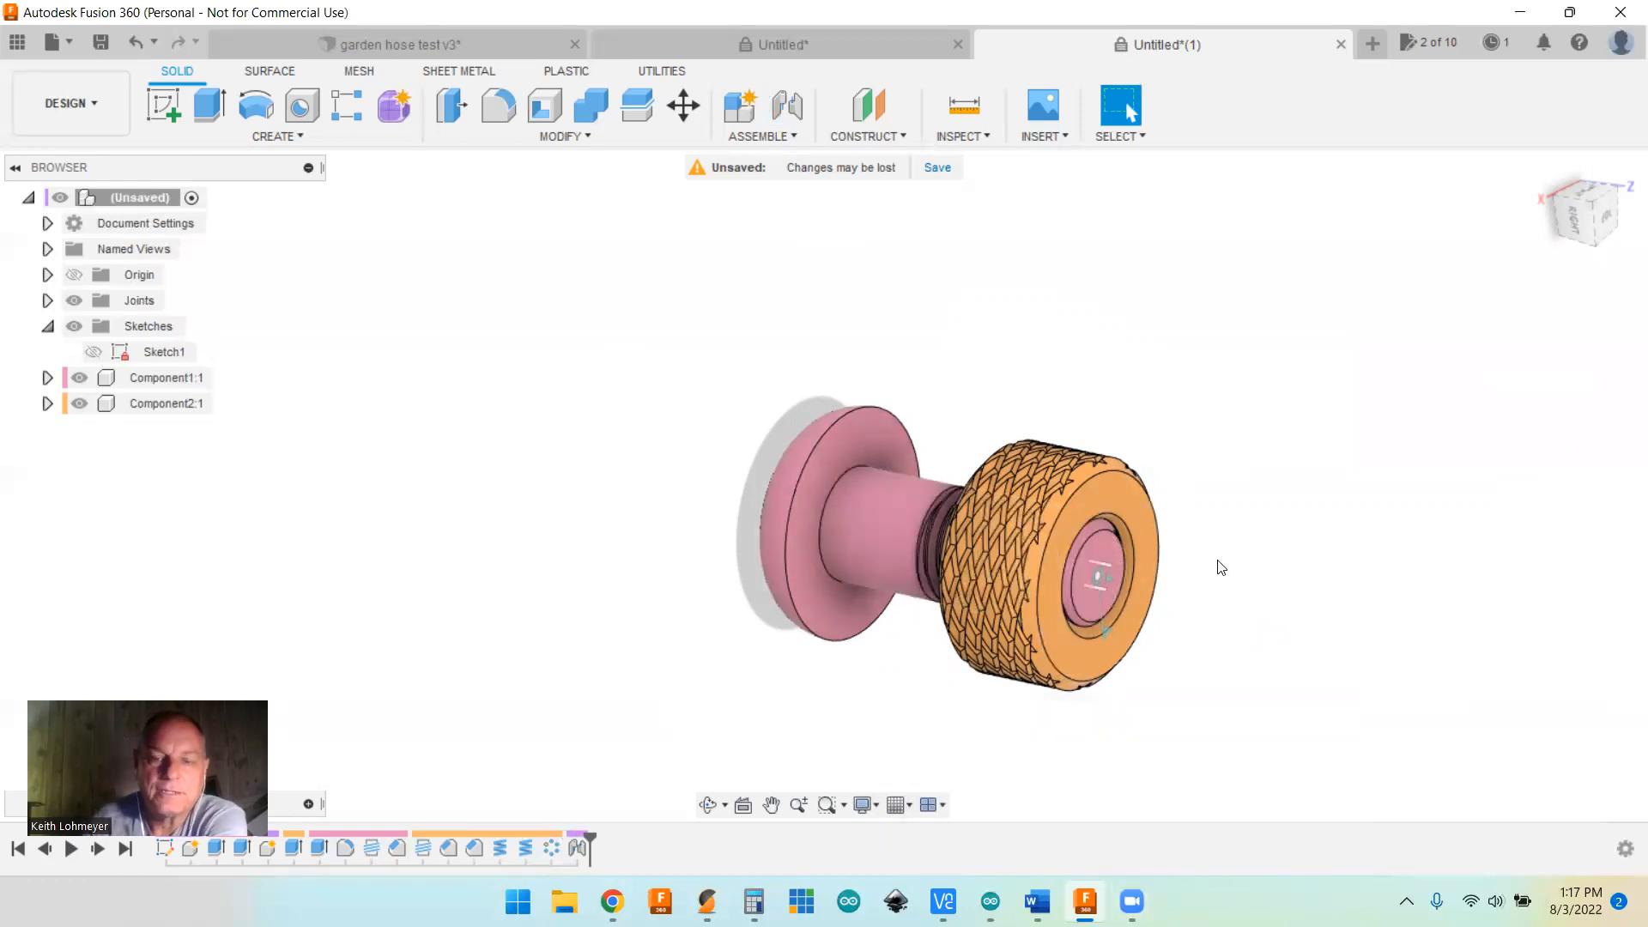
# Step: Ground the bolt component, Component1, capturing the current component positions
pyautogui.moveTo(1020, 486); pyautogui.dragTo(968, 461, button='middle')
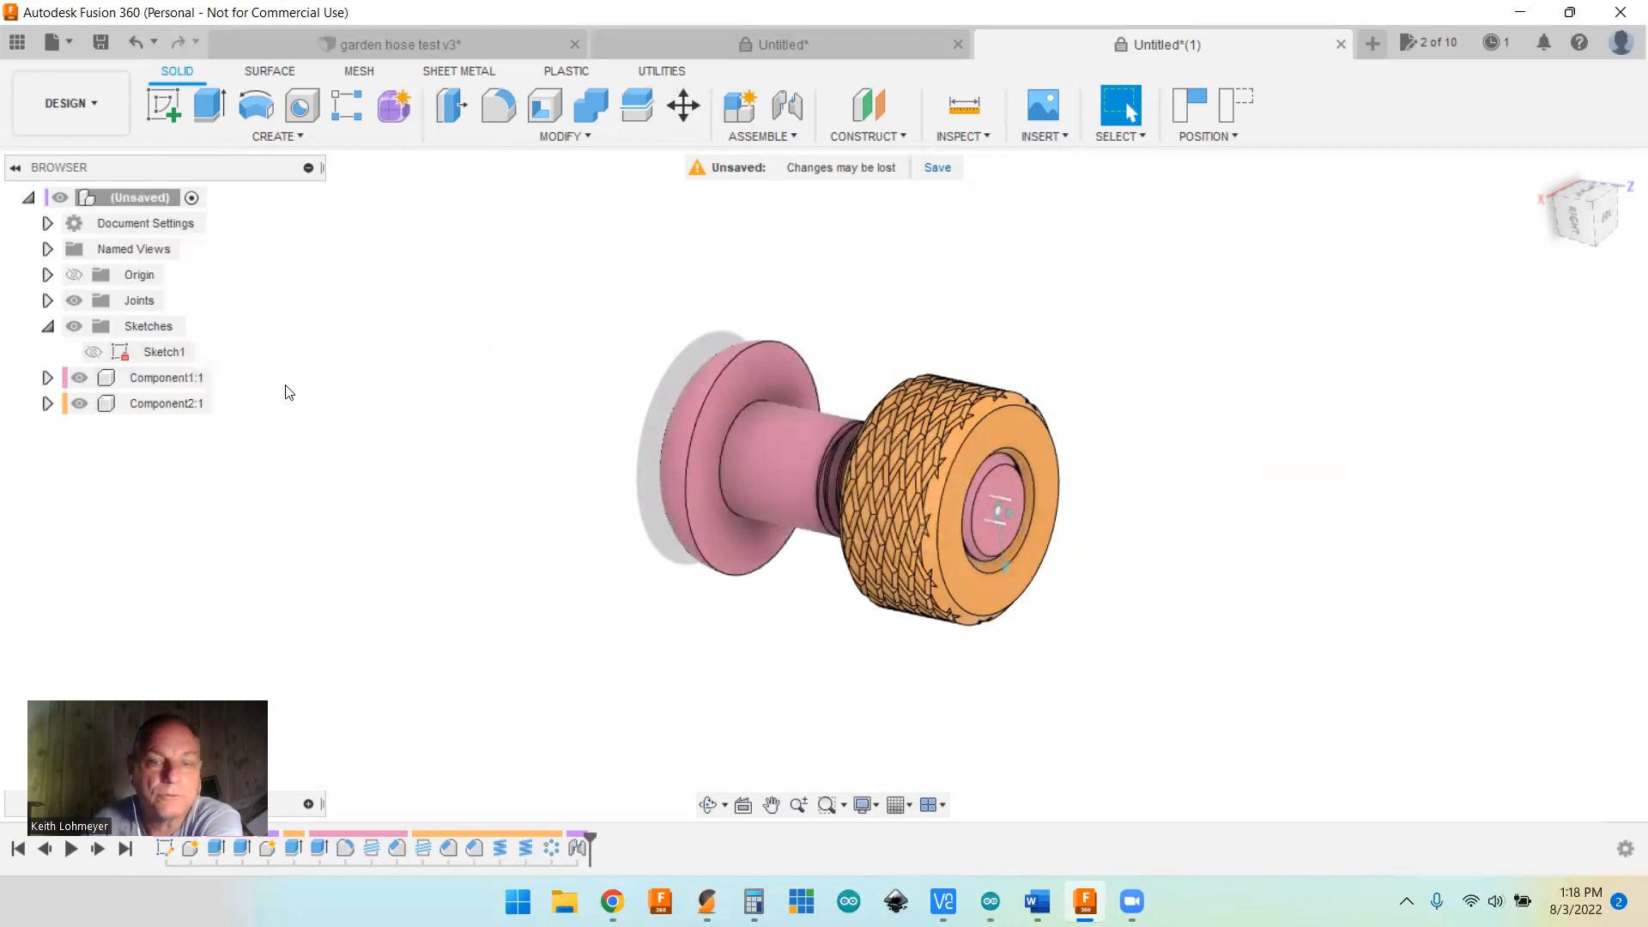
pyautogui.rightClick(162, 380)
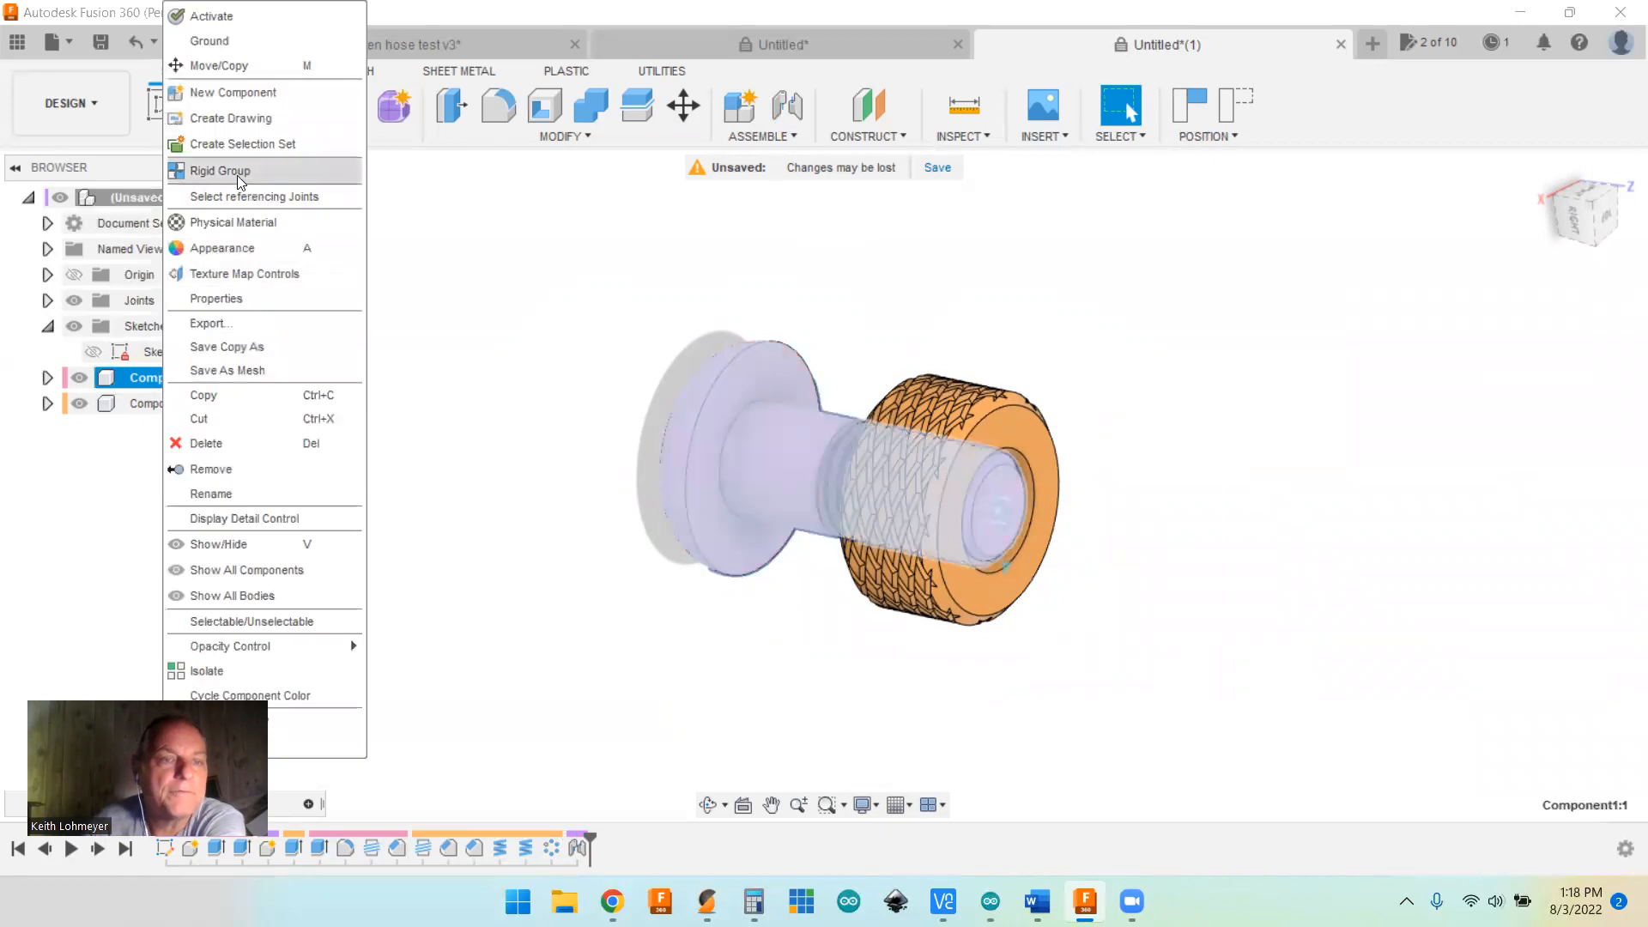
pyautogui.click(223, 41)
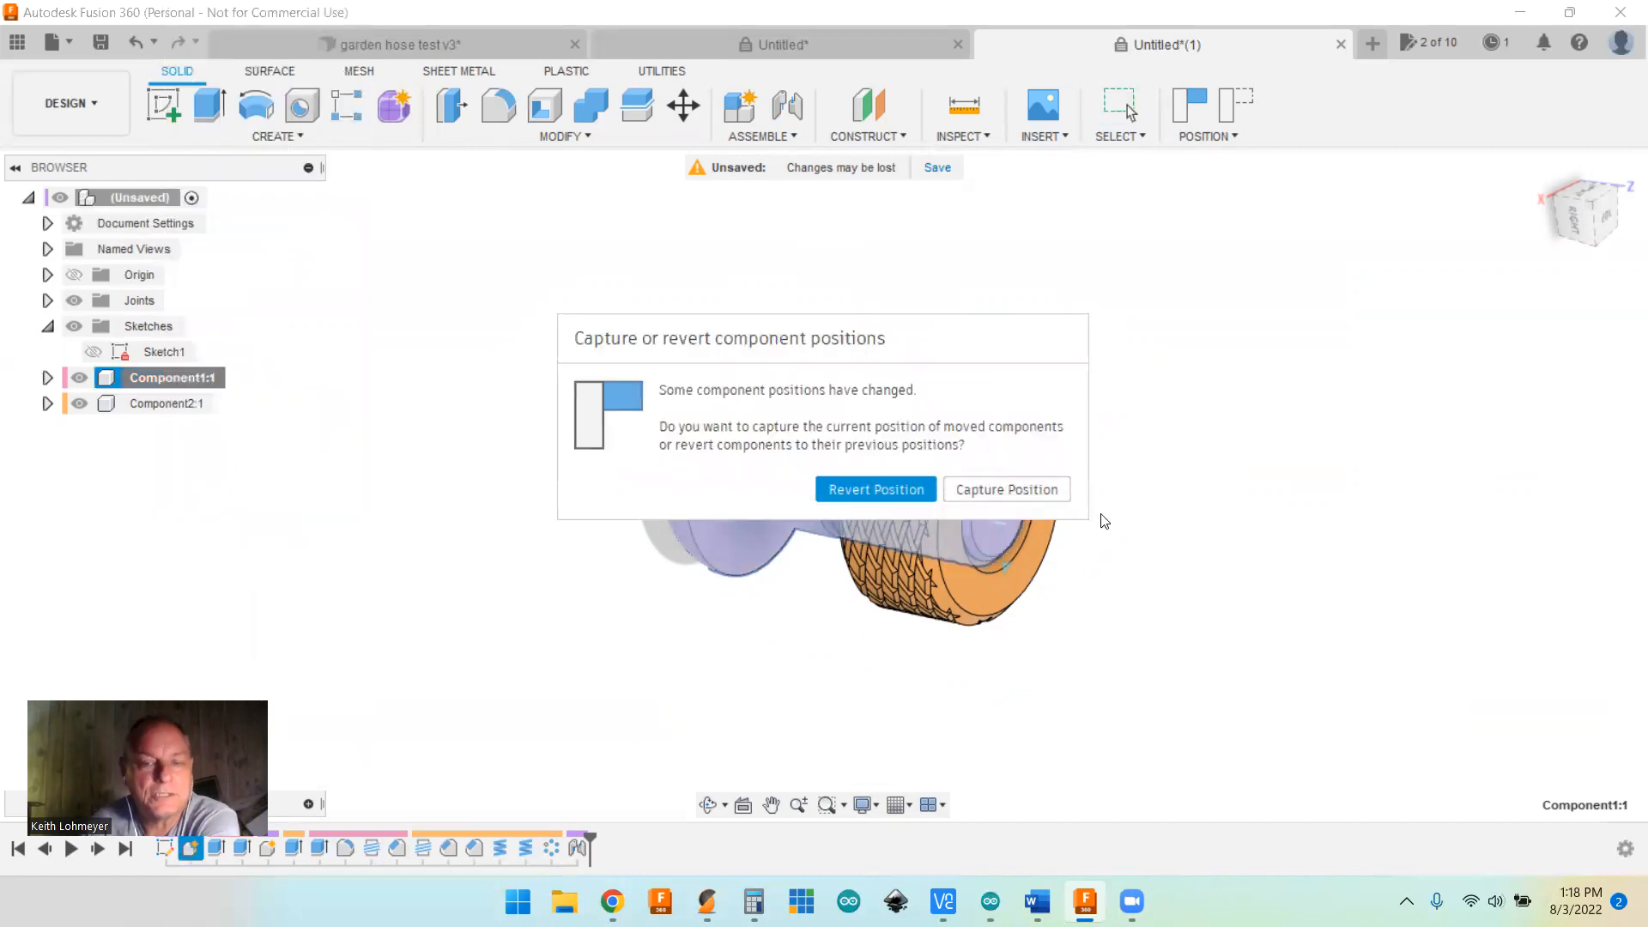
pyautogui.click(1023, 489)
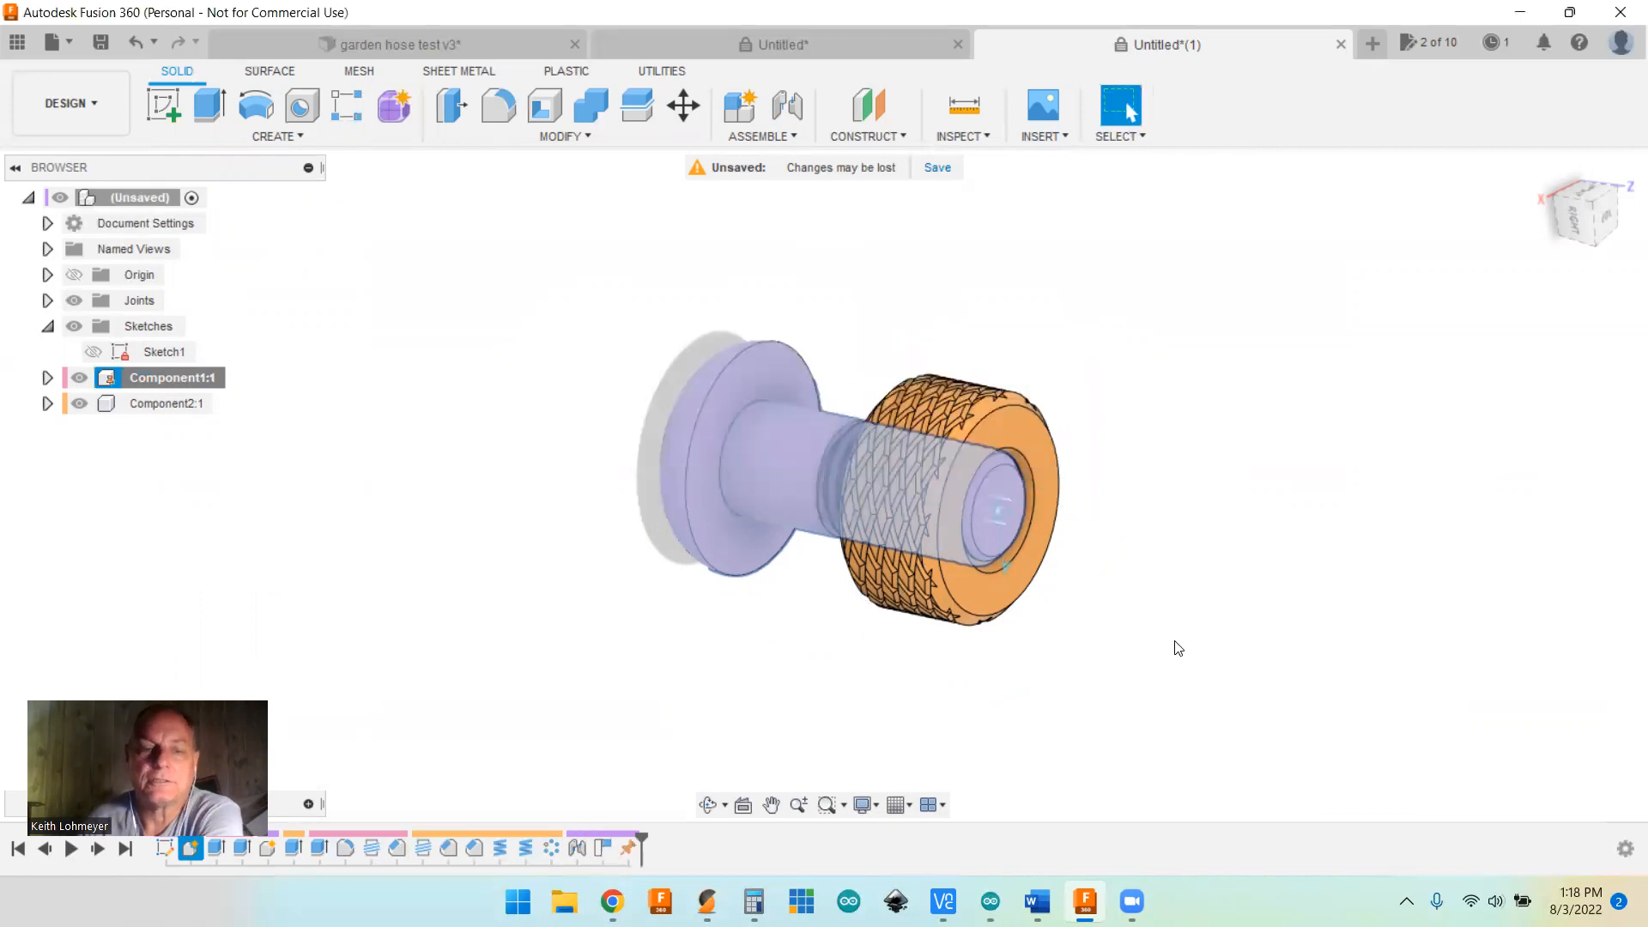
pyautogui.click(431, 426)
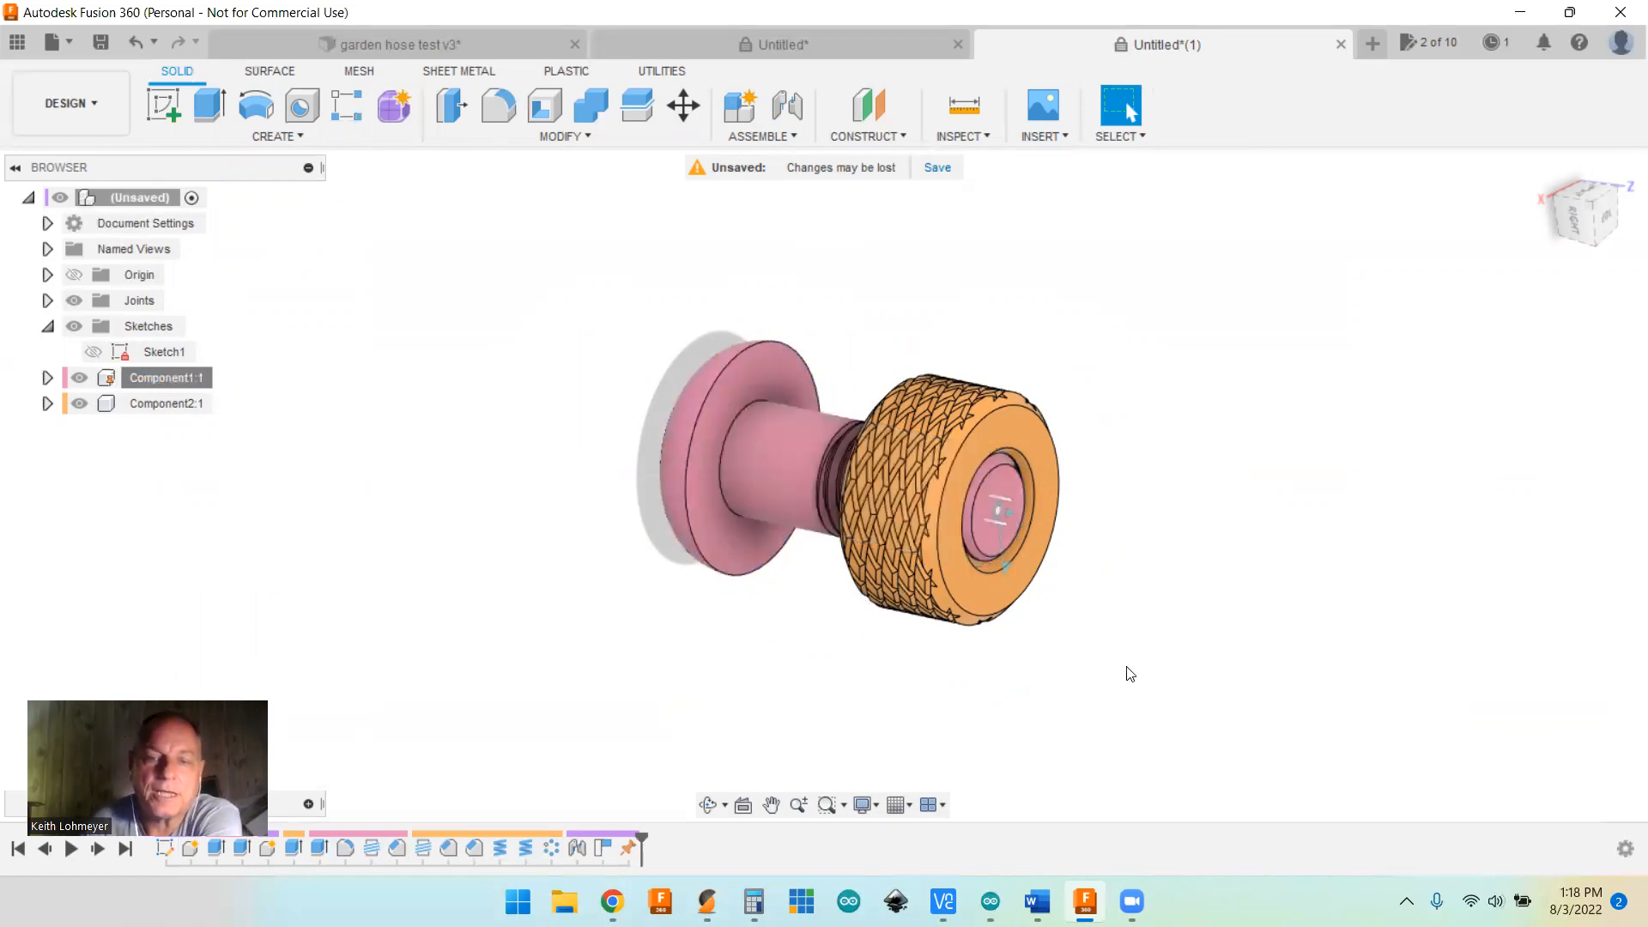
# Step: Slide the nut along the joint axis past the bolt's threaded end and rotate it slightly to test the motion
pyautogui.moveTo(923, 462); pyautogui.dragTo(1162, 709)
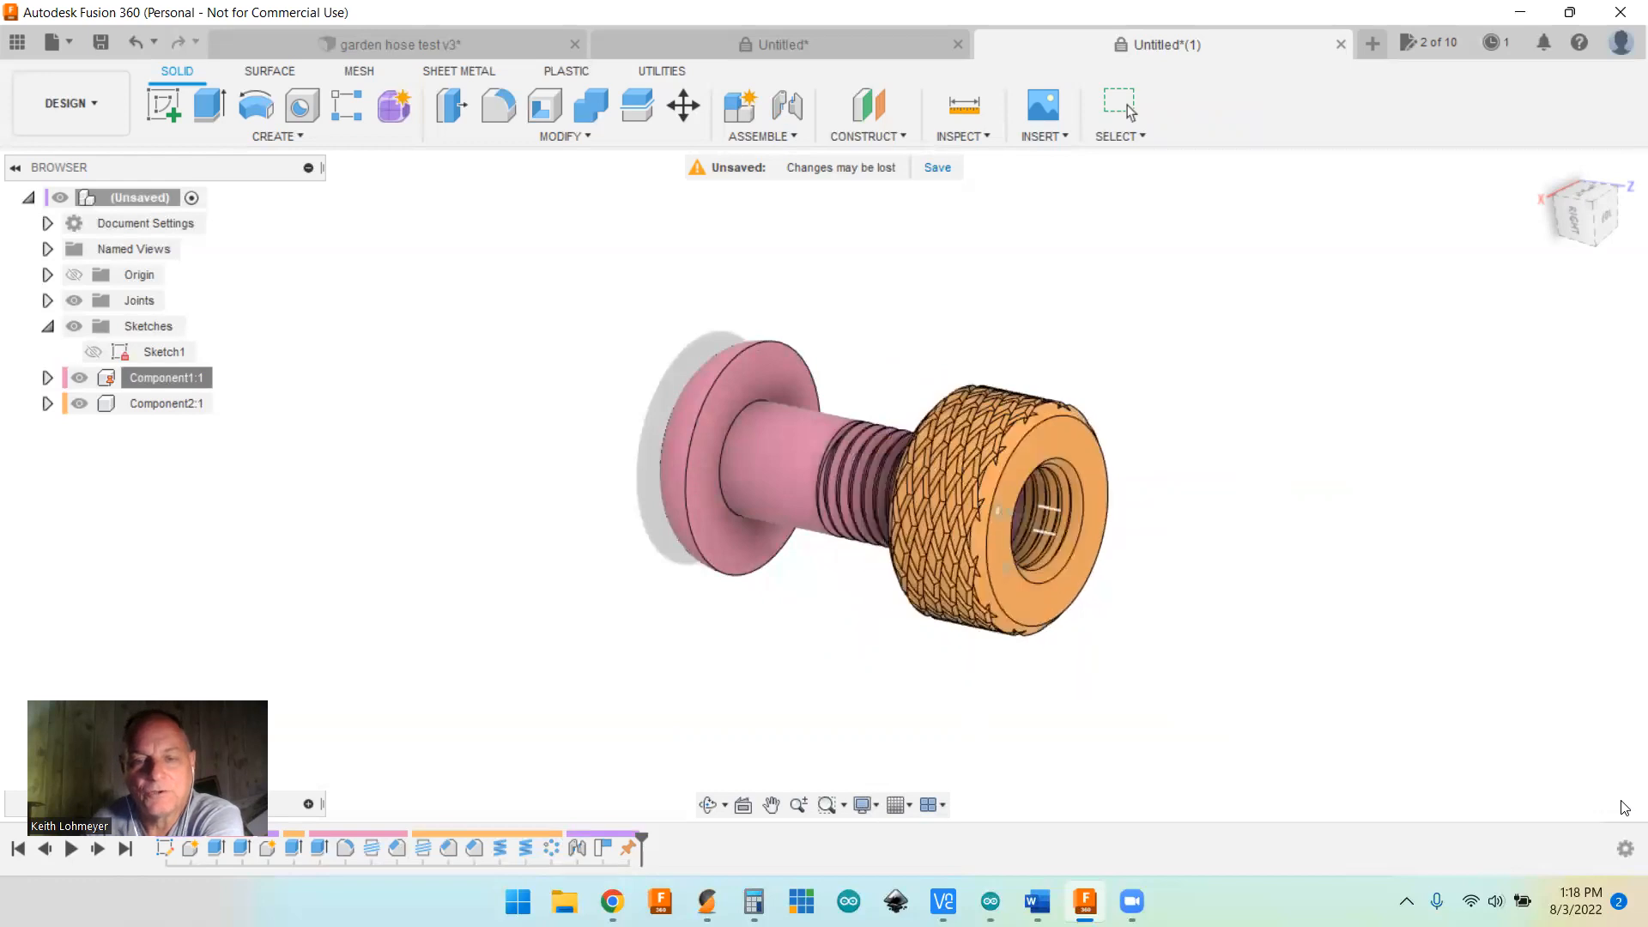
pyautogui.press('Escape')
pyautogui.moveTo(1141, 699); pyautogui.dragTo(1391, 746)
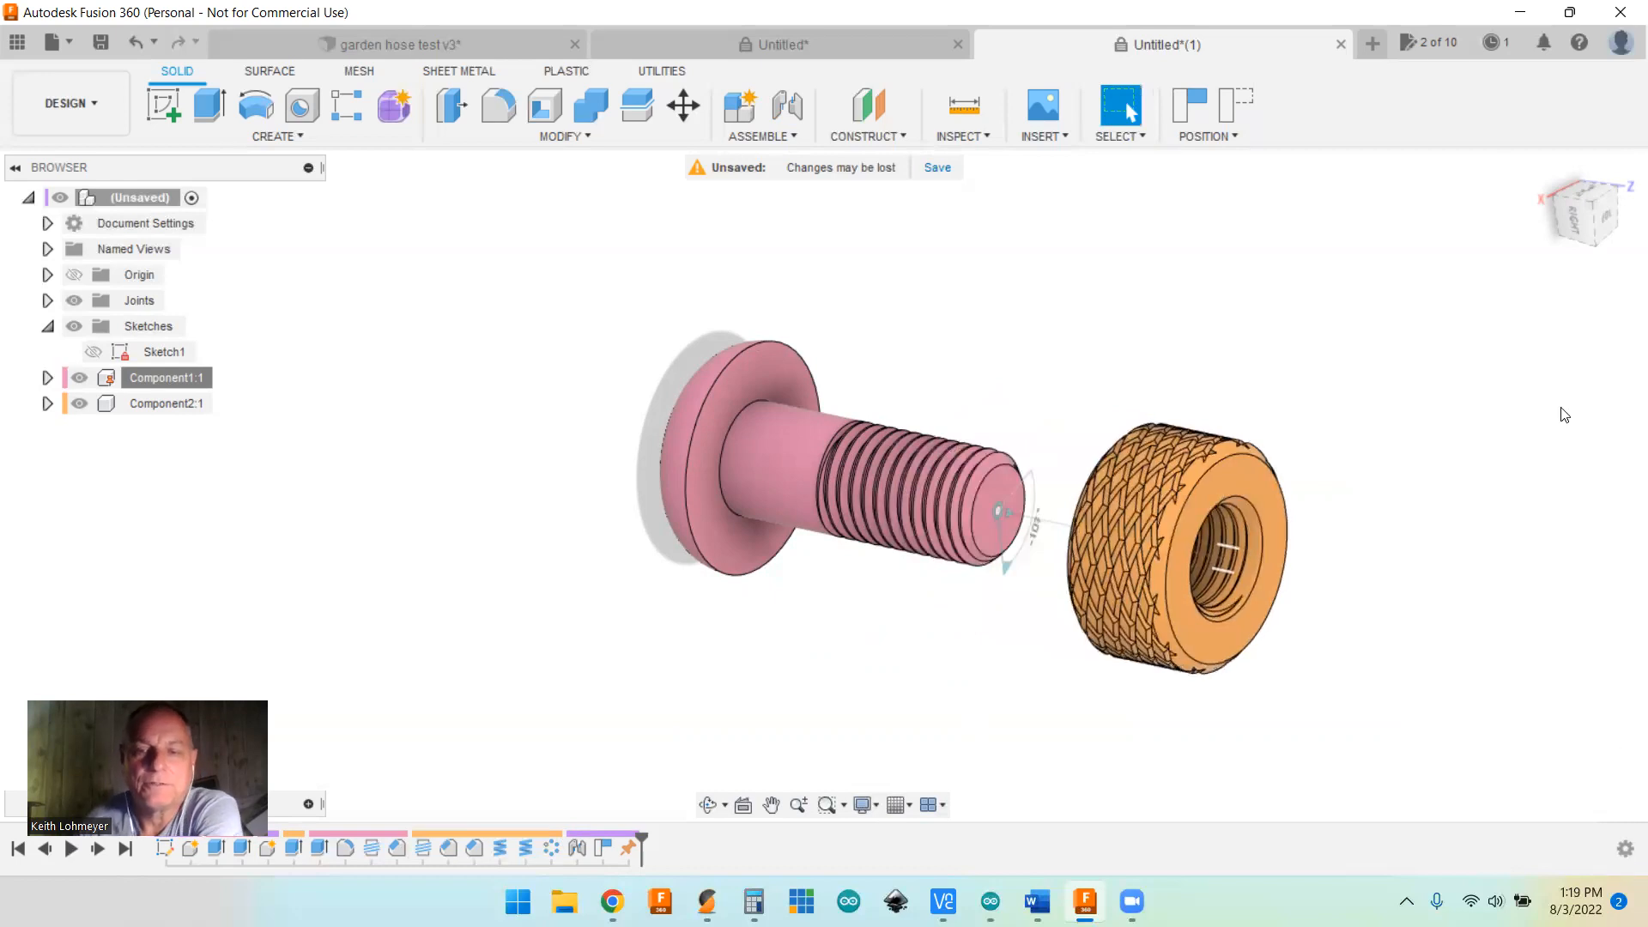
pyautogui.click(760, 135)
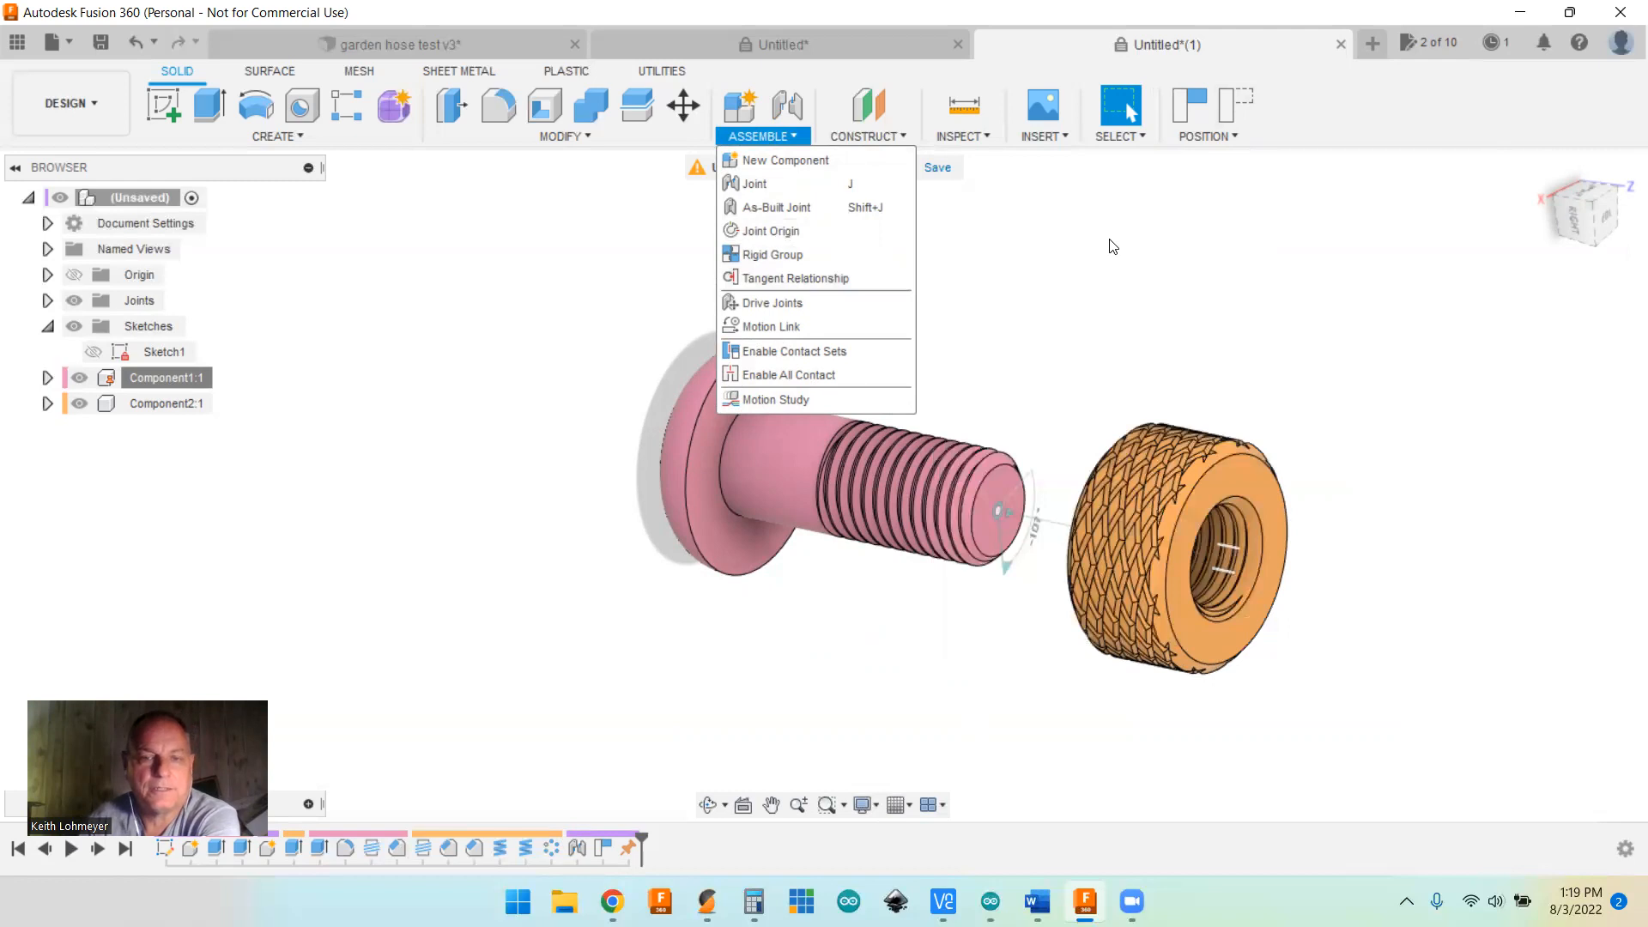
pyautogui.click(1131, 320)
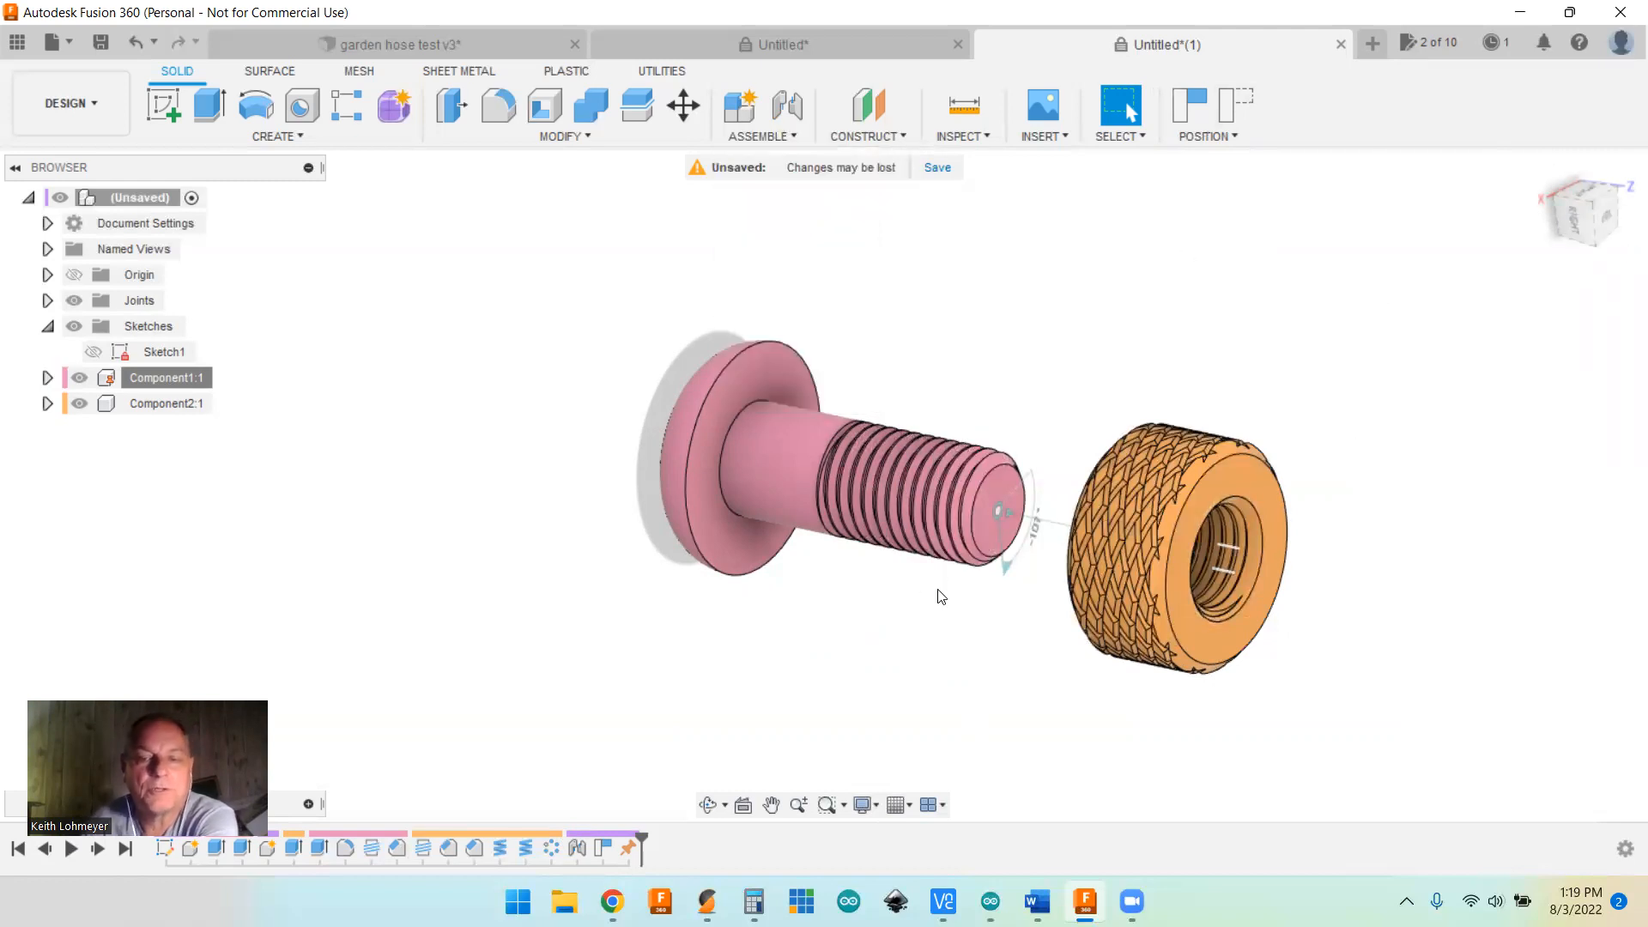
pyautogui.click(1144, 527)
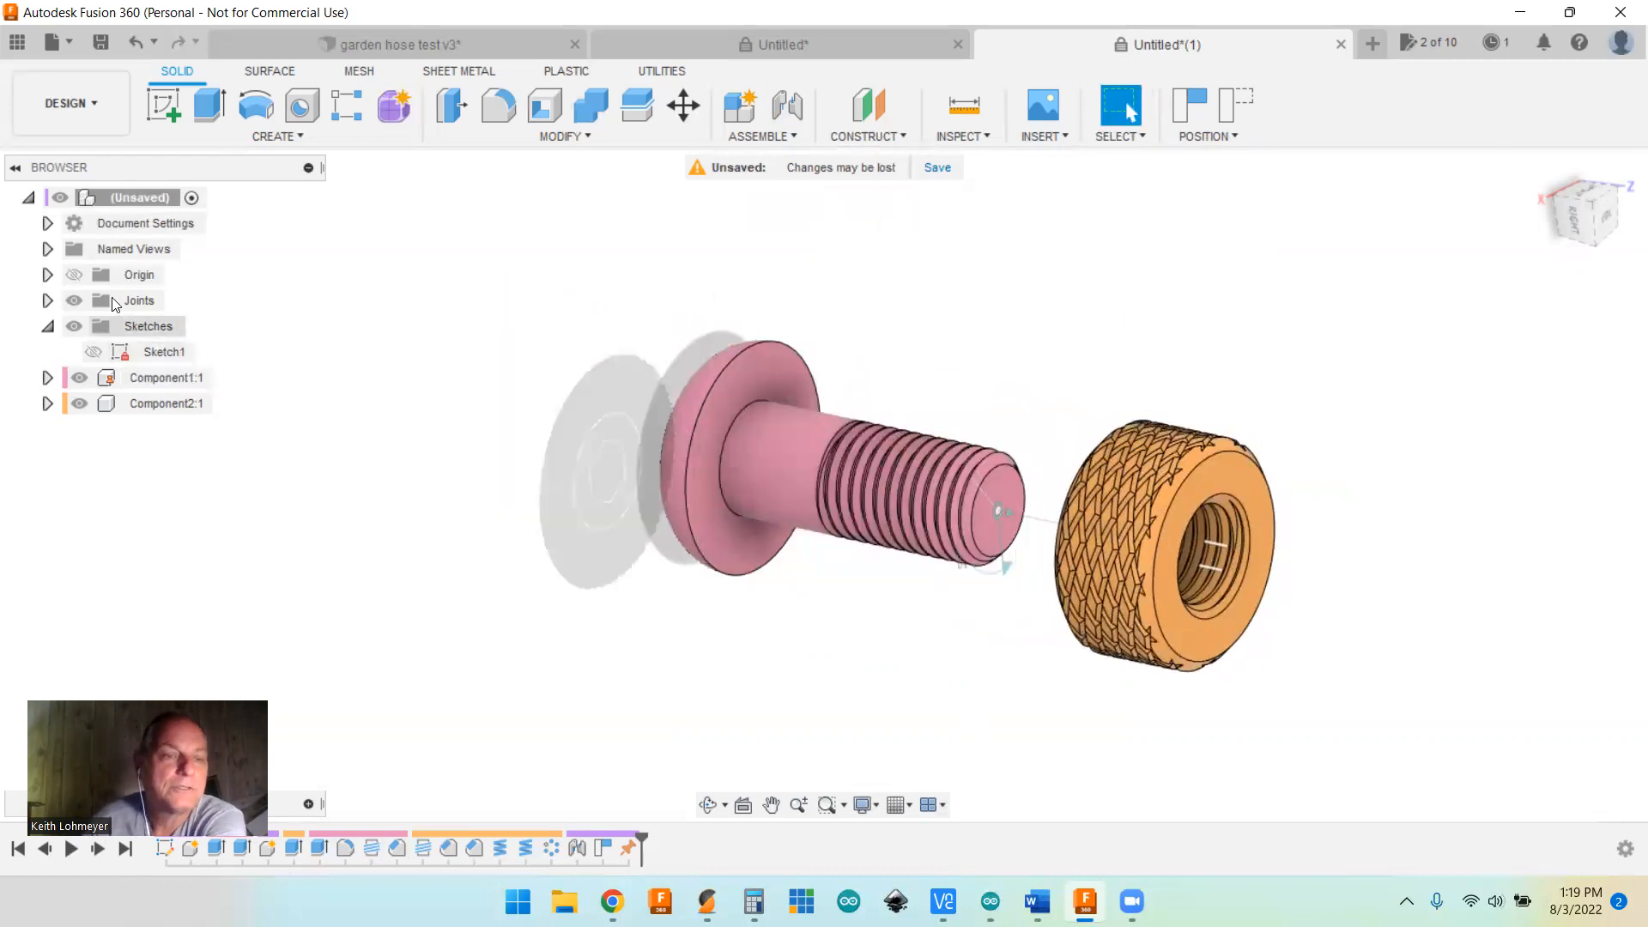
# Step: Edit the cylindrical joint's limits for Slide motion and enable a minimum of 0 in
pyautogui.click(48, 302)
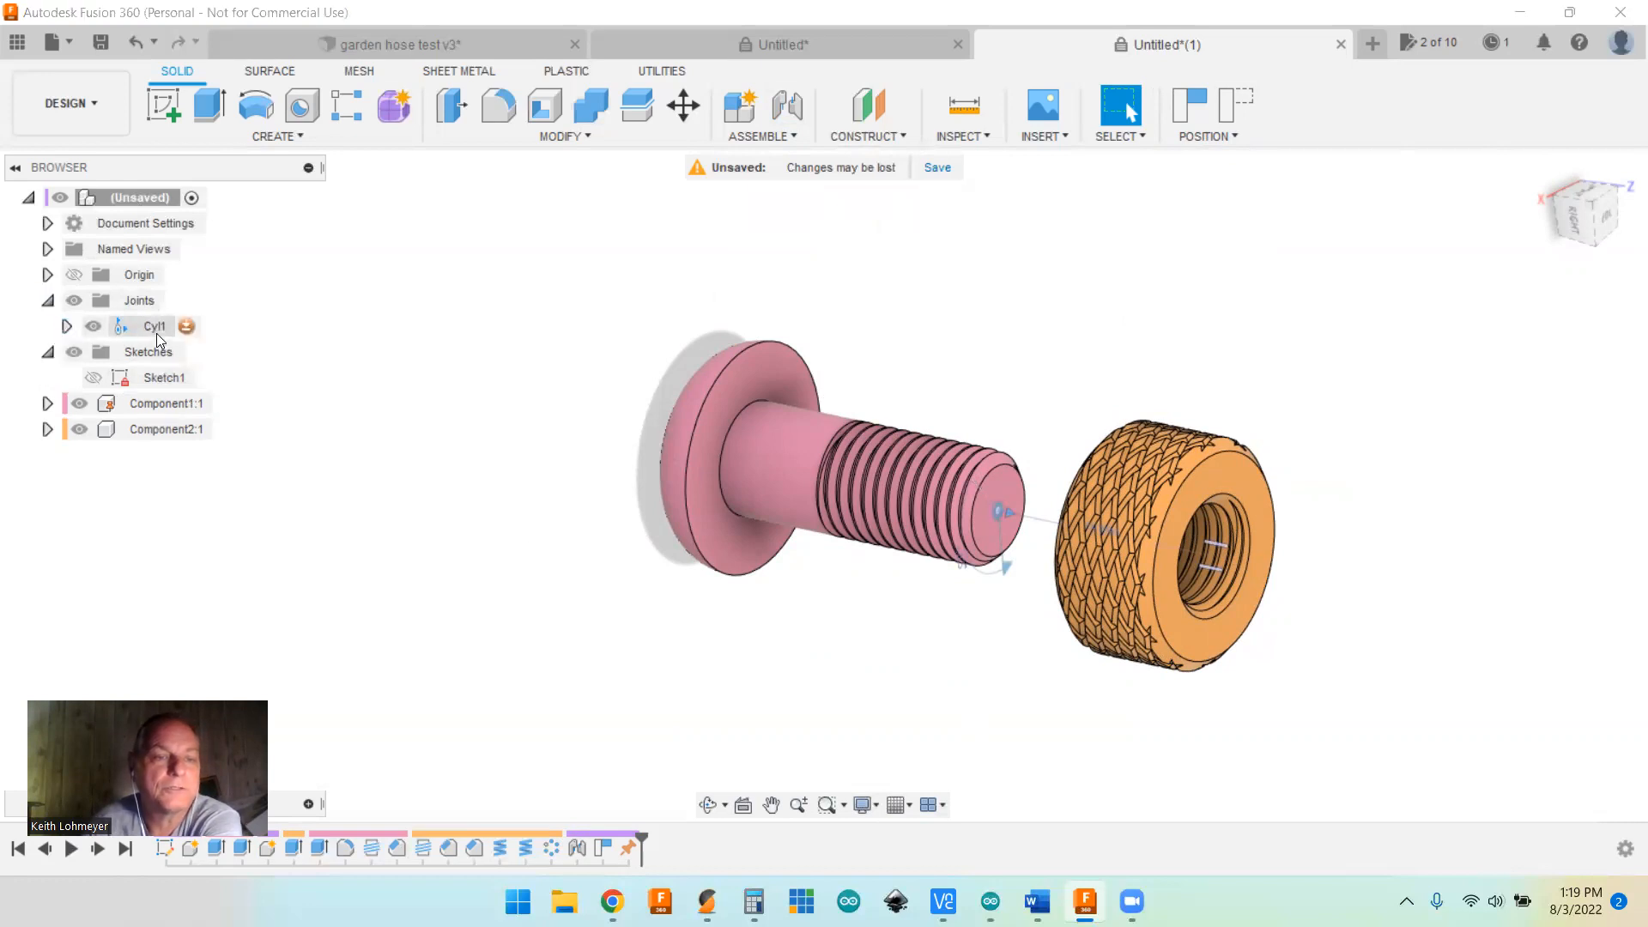
pyautogui.click(186, 325)
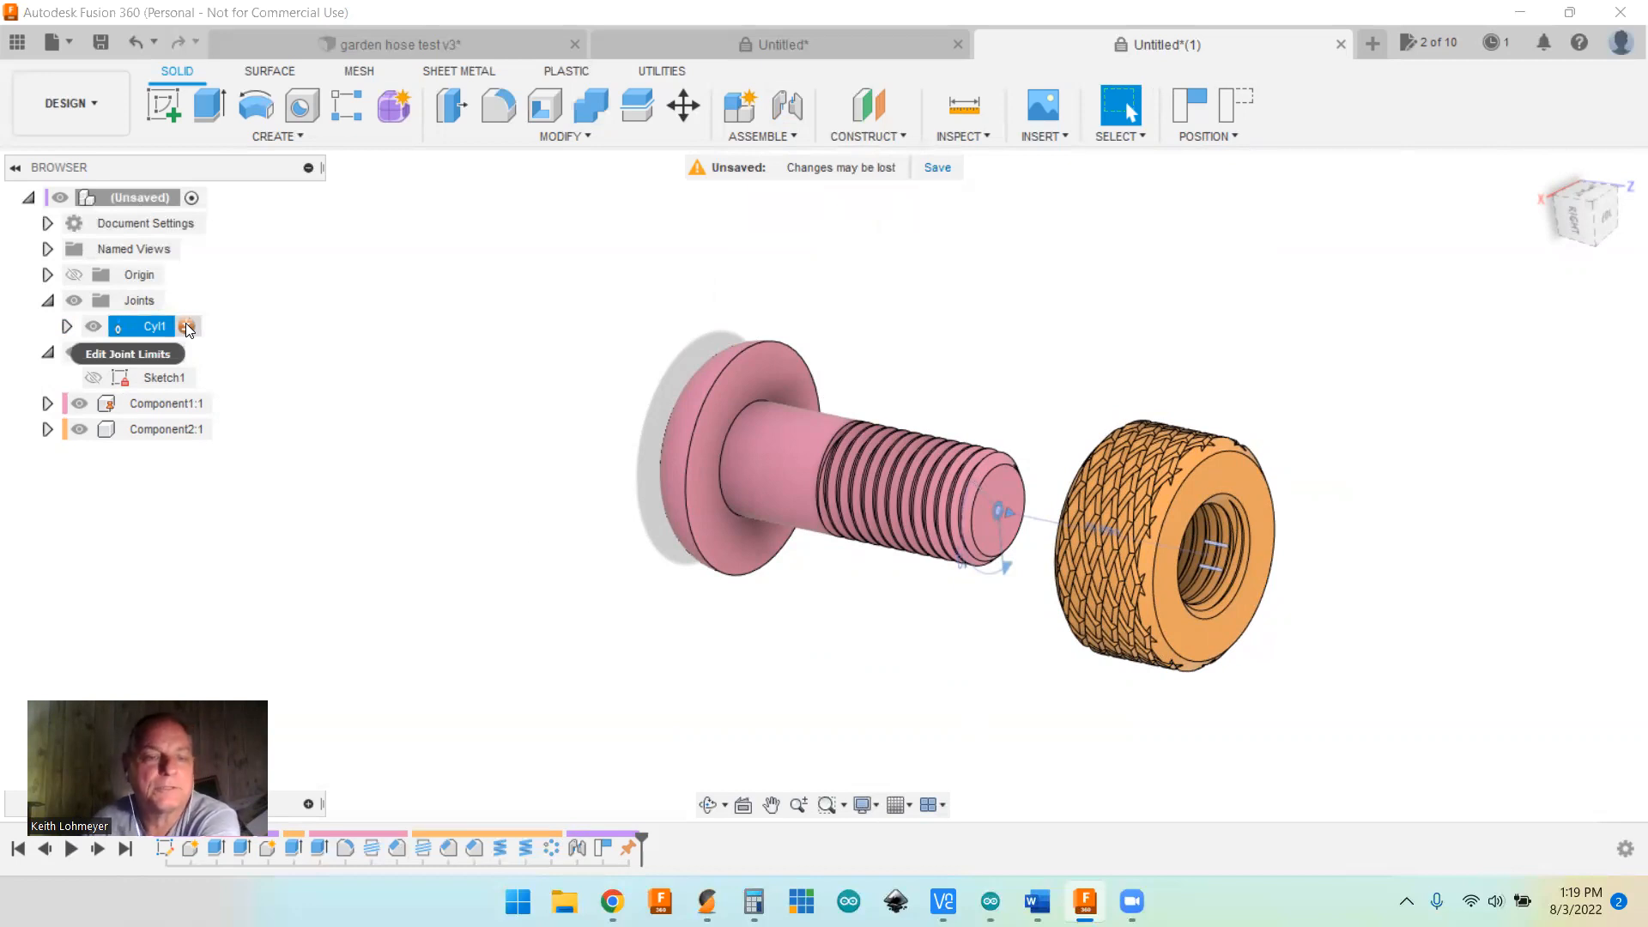
pyautogui.click(187, 327)
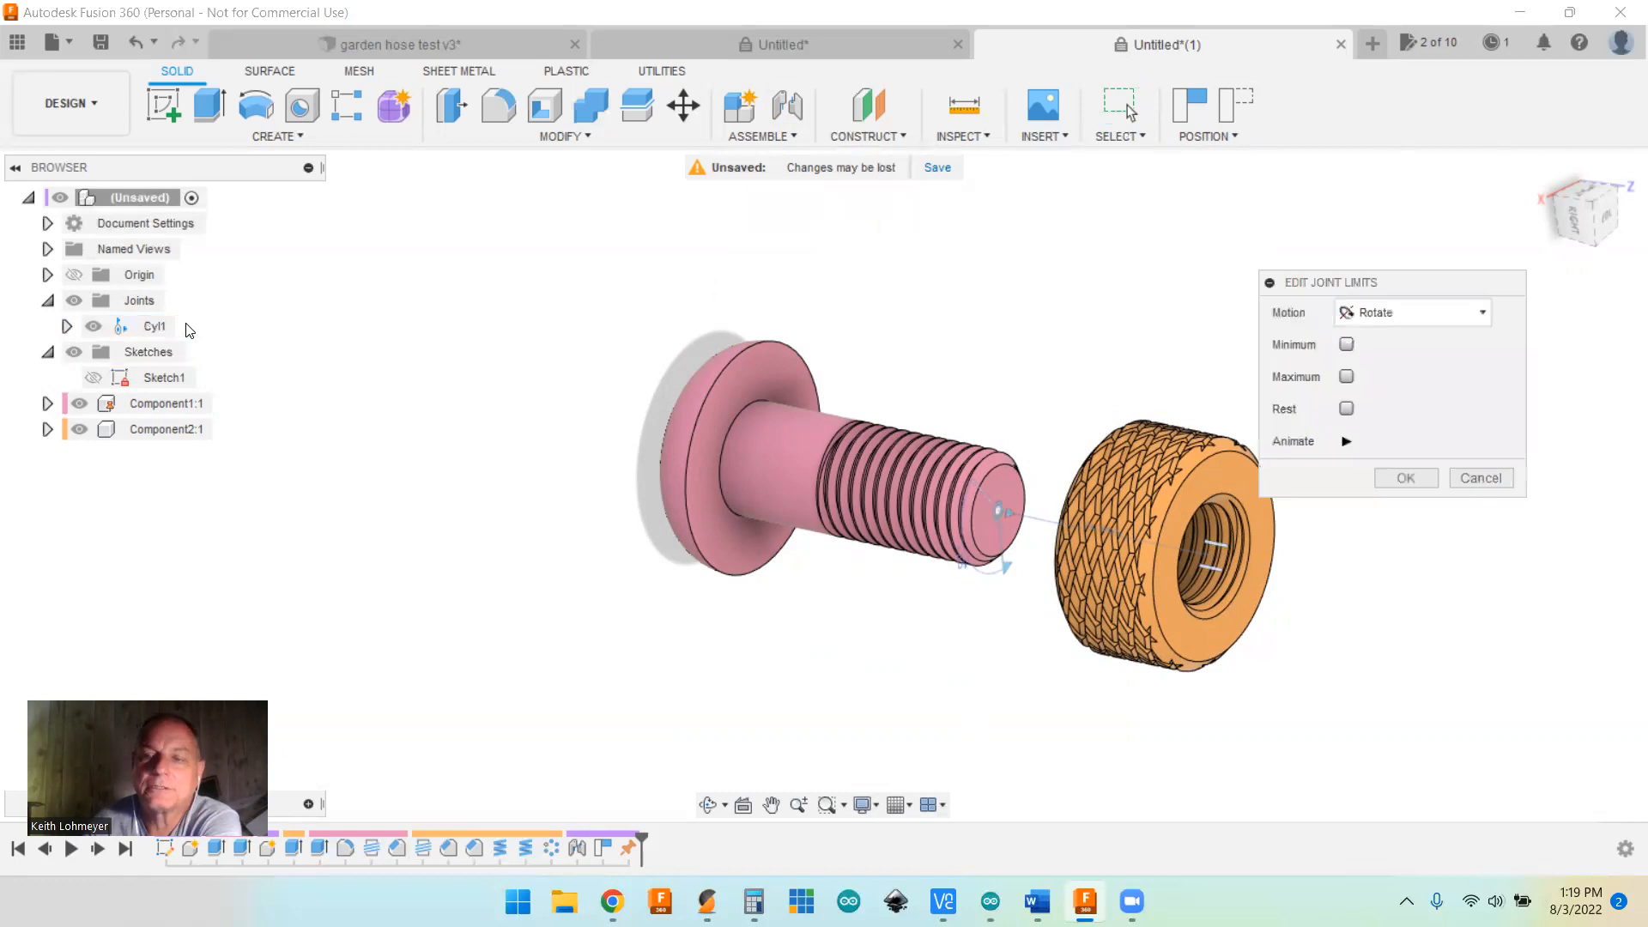
pyautogui.click(1485, 315)
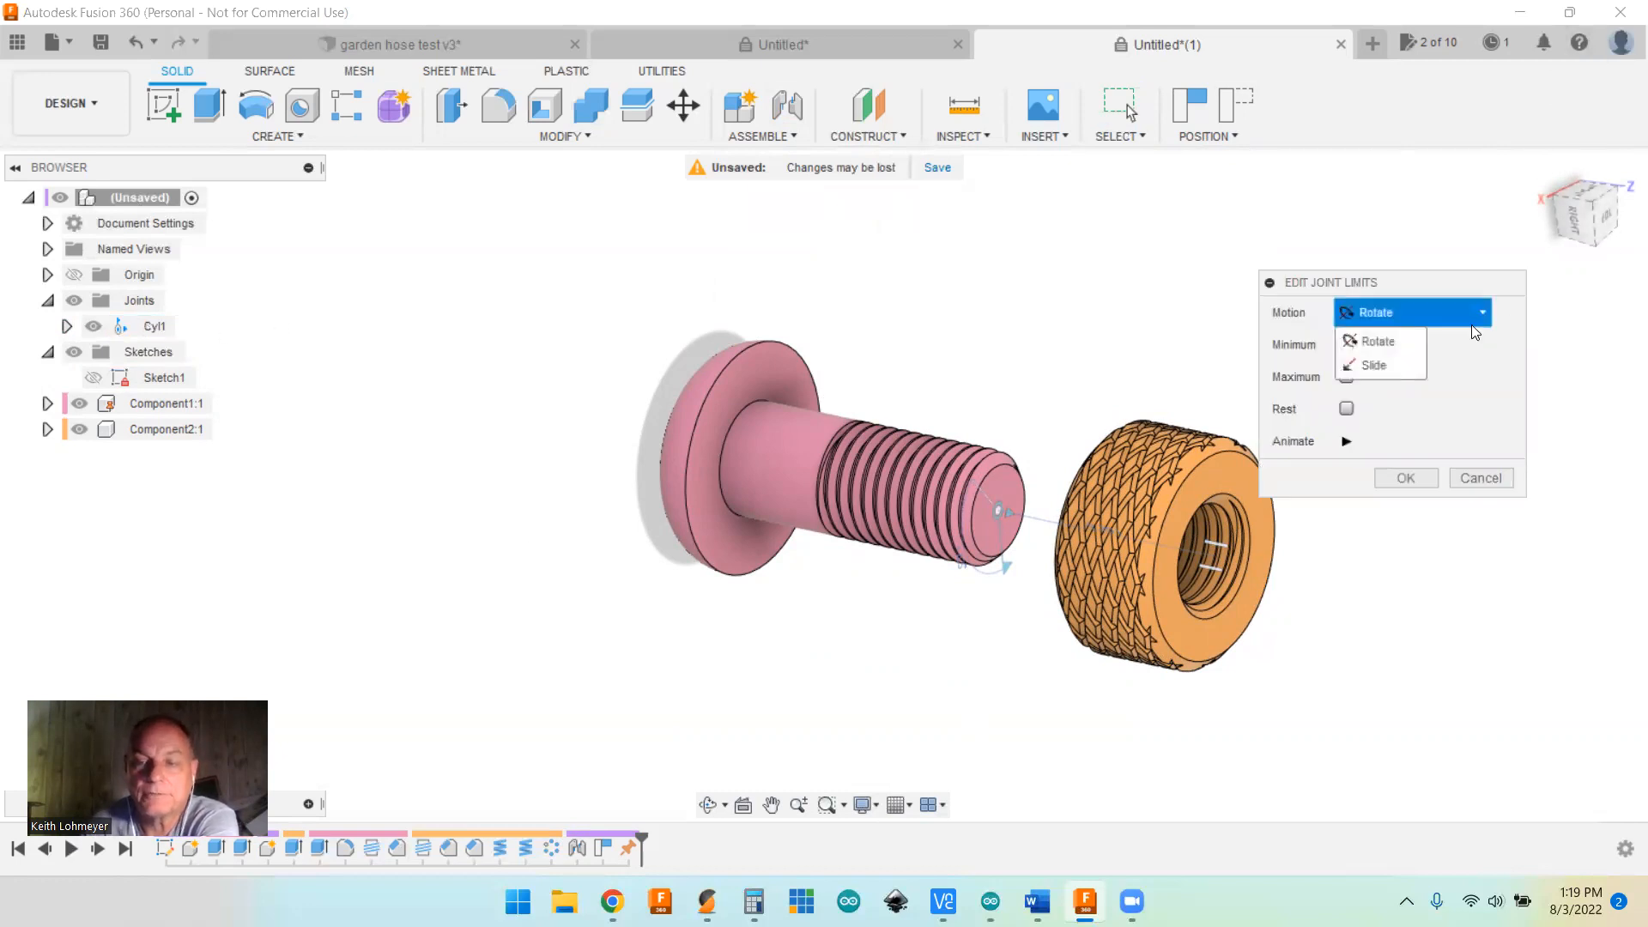
pyautogui.click(1373, 368)
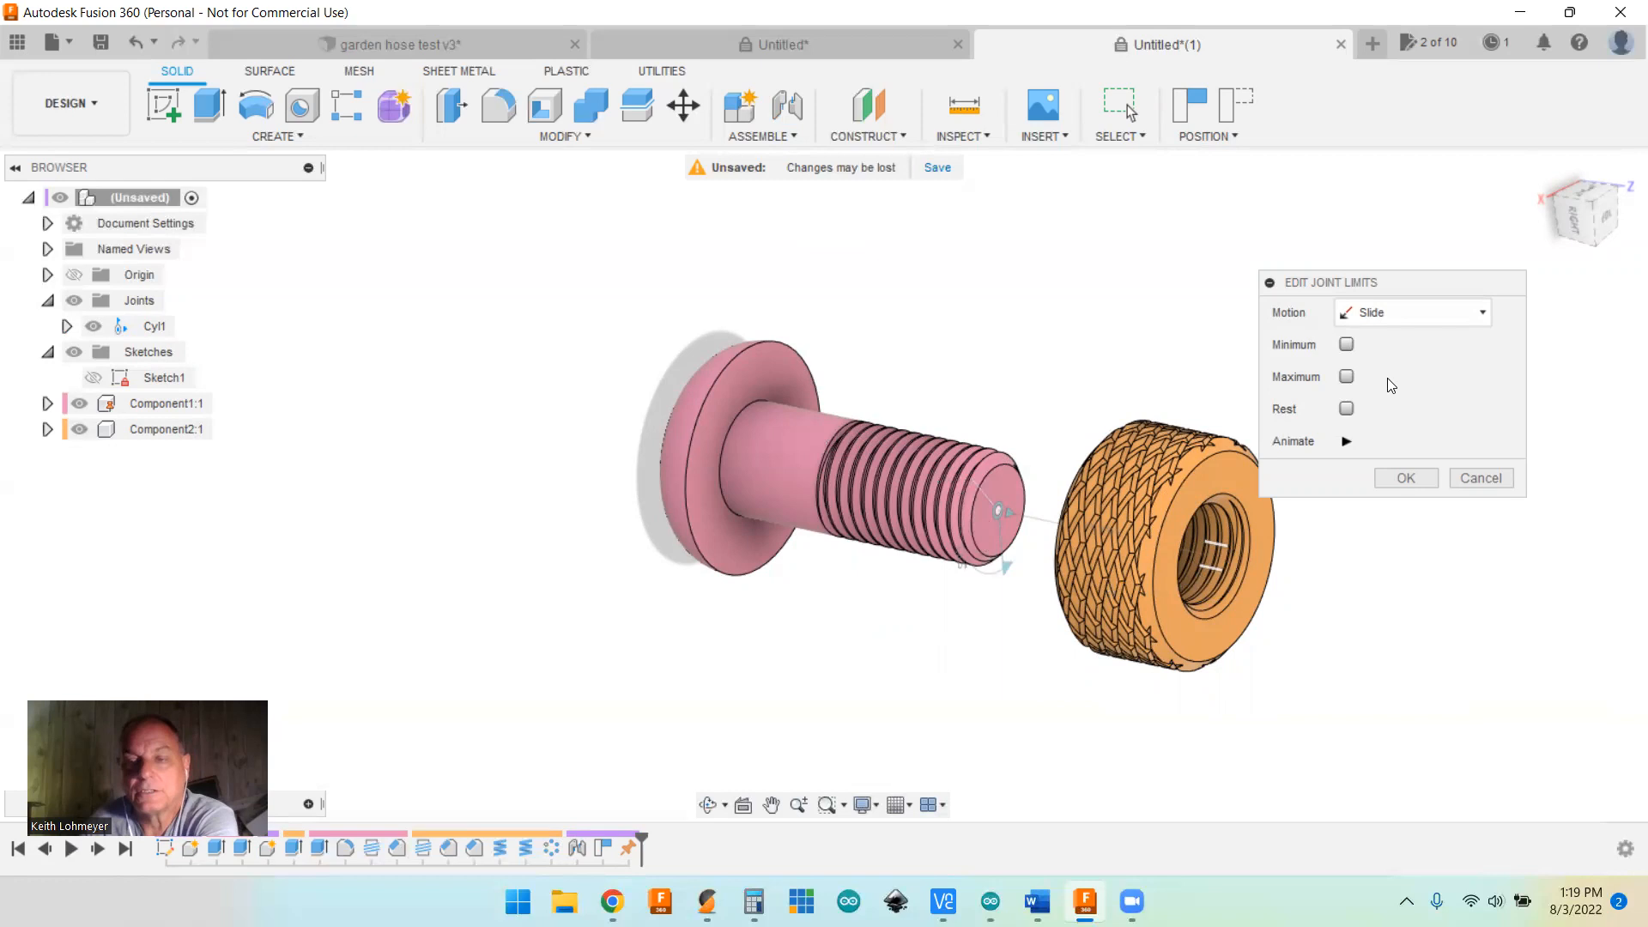
pyautogui.click(1345, 344)
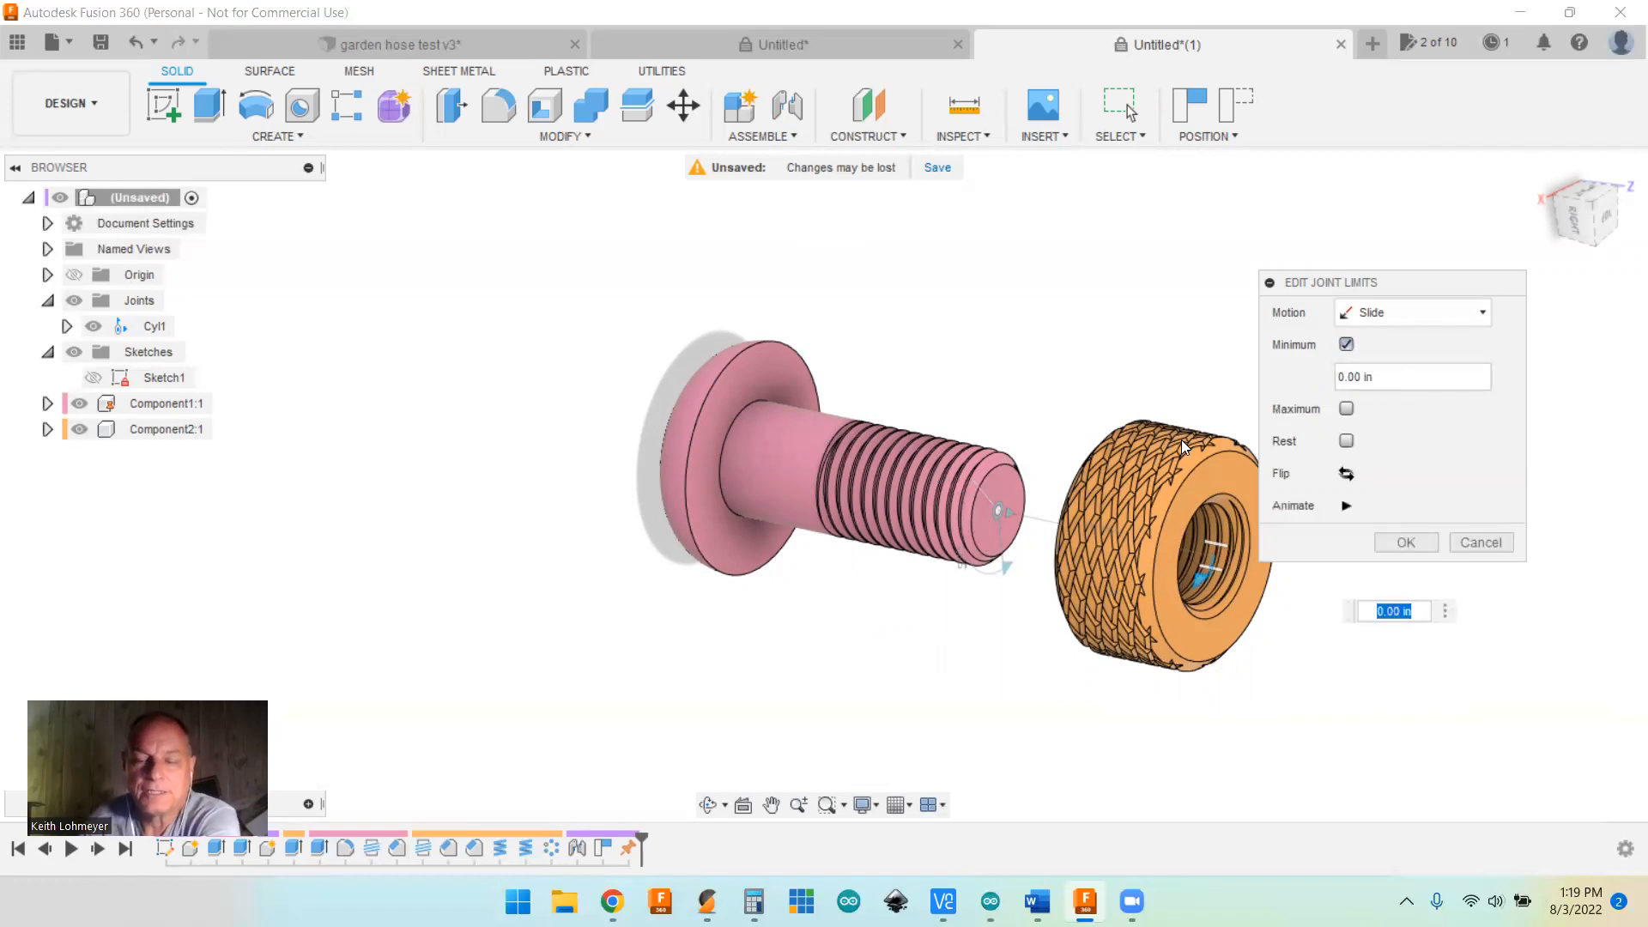
pyautogui.moveTo(1380, 384); pyautogui.dragTo(1320, 373)
pyautogui.write('0')
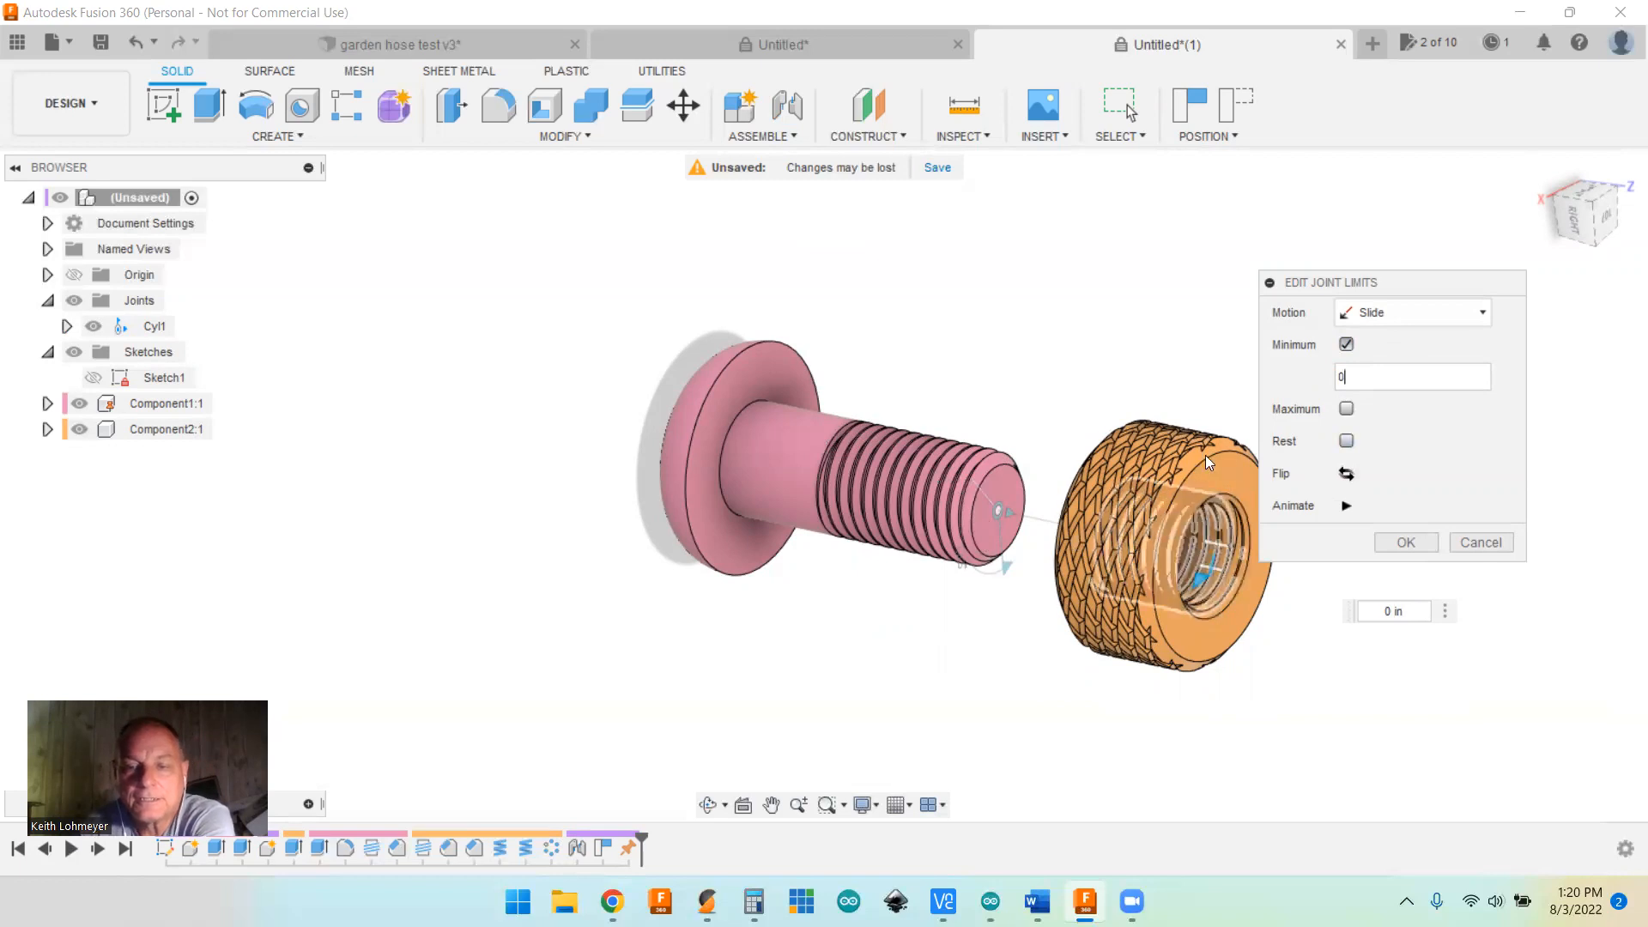
# Step: Try other slide minimum positions for the nut on the bolt, including 0.5 in
pyautogui.moveTo(1232, 458); pyautogui.dragTo(1208, 458)
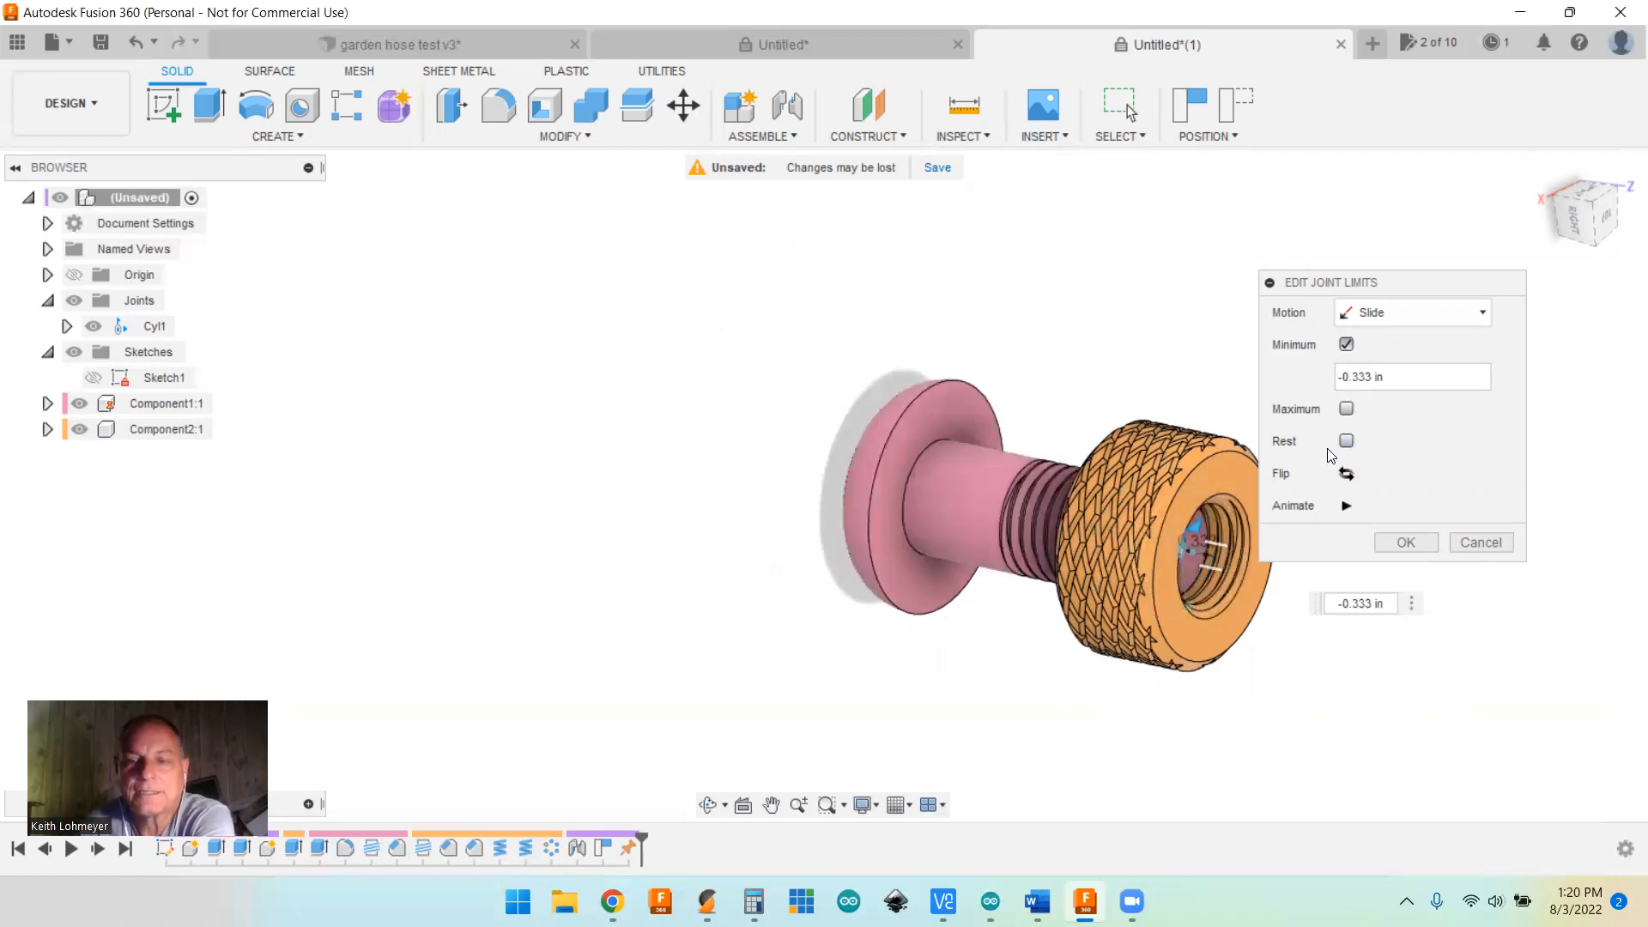
pyautogui.moveTo(1423, 371); pyautogui.dragTo(1310, 382)
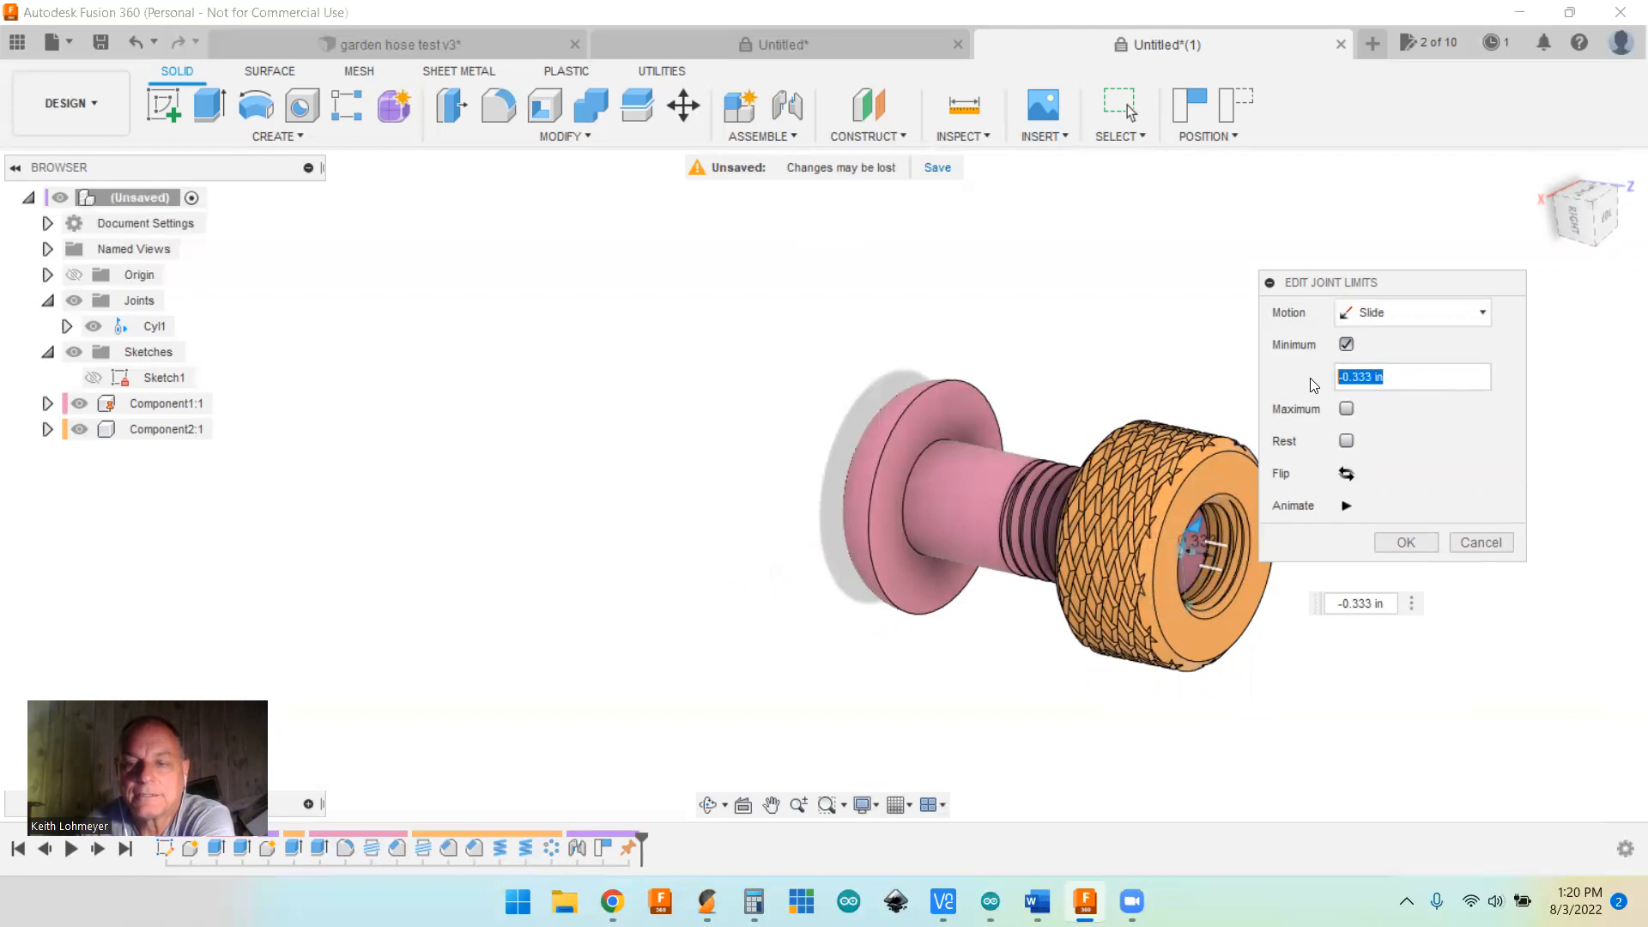
pyautogui.write('0')
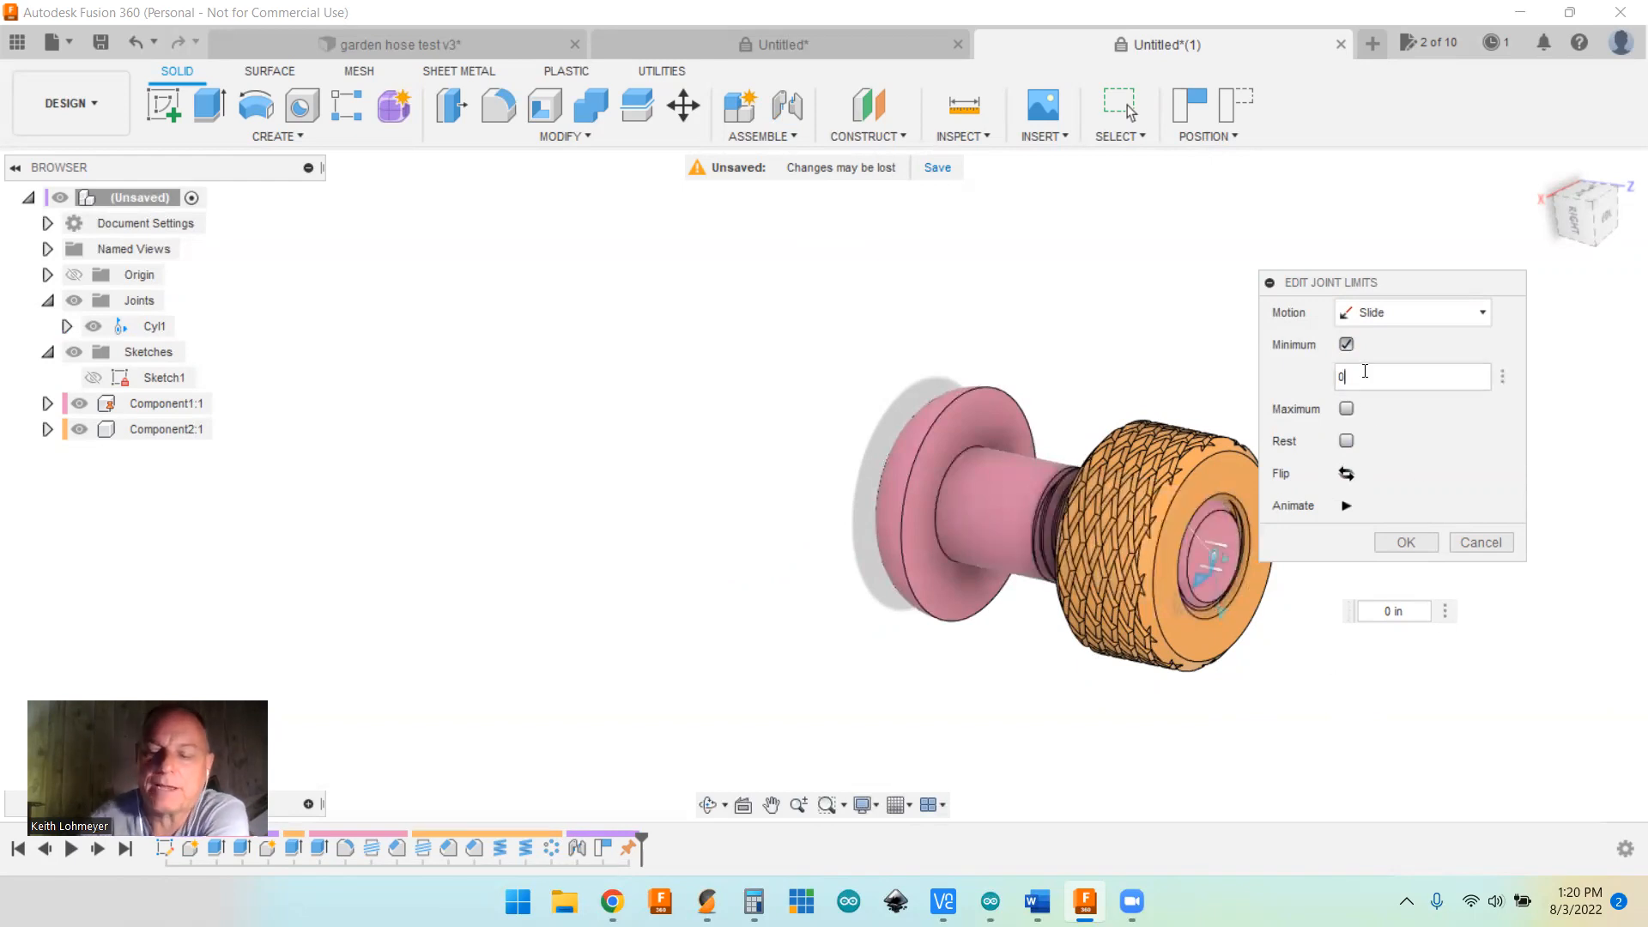
pyautogui.write('.5')
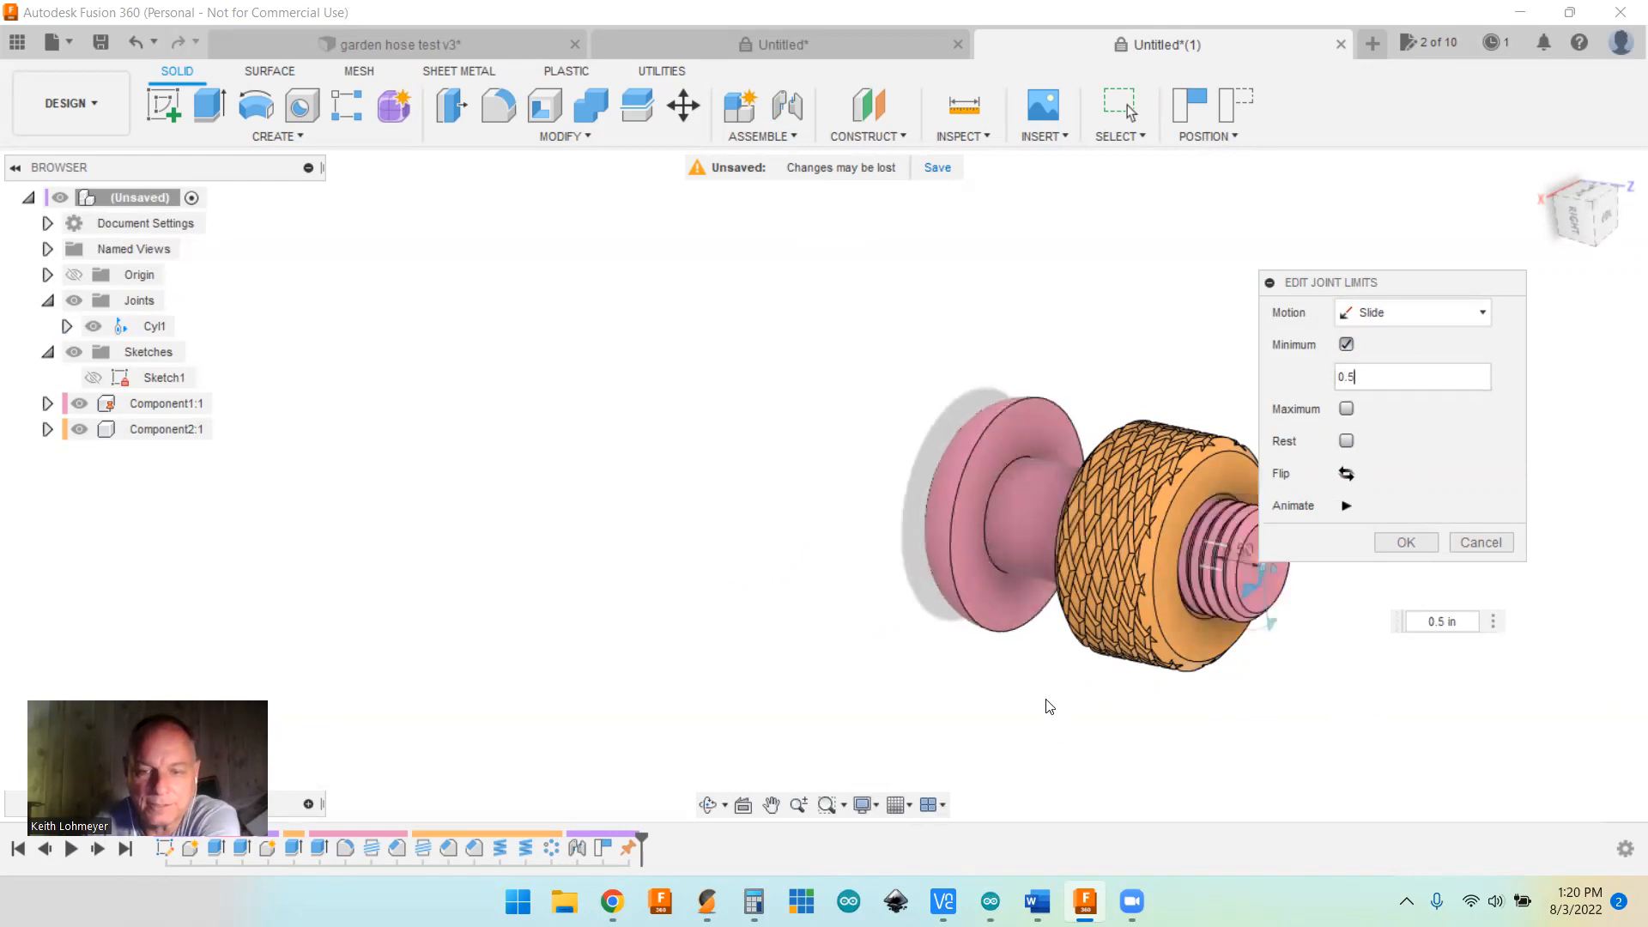
pyautogui.keyDown('shift'); pyautogui.moveTo(1045, 704); pyautogui.dragTo(1329, 637, button='middle'); pyautogui.keyUp('shift')
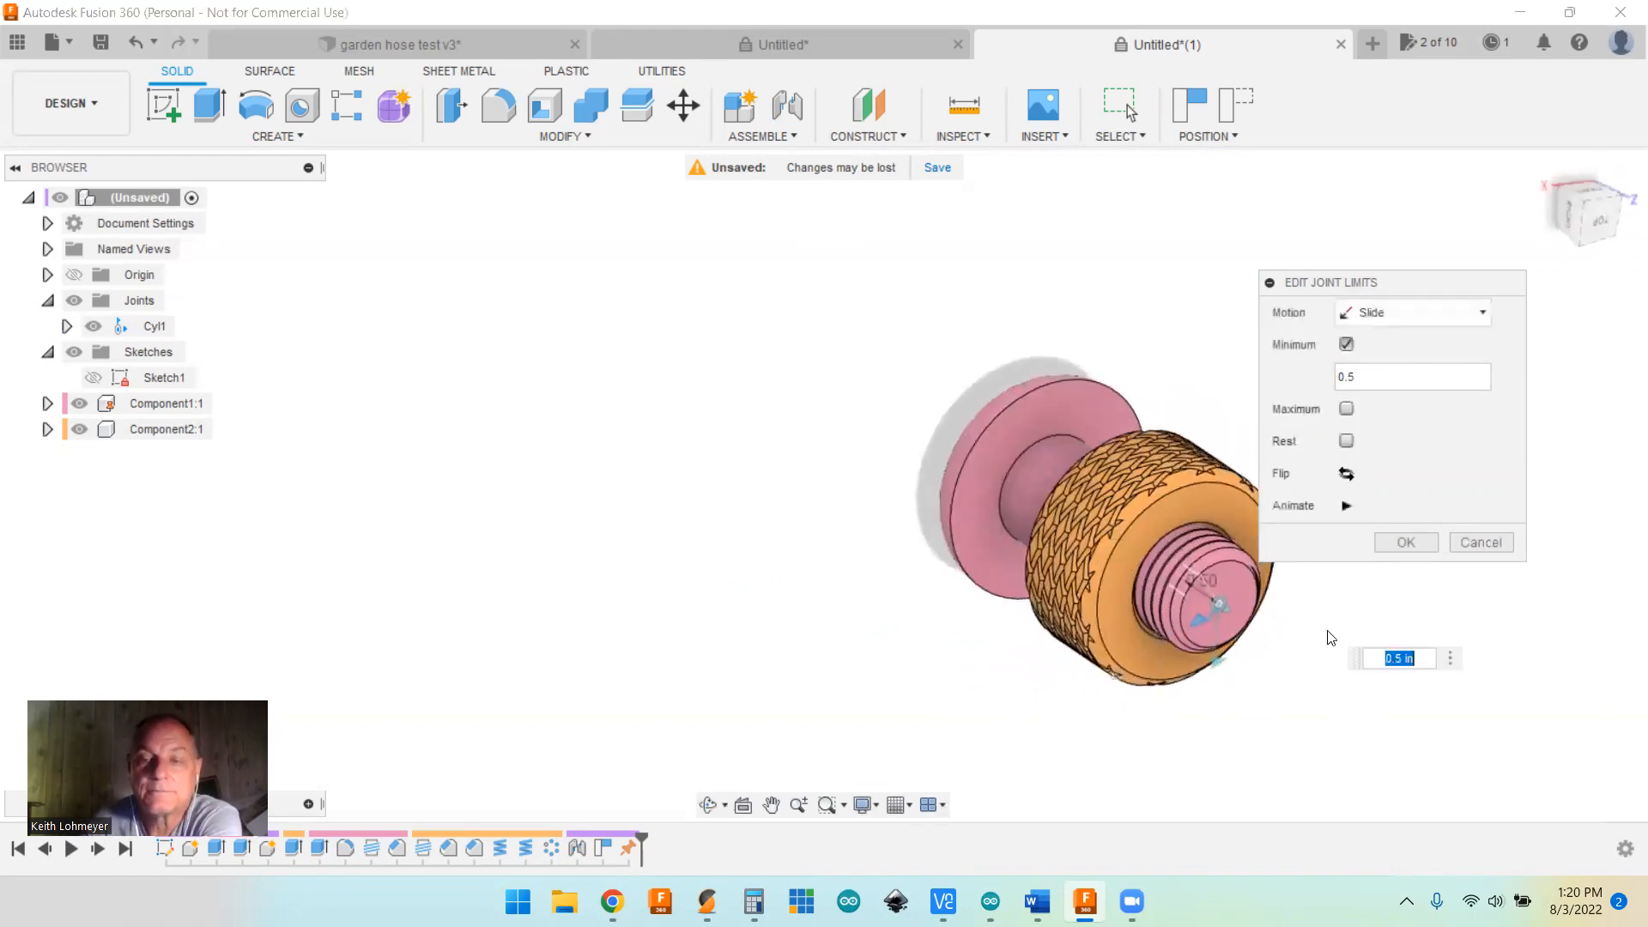
# Step: Enable the maximum slide limit for the nut's joint and try values of 0.6 in and -0.6 in
pyautogui.click(1346, 410)
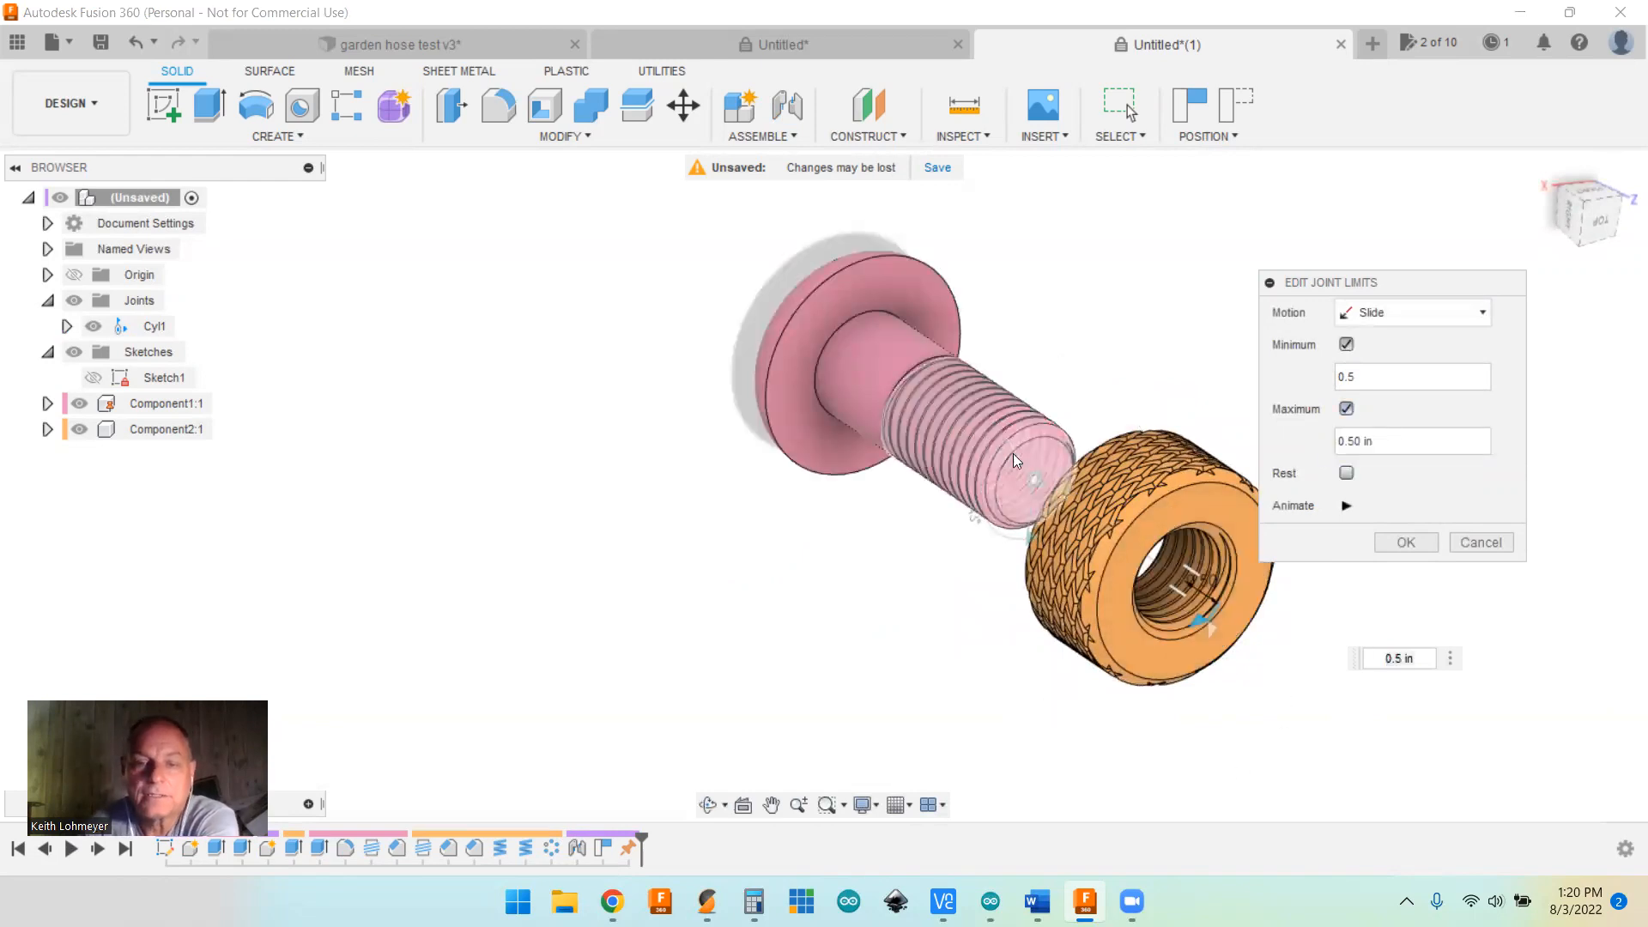
pyautogui.doubleClick(1387, 442)
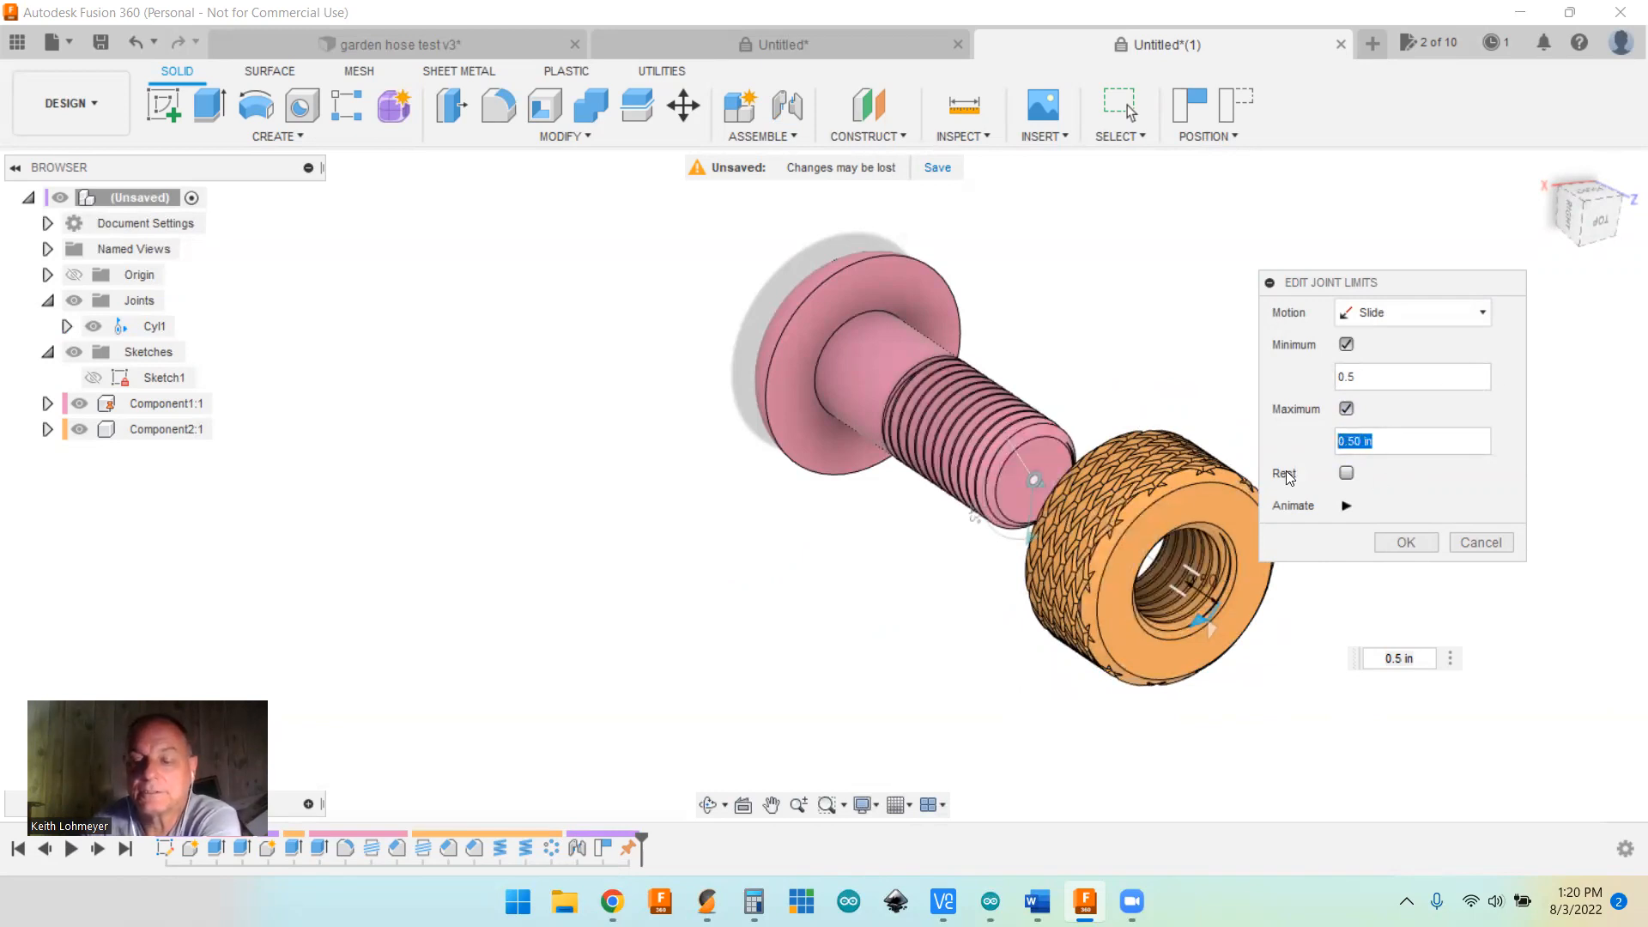
pyautogui.write('0')
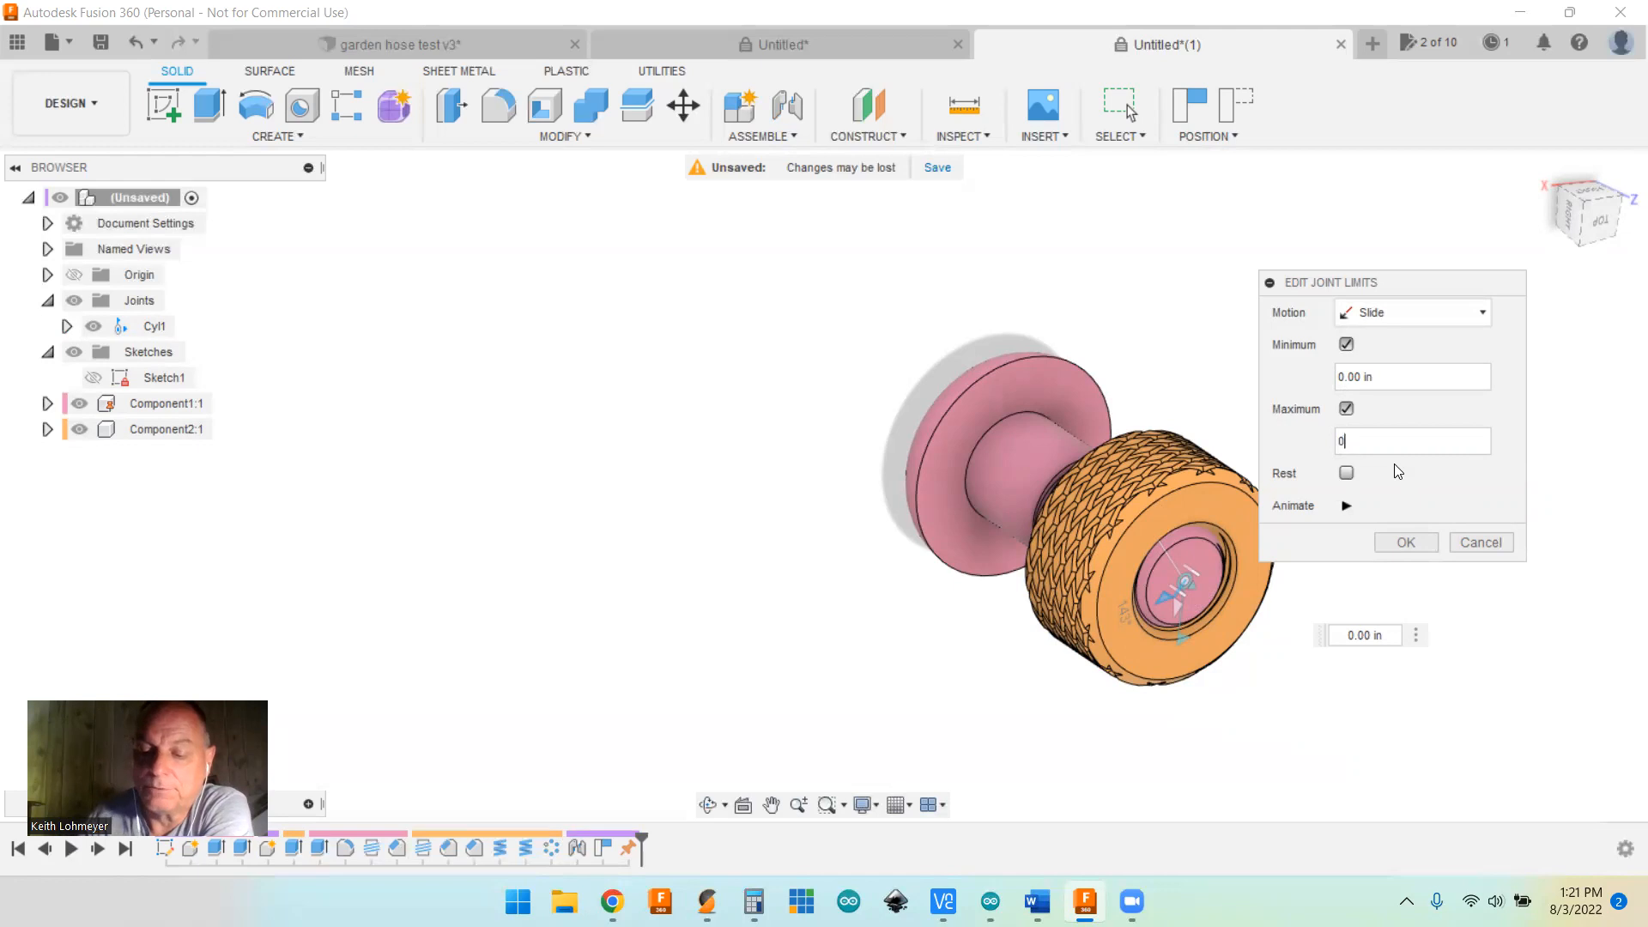
pyautogui.write('.6')
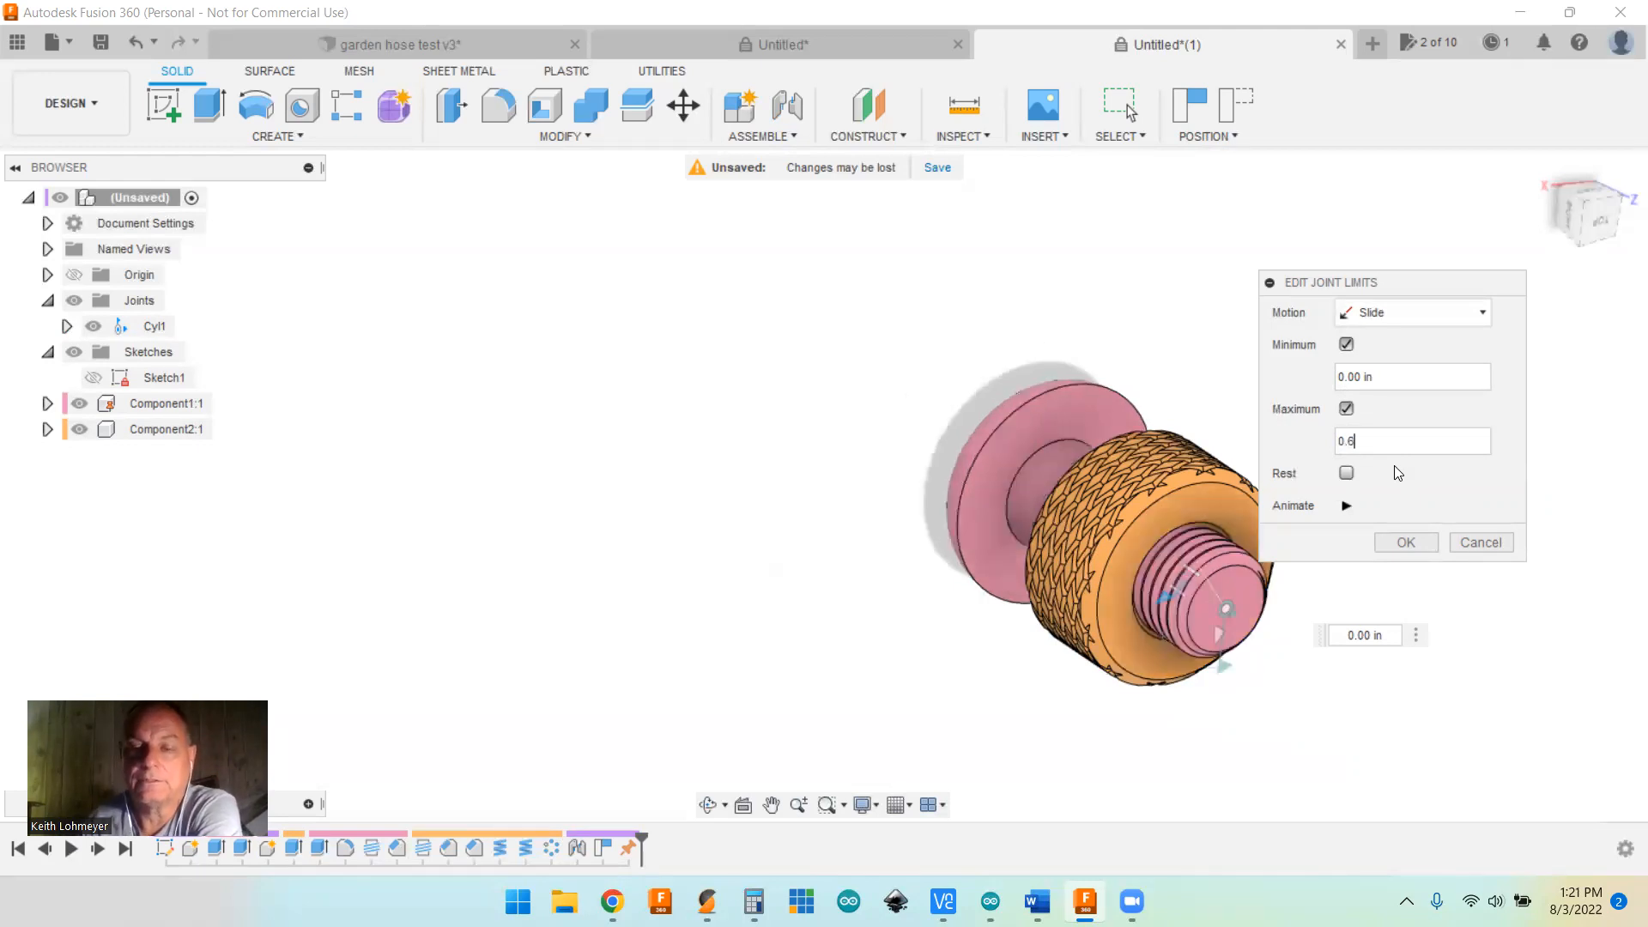
pyautogui.press('BackSpace')
pyautogui.press('BackSpace')
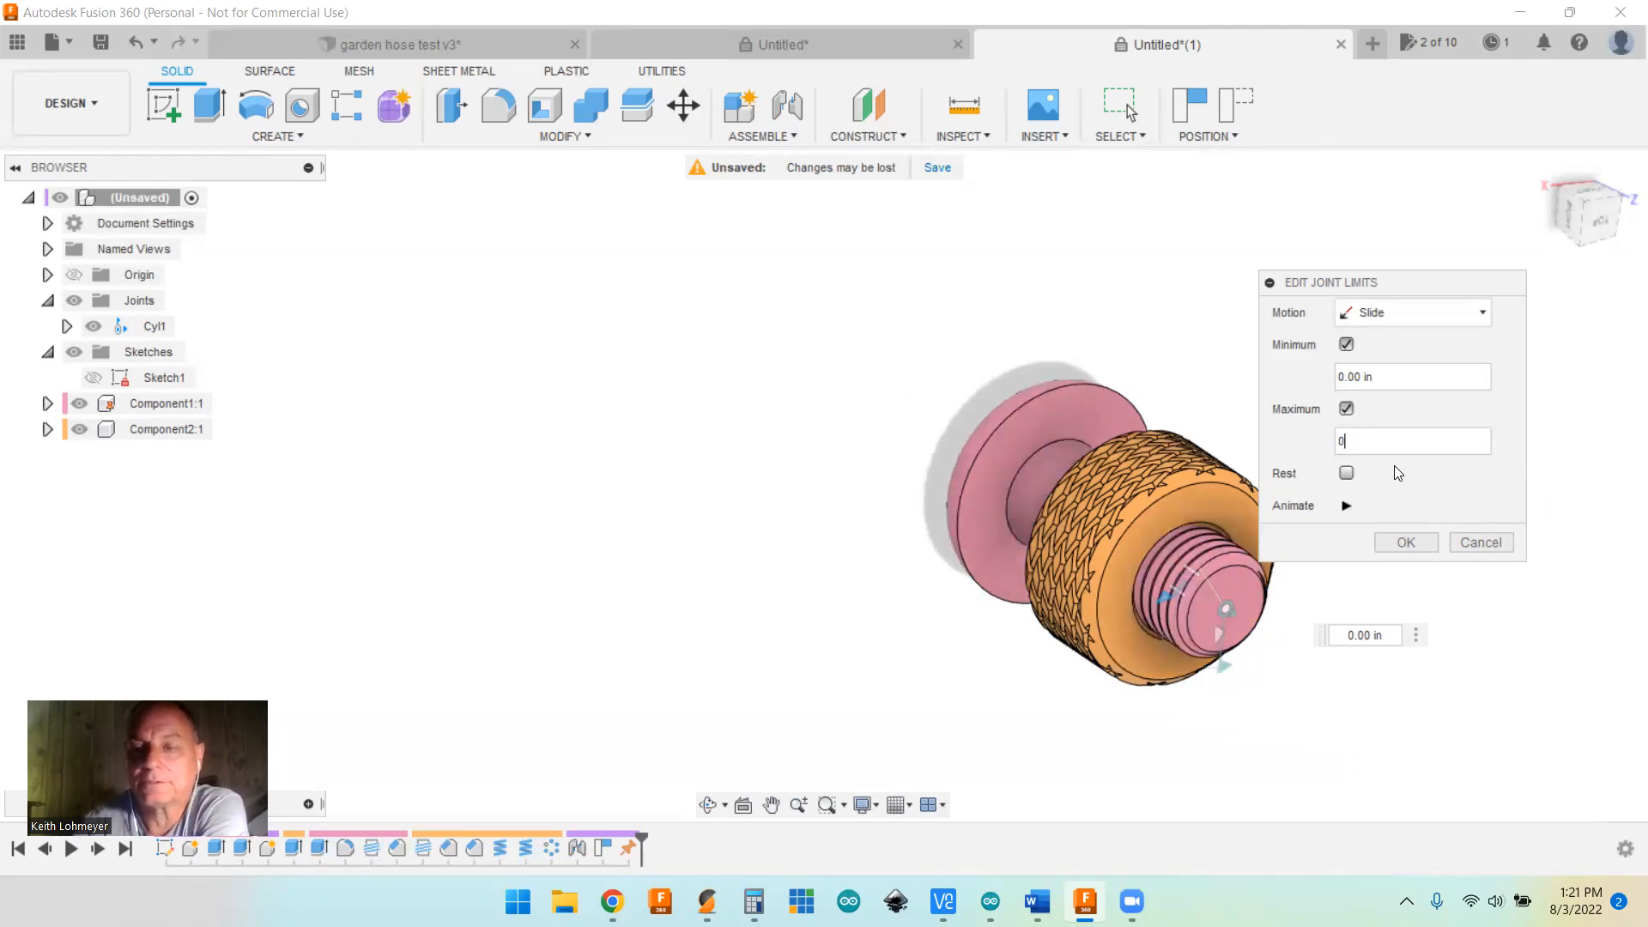
pyautogui.press('BackSpace')
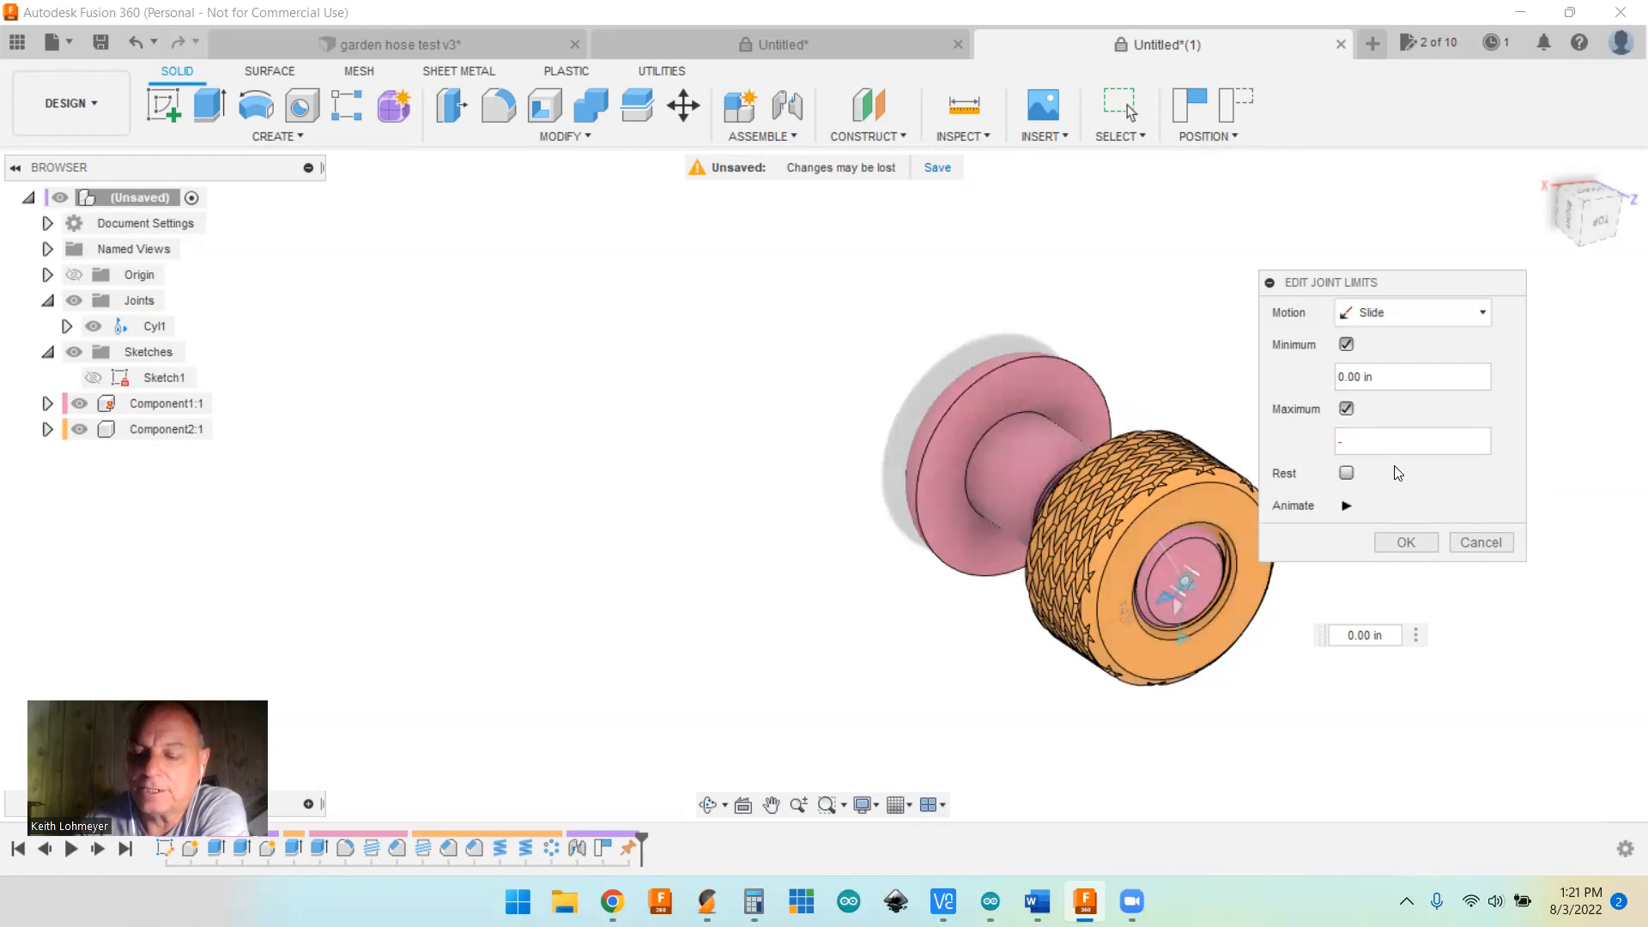
pyautogui.write('-.6')
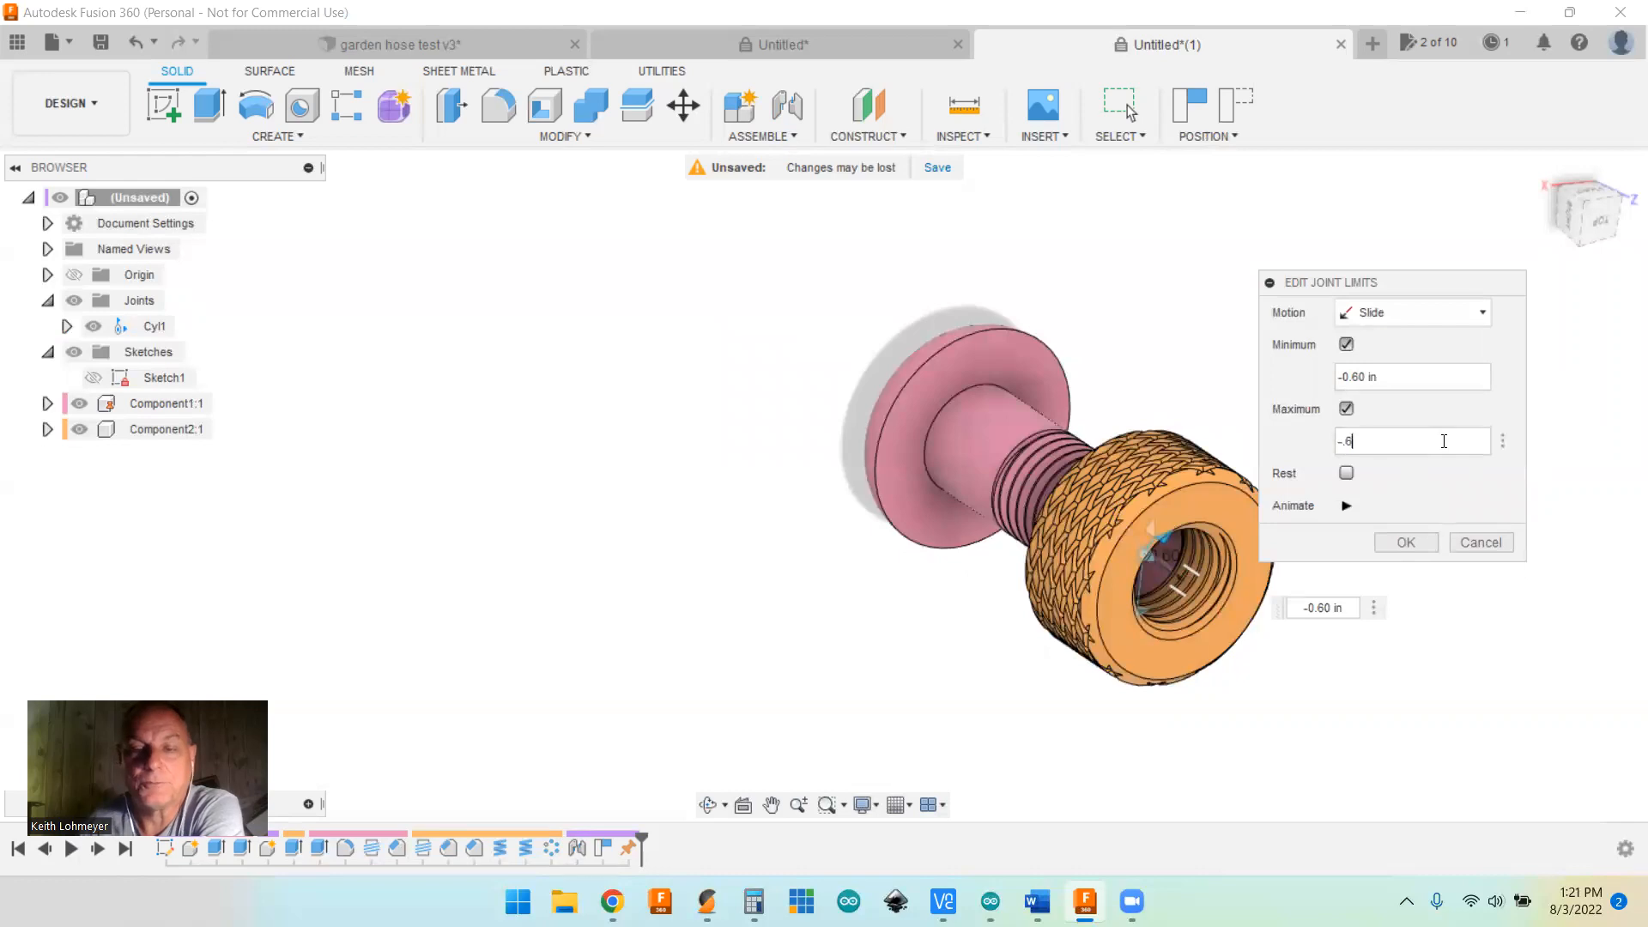
pyautogui.keyDown('shift'); pyautogui.moveTo(1320, 721); pyautogui.dragTo(1371, 748, button='middle'); pyautogui.keyUp('shift')
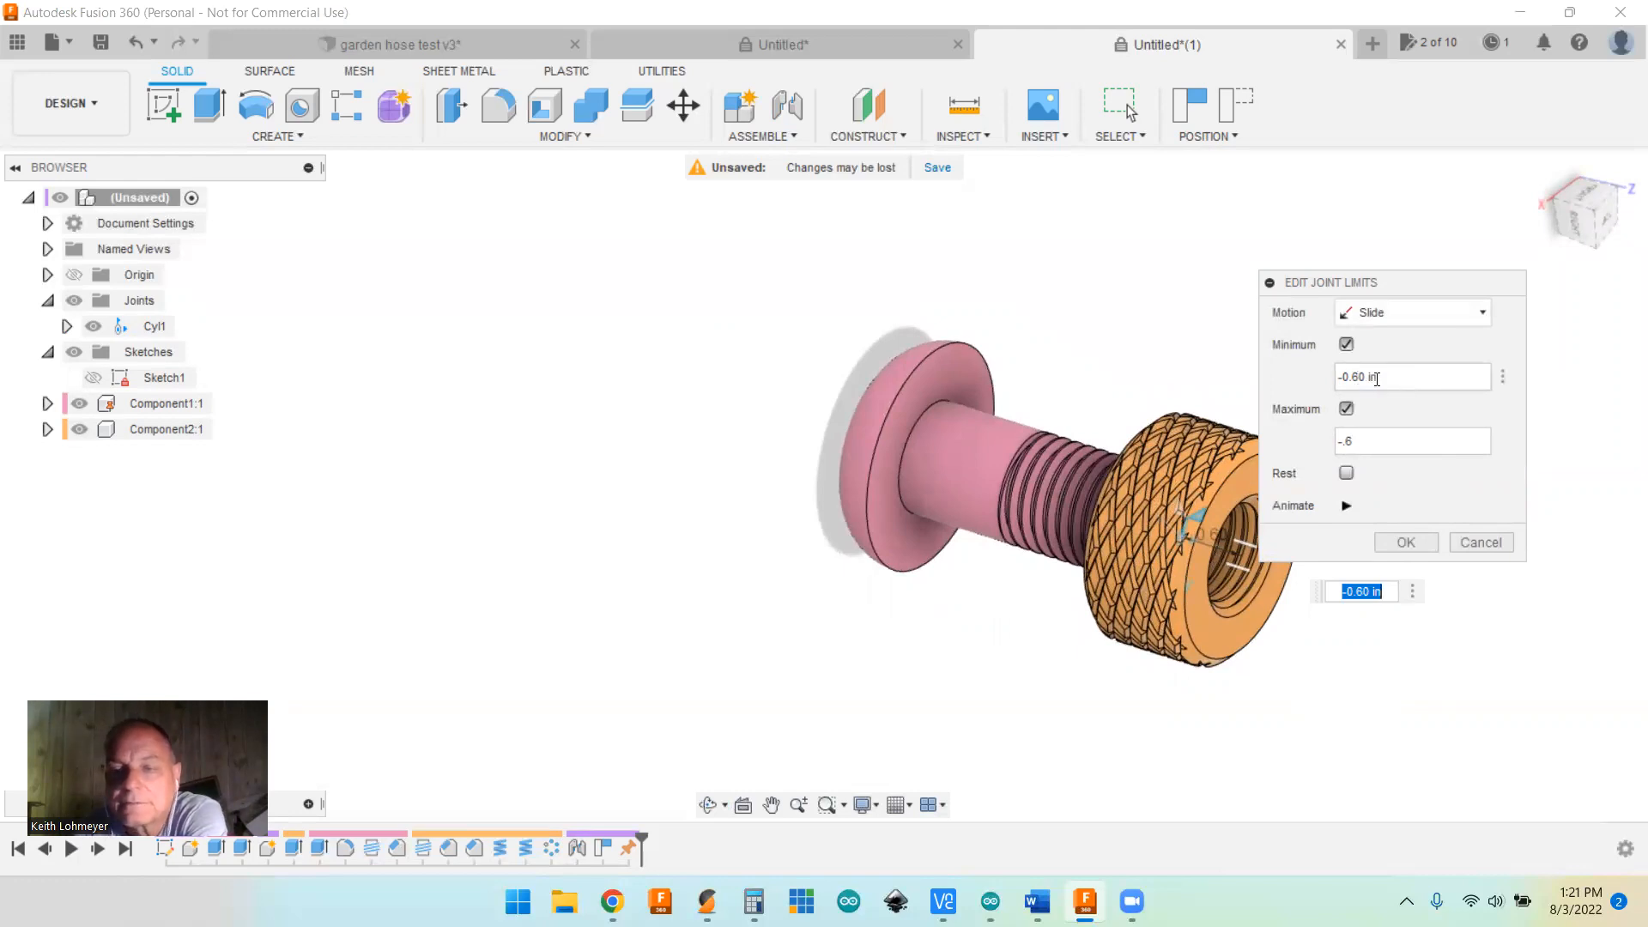
# Step: Set the slide limits to a minimum of -0.304 in and a maximum of 0.50 in, and animate the joint to check the travel
pyautogui.moveTo(1377, 379); pyautogui.dragTo(1324, 385)
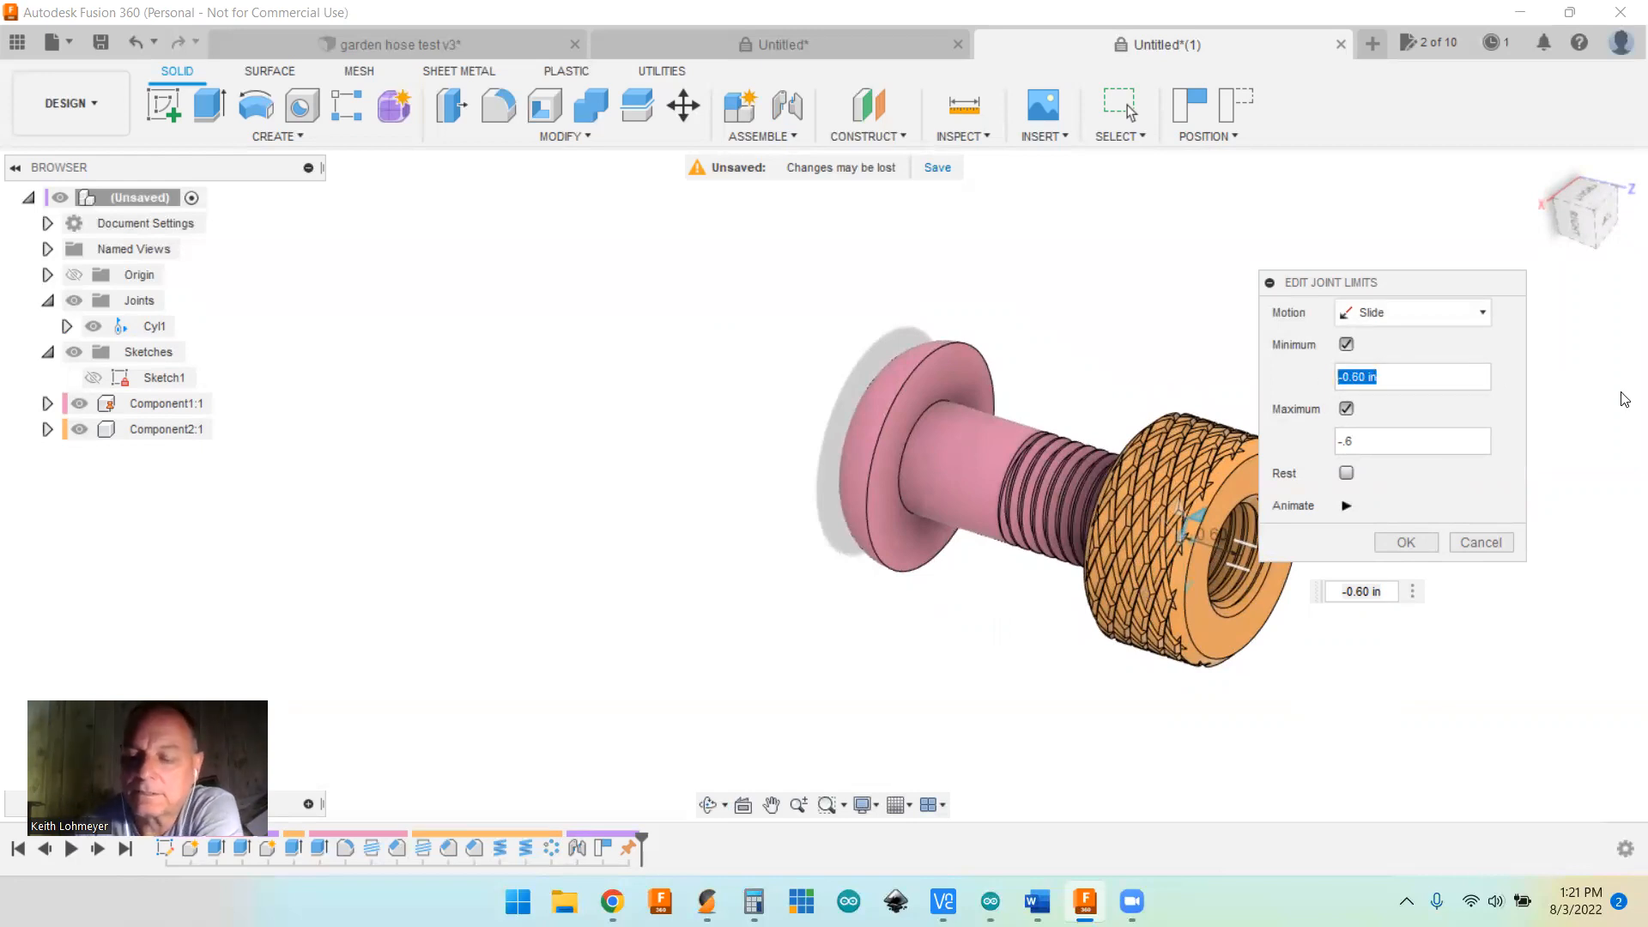
pyautogui.write('.5')
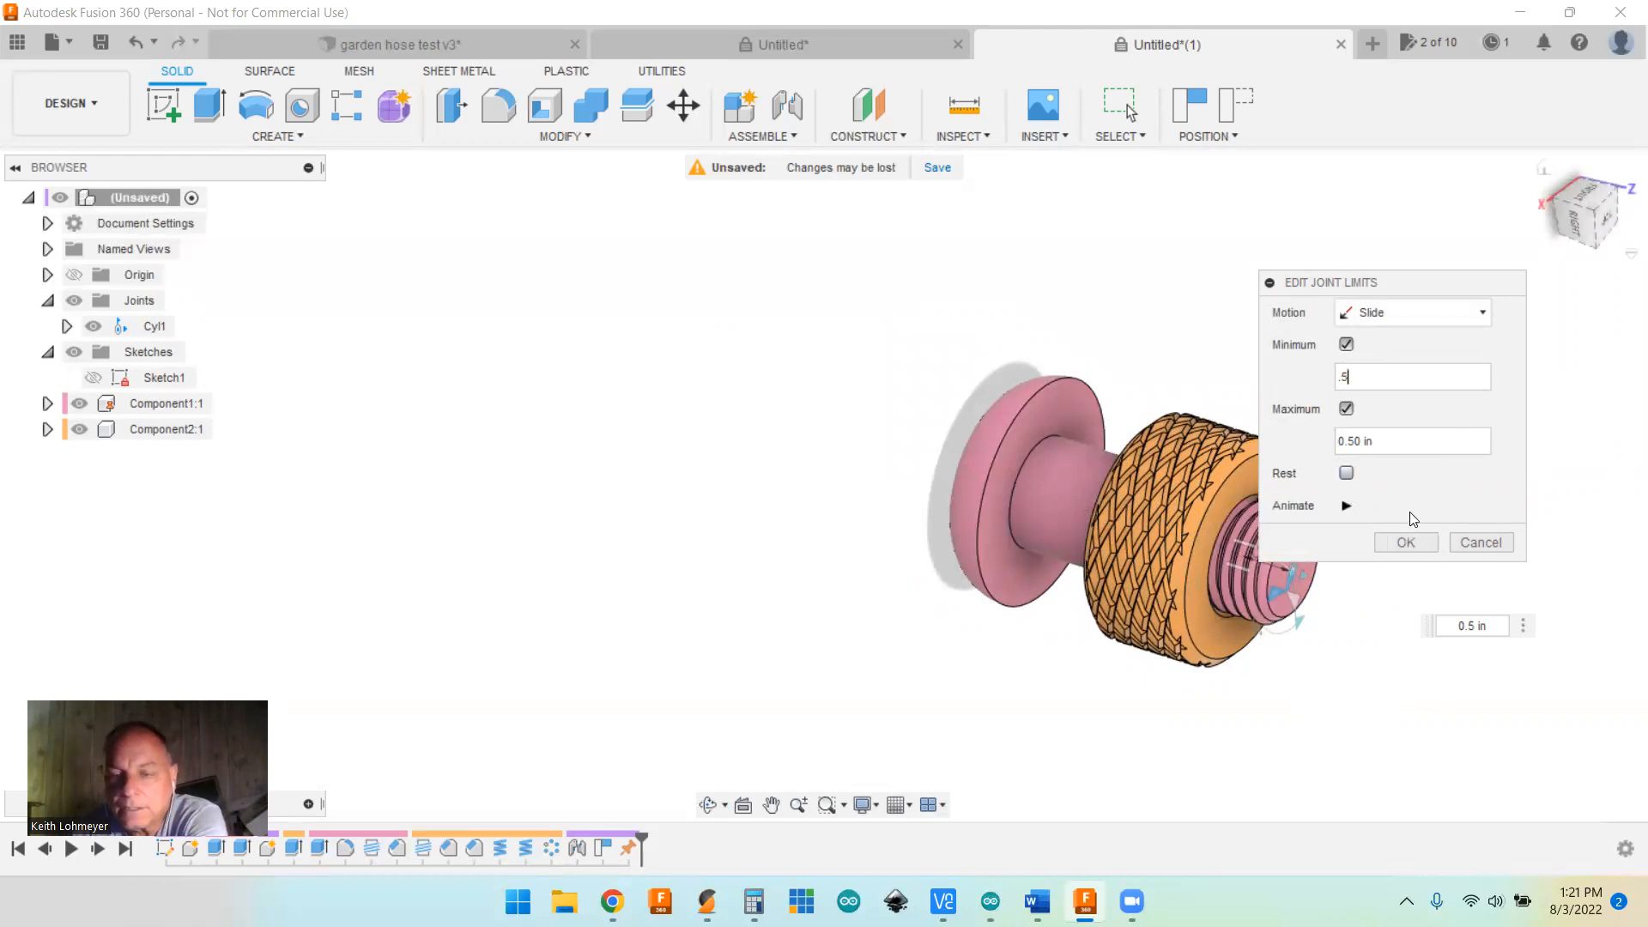
pyautogui.click(1345, 507)
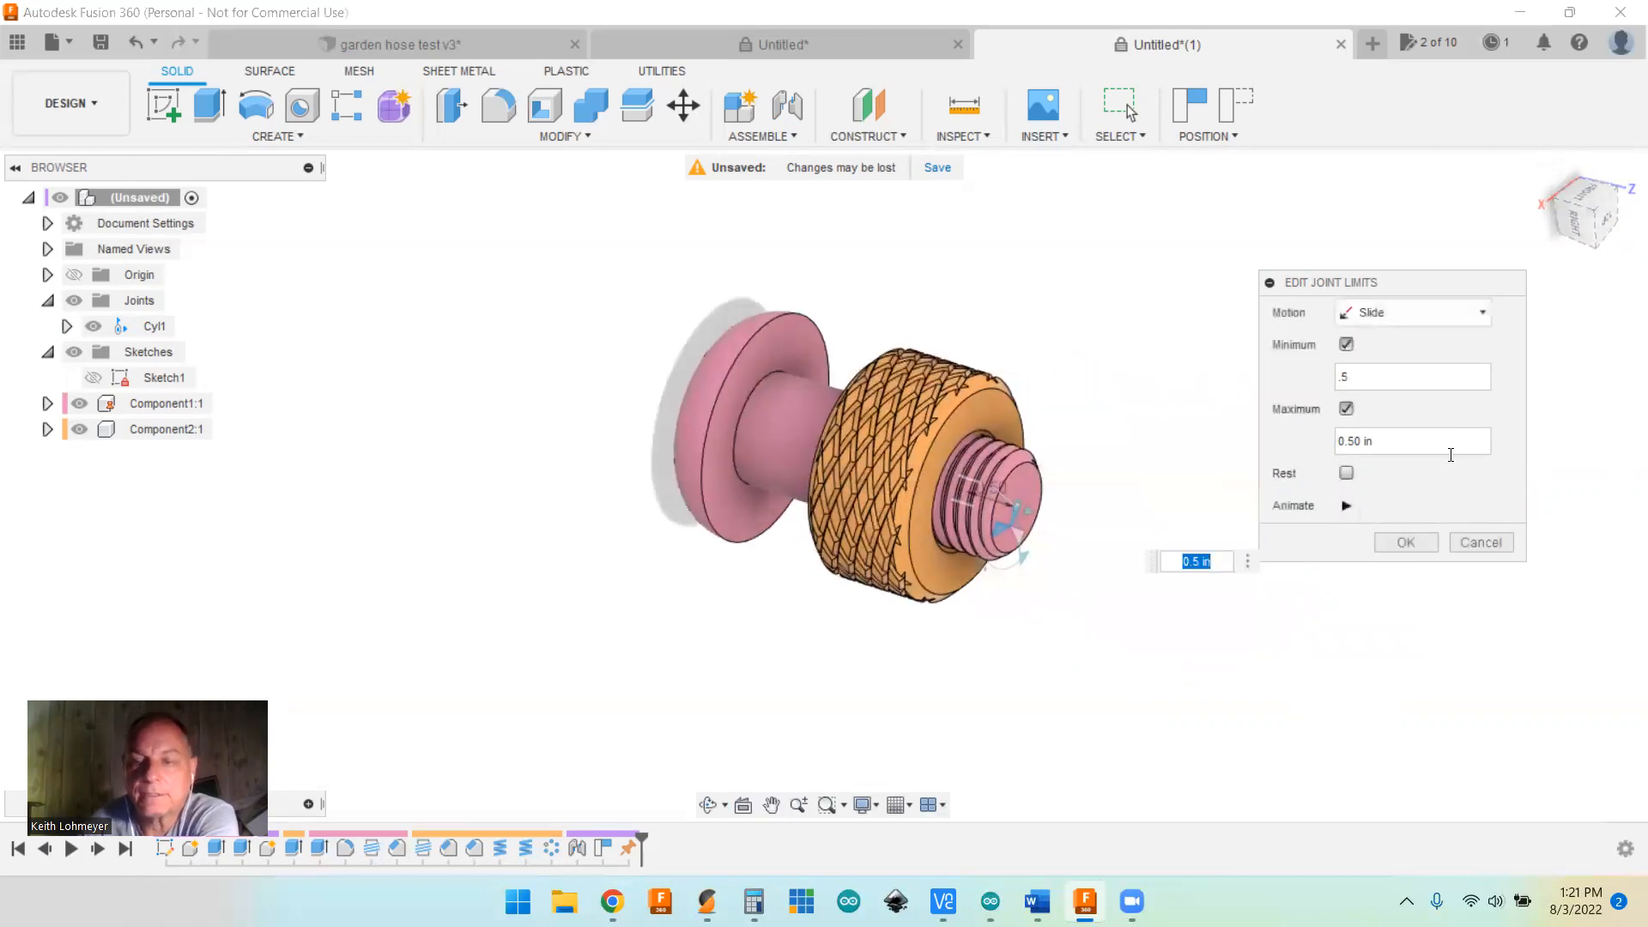
pyautogui.click(1345, 506)
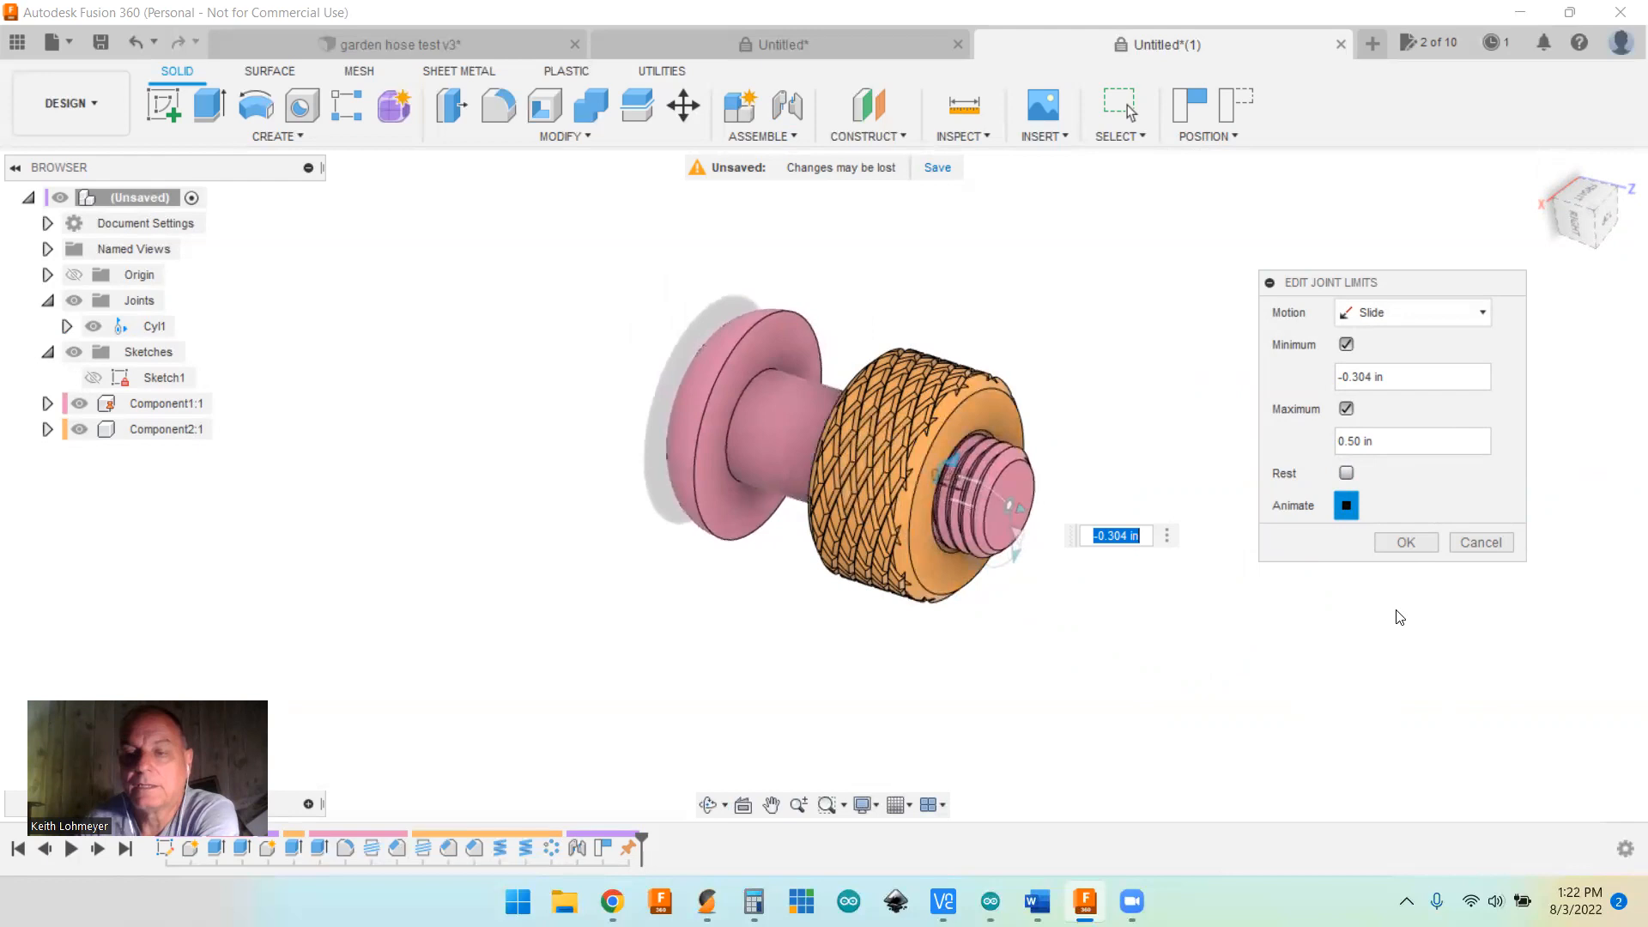
pyautogui.click(1345, 506)
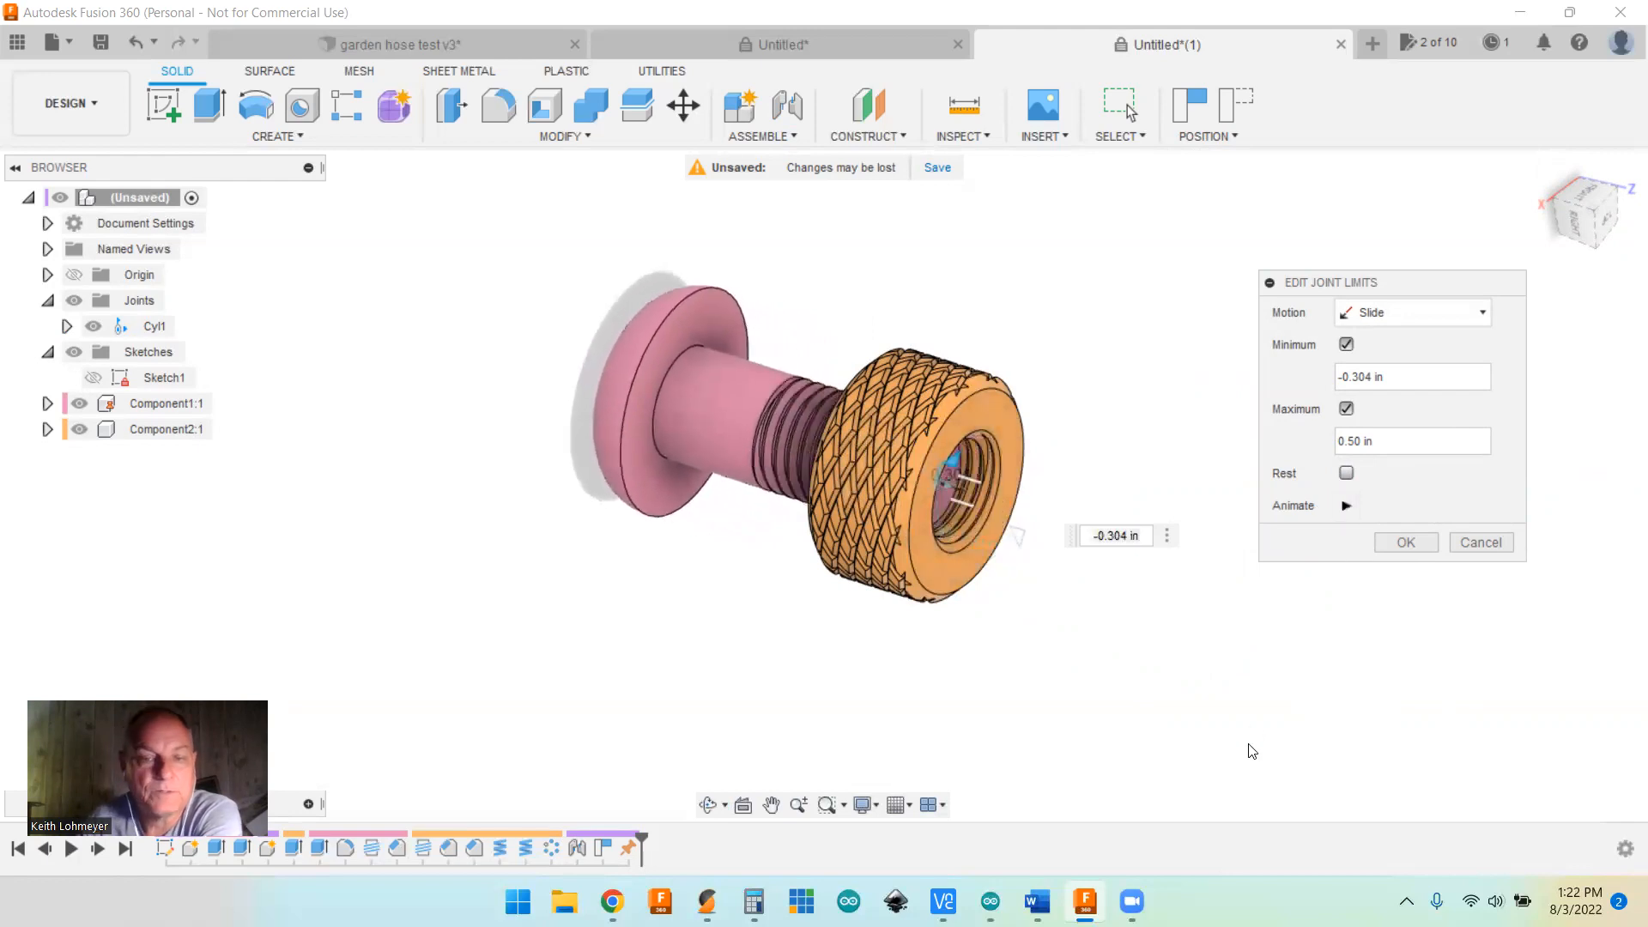
pyautogui.click(1406, 542)
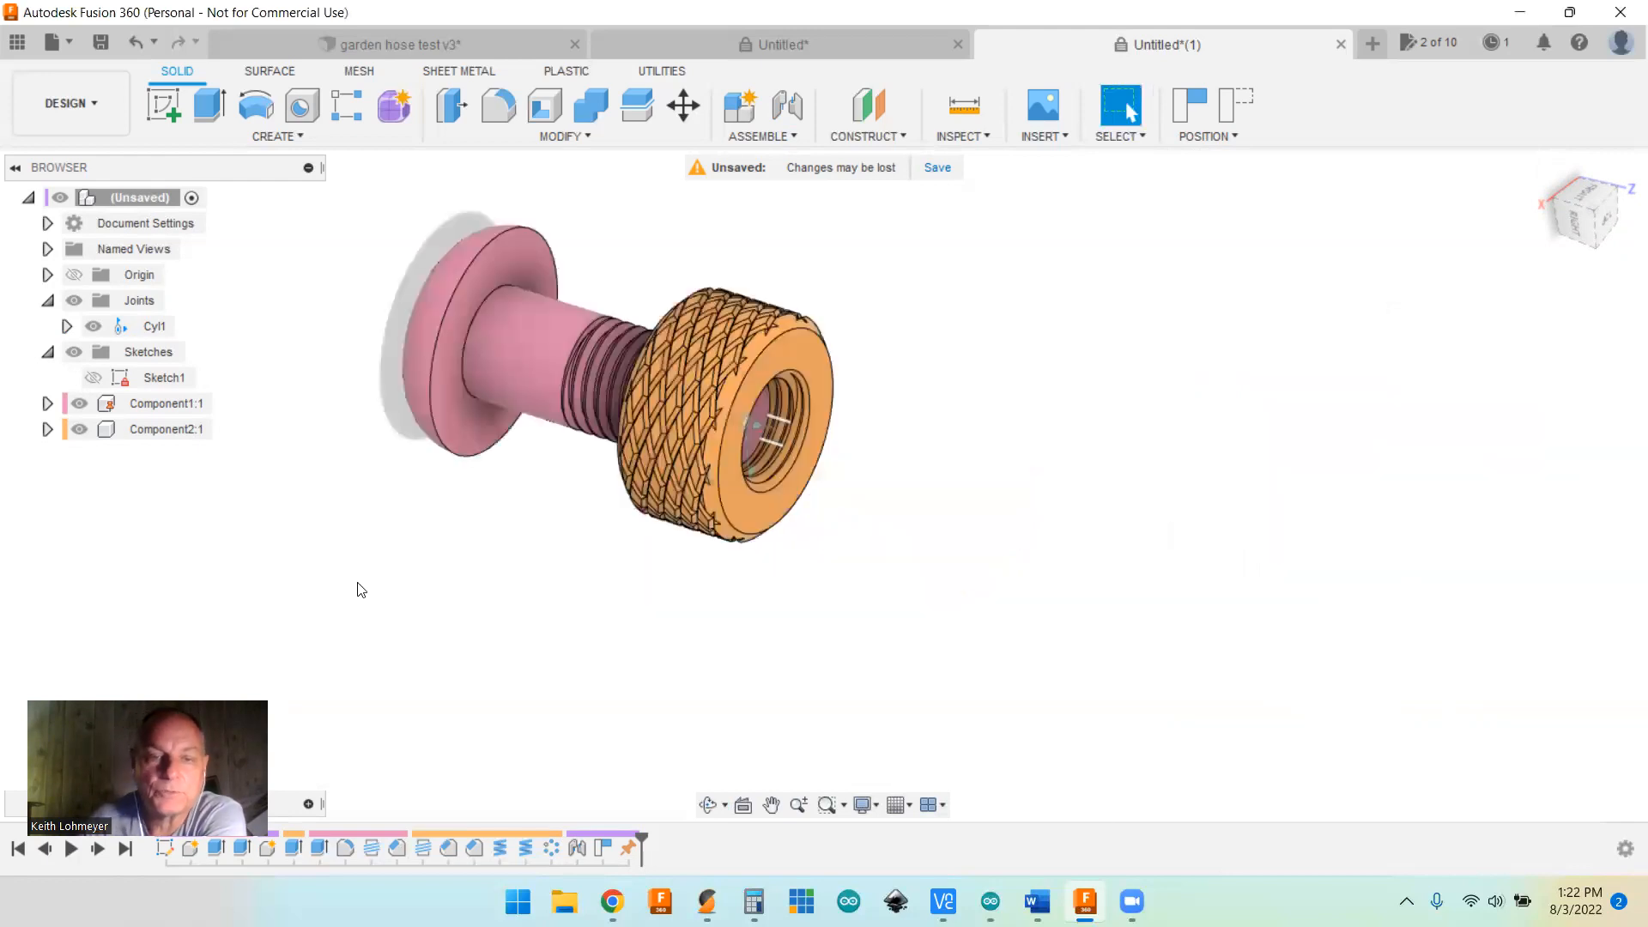
# Step: Slide the knurled nut back and forth along the bolt to test its limited travel
pyautogui.rightClick(710, 369)
pyautogui.click(956, 356)
pyautogui.moveTo(700, 372); pyautogui.dragTo(575, 367)
pyautogui.moveTo(654, 425); pyautogui.dragTo(886, 515)
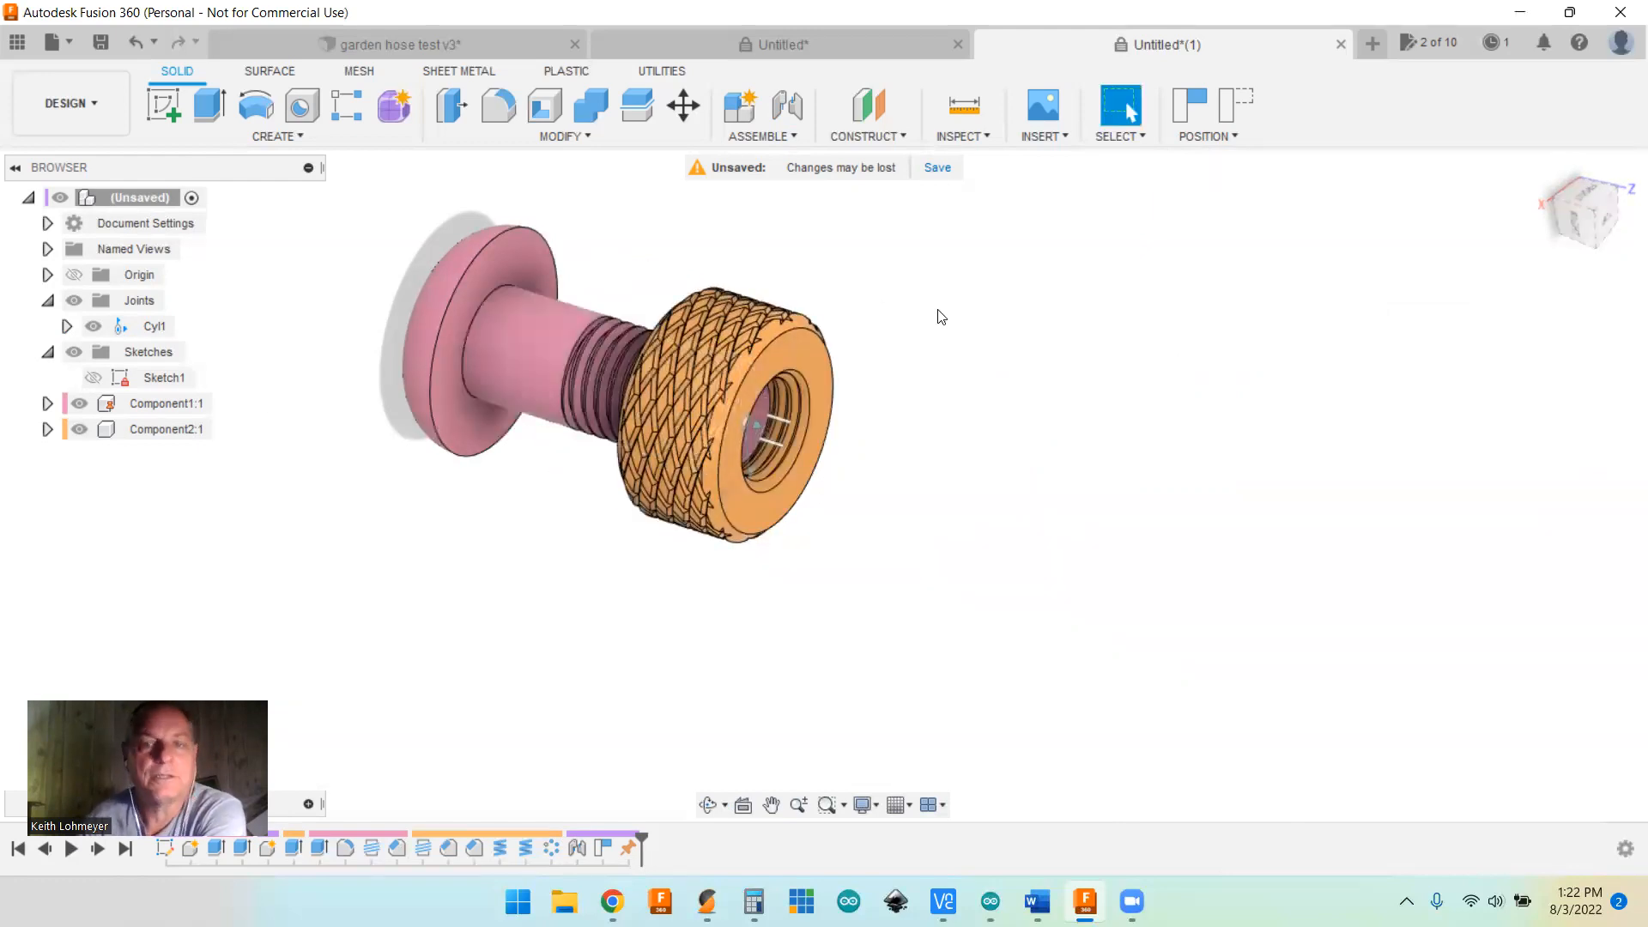
# Step: Start a Motion Link on the cylindrical joint, capturing the component positions and linking its Slide Z motion with its own Rotate Z motion
pyautogui.click(779, 137)
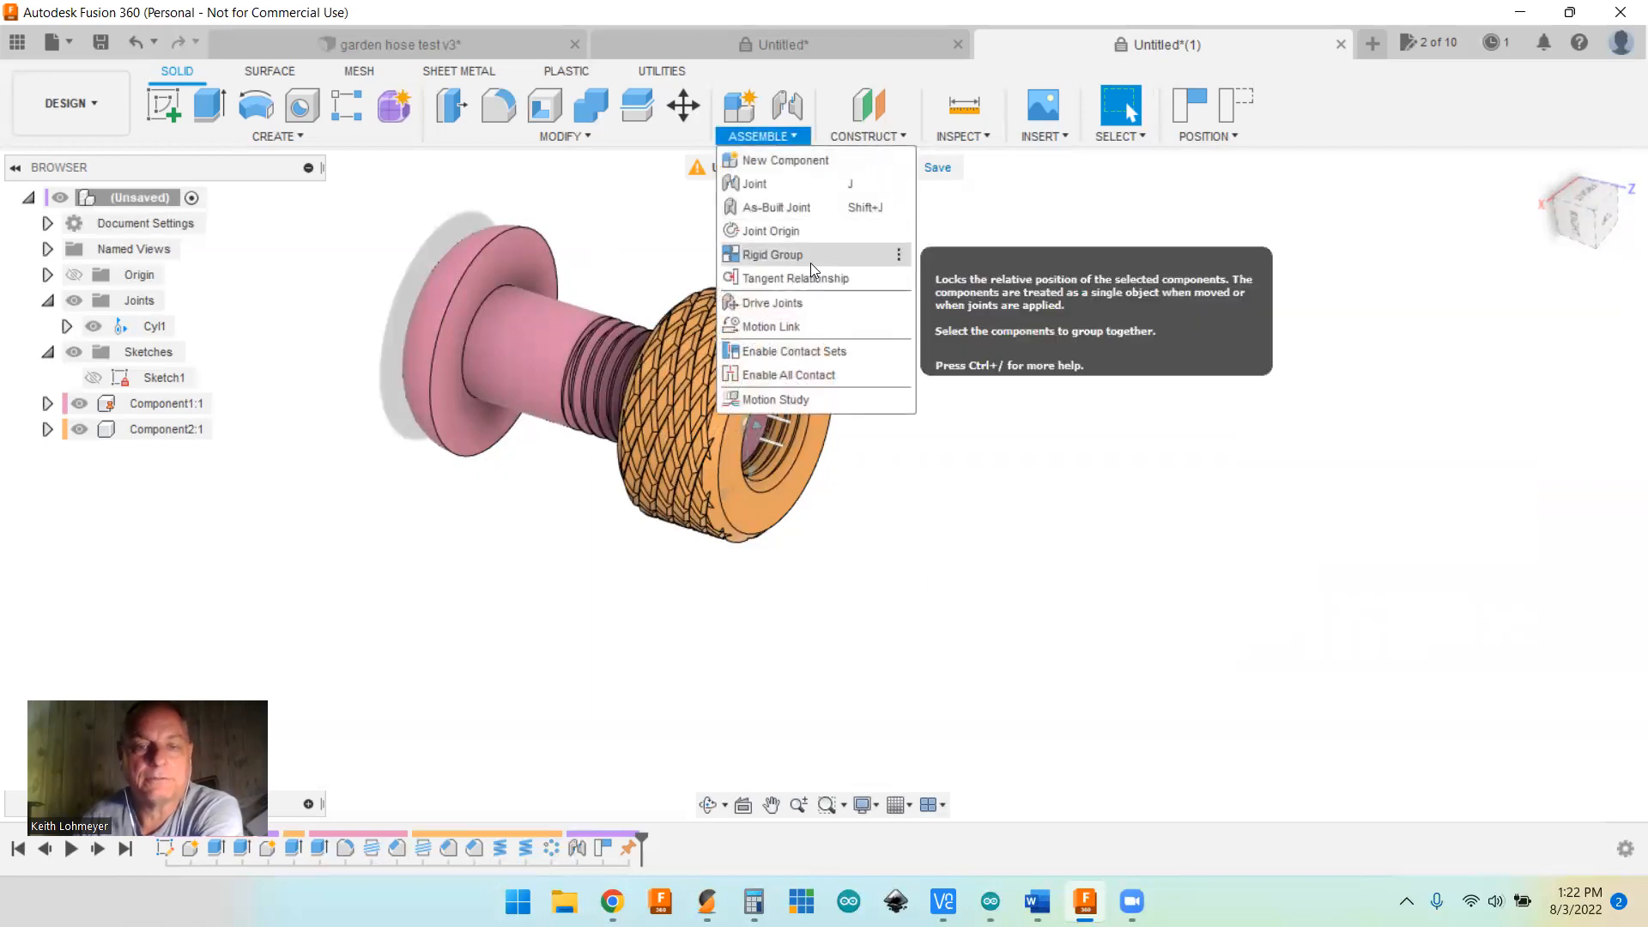
pyautogui.click(772, 328)
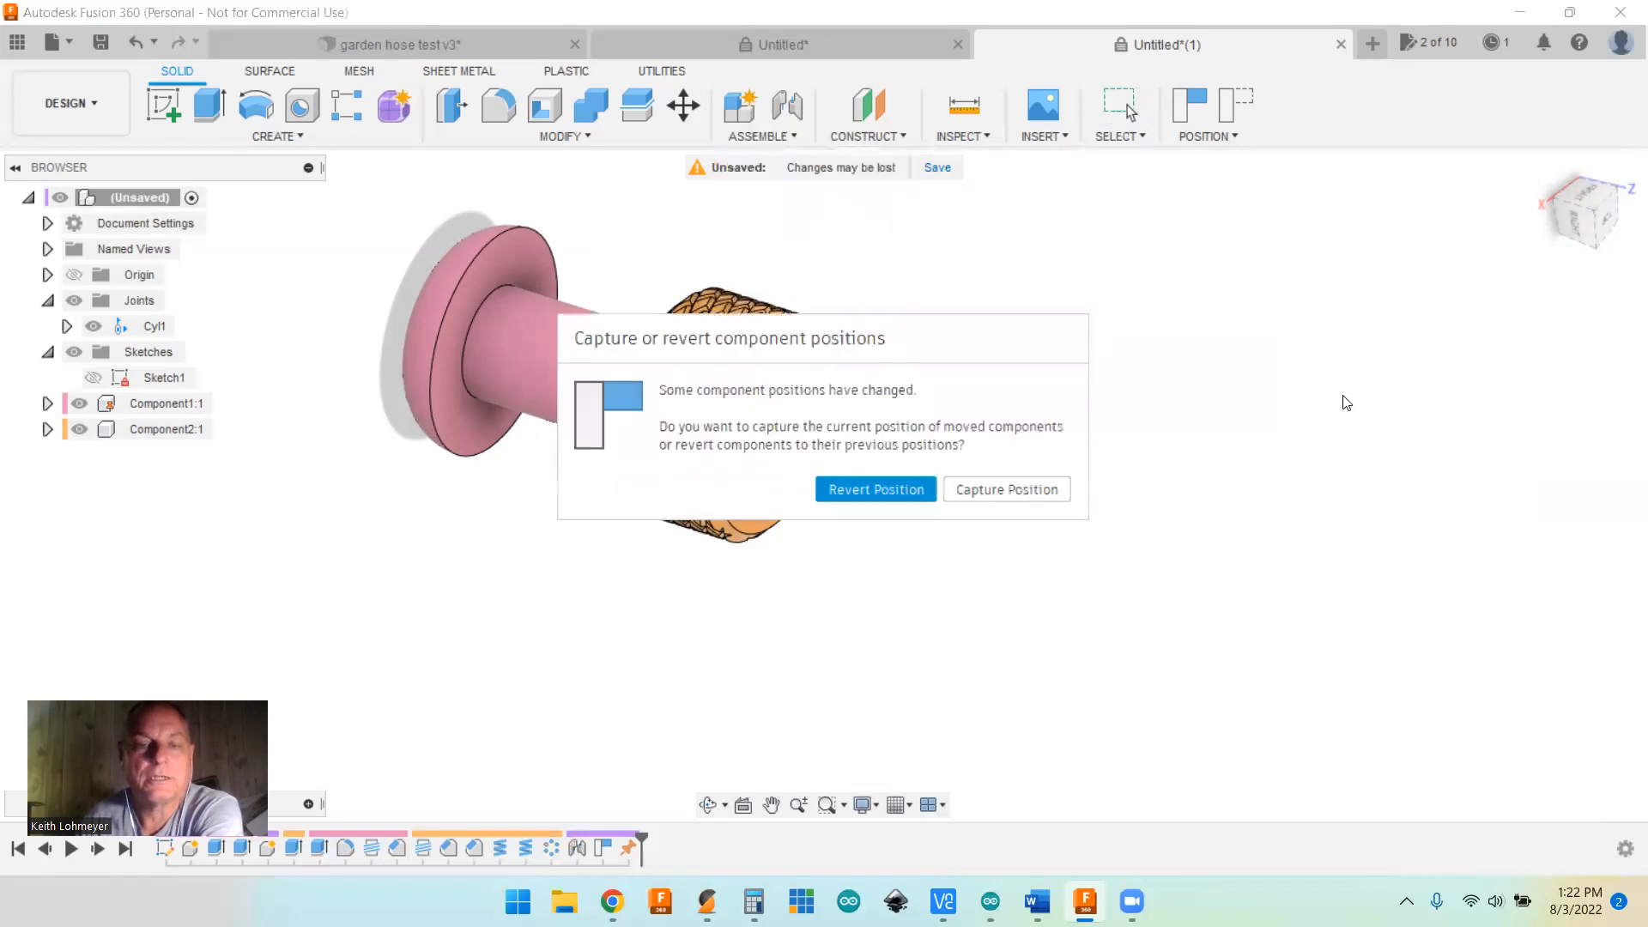
pyautogui.click(1022, 490)
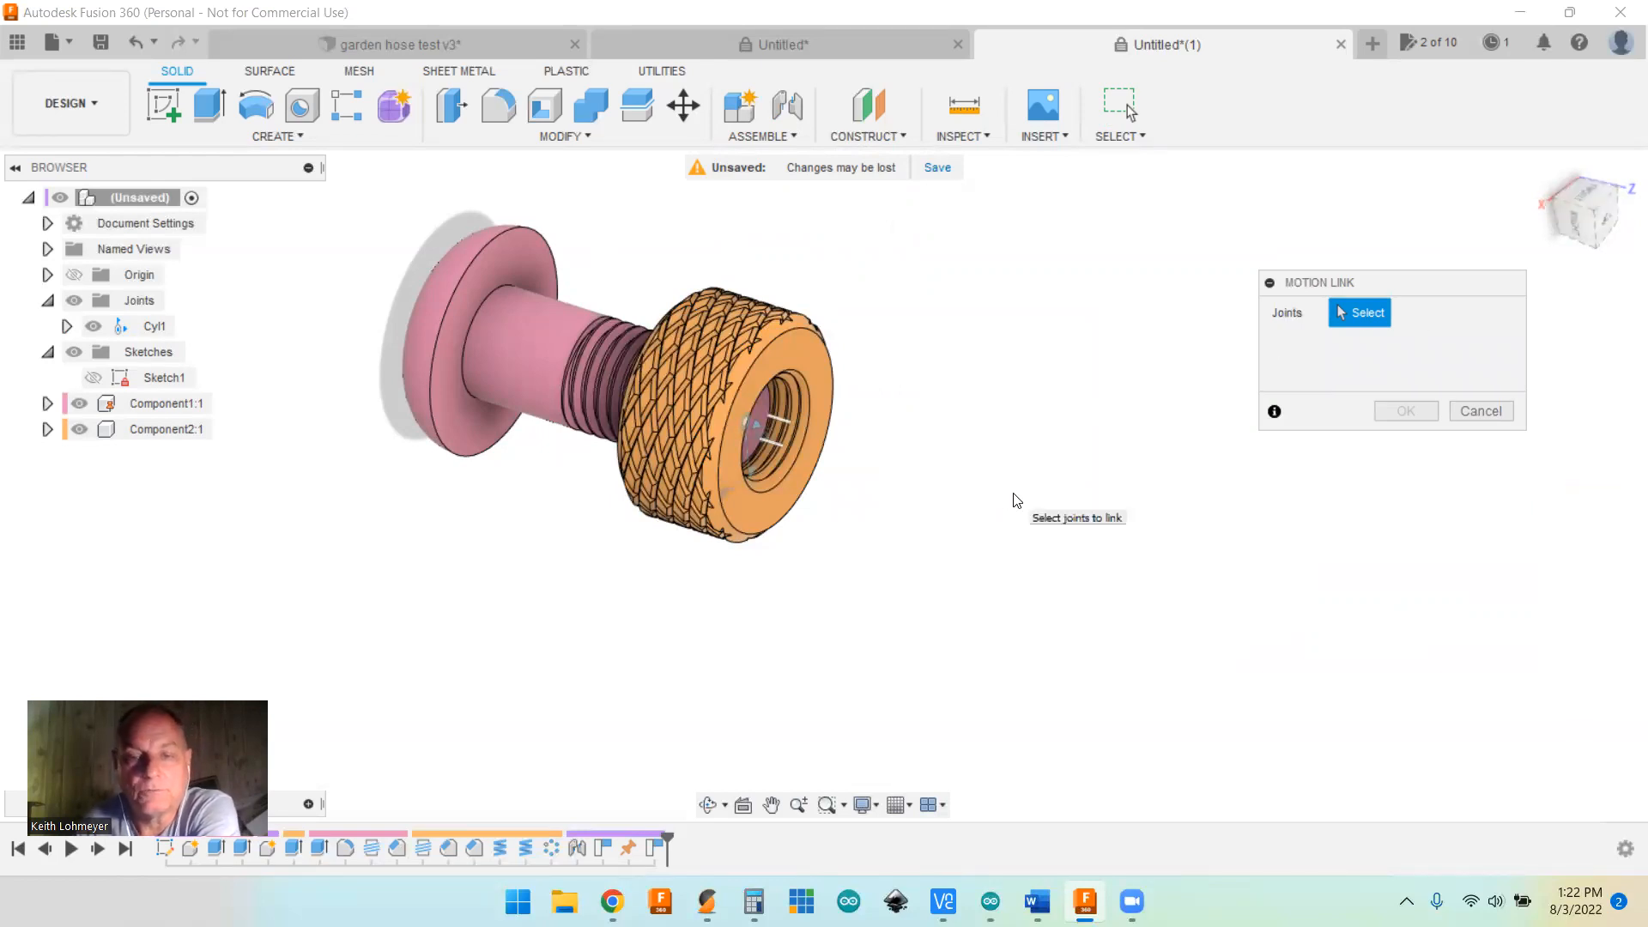
pyautogui.keyDown('shift'); pyautogui.moveTo(1016, 504); pyautogui.dragTo(942, 498, button='middle'); pyautogui.keyUp('shift')
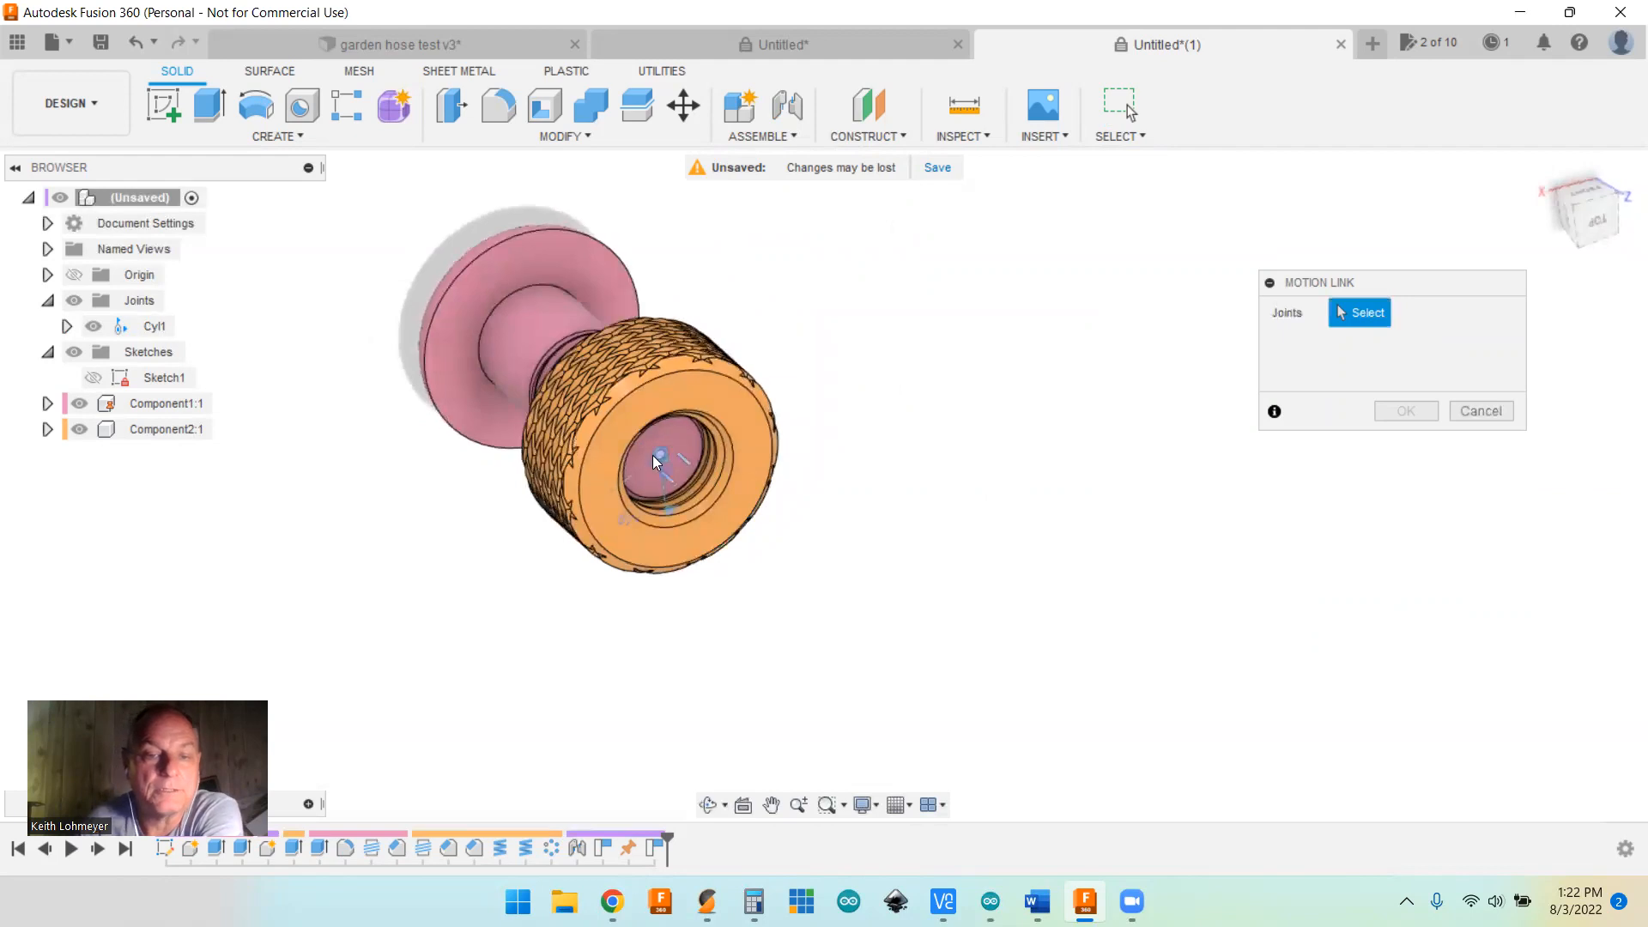
pyautogui.click(133, 326)
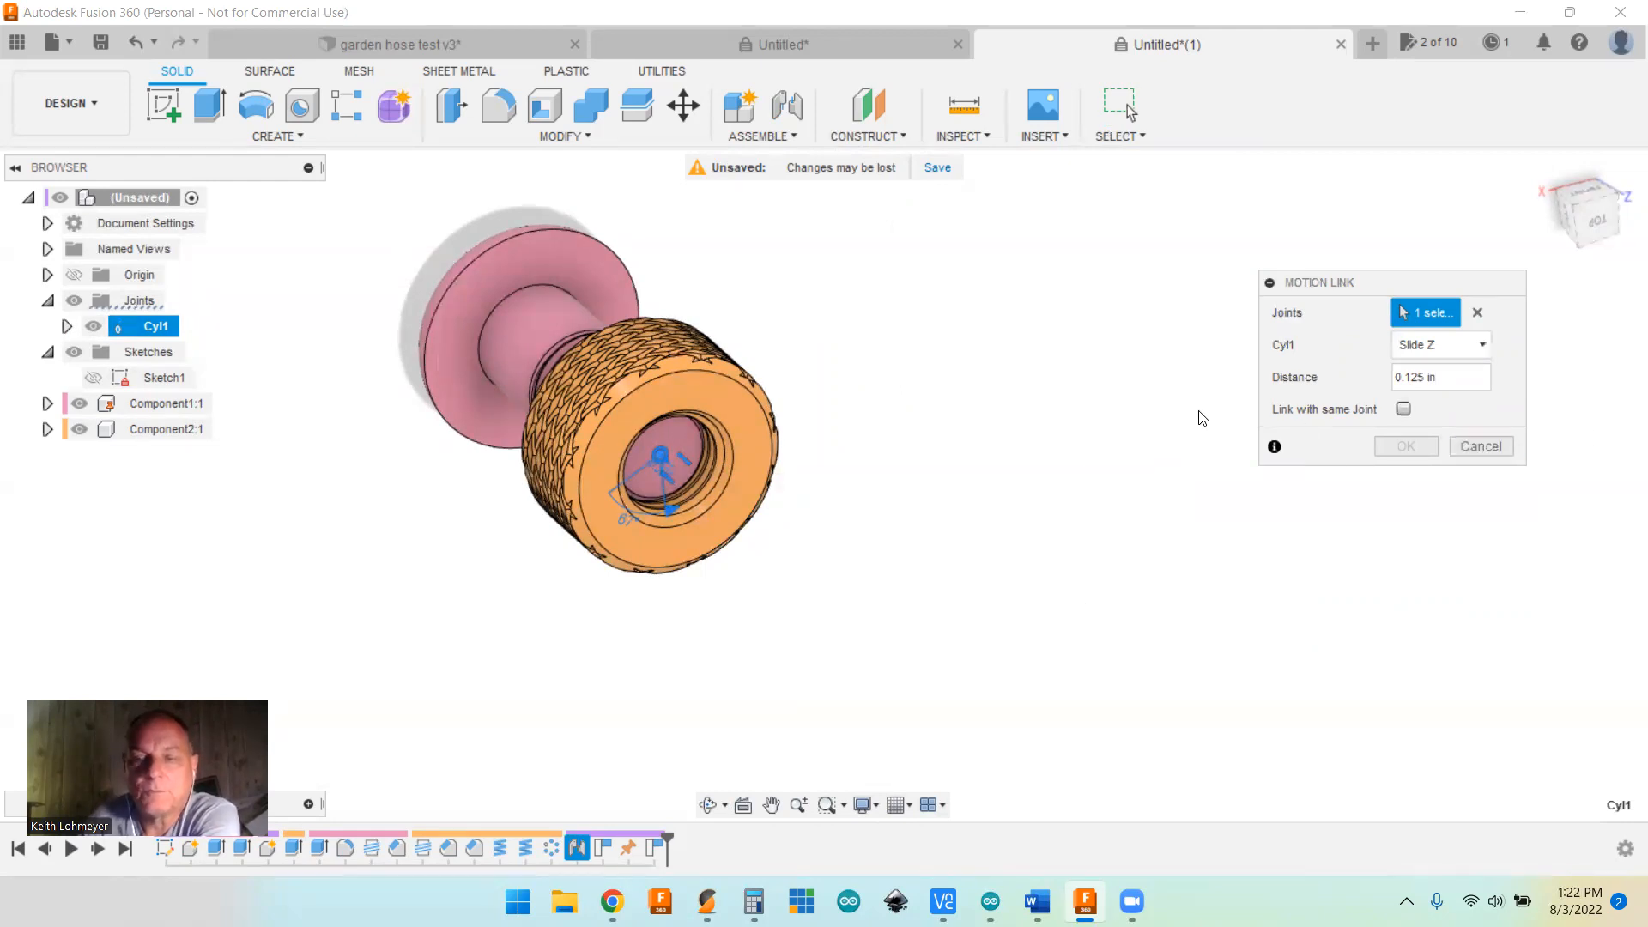
pyautogui.click(1404, 408)
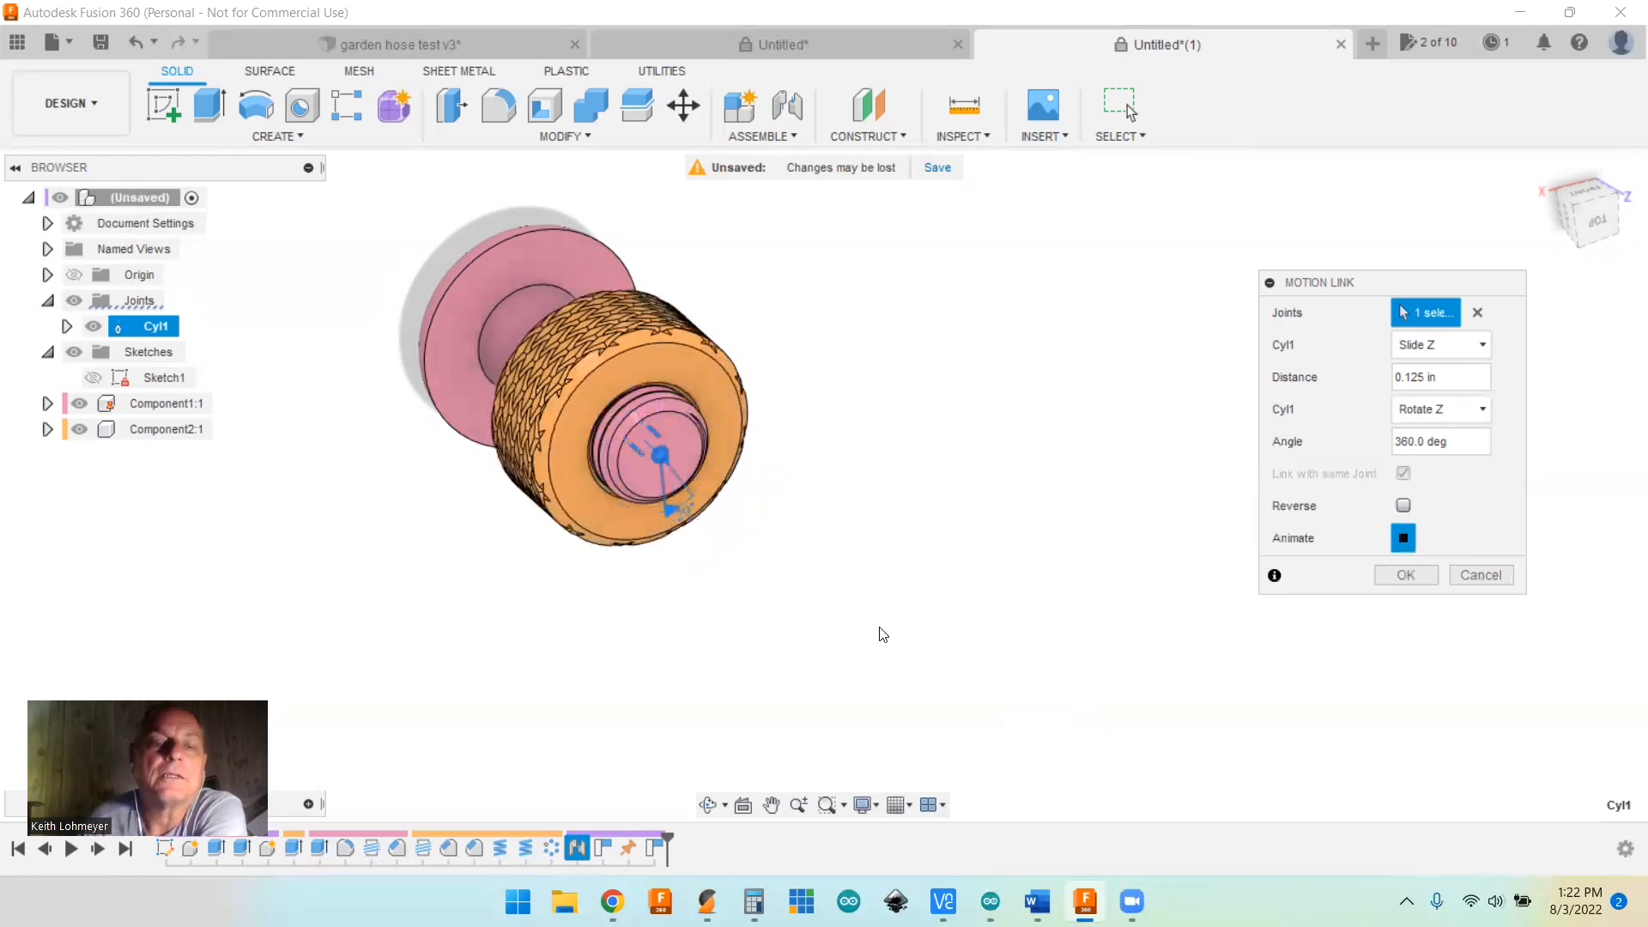
# Step: Try a motion link distance of 0.5 in per 360 degrees and animate the nut's travel
pyautogui.keyDown('shift'); pyautogui.moveTo(953, 566); pyautogui.dragTo(1053, 551, button='middle'); pyautogui.keyUp('shift')
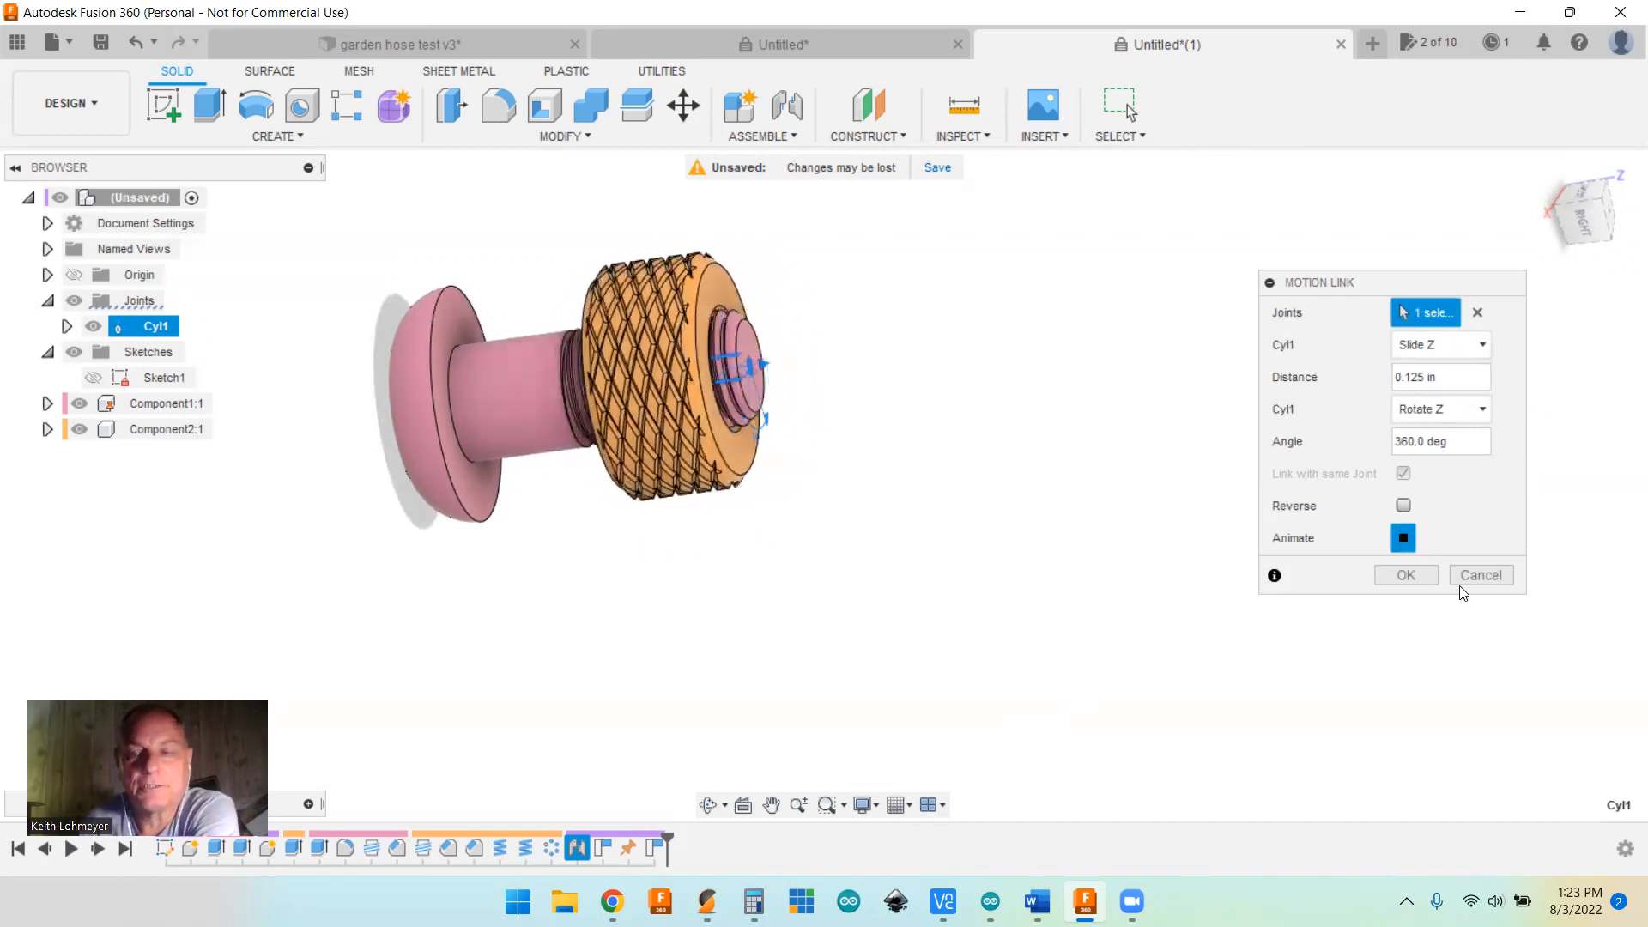
pyautogui.click(1403, 538)
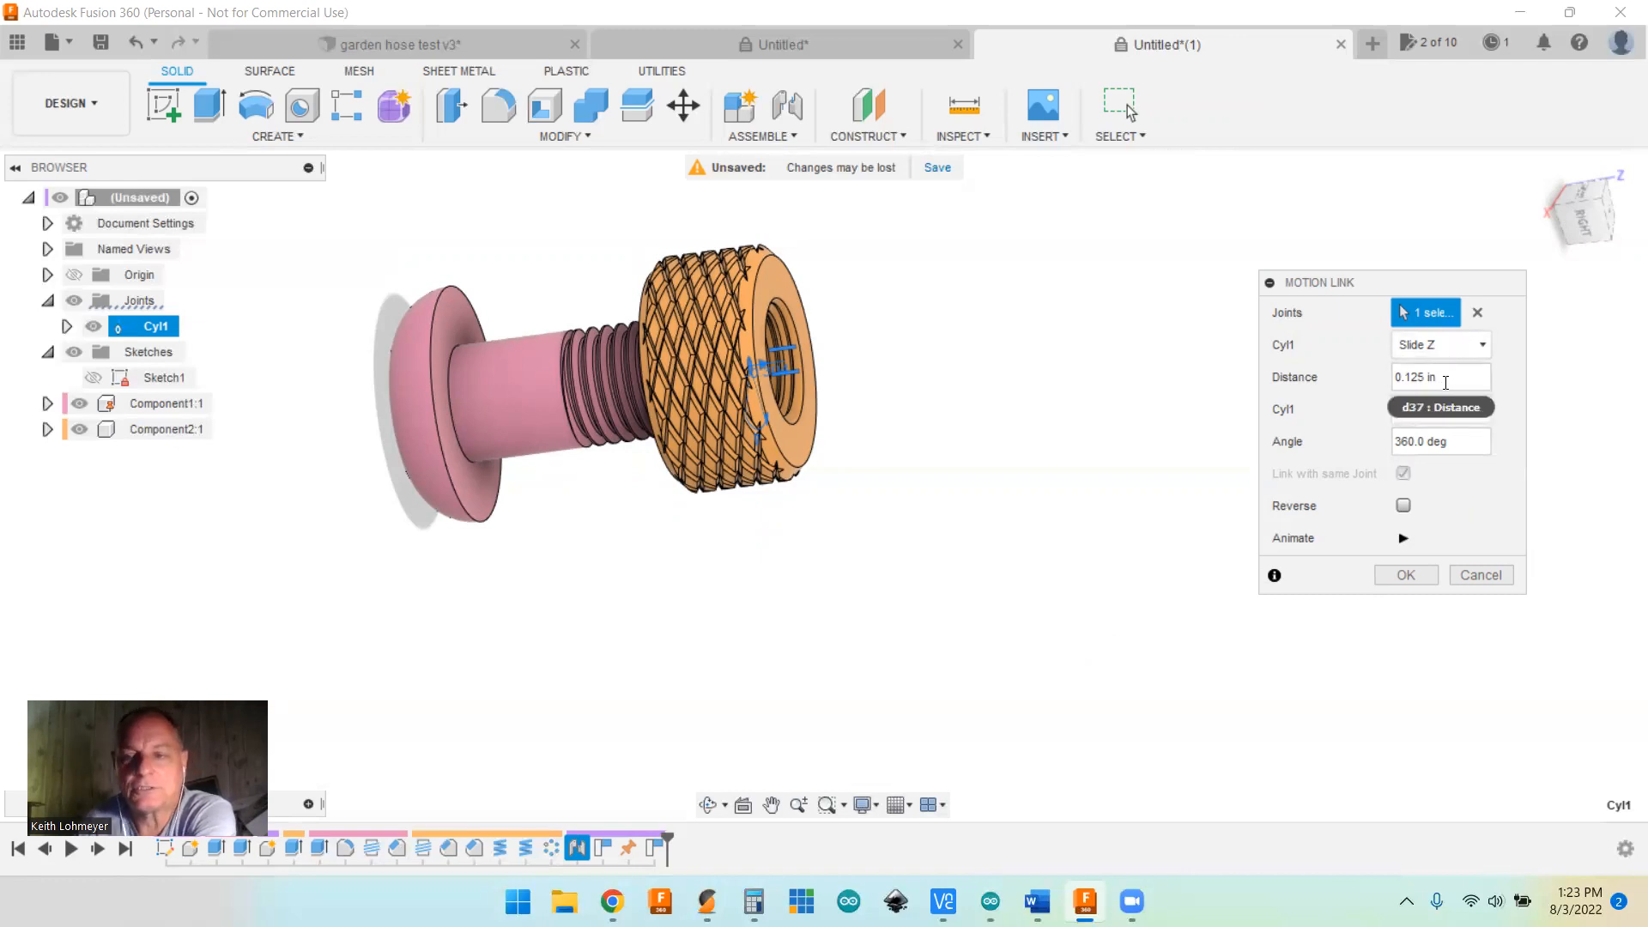
pyautogui.click(1401, 382)
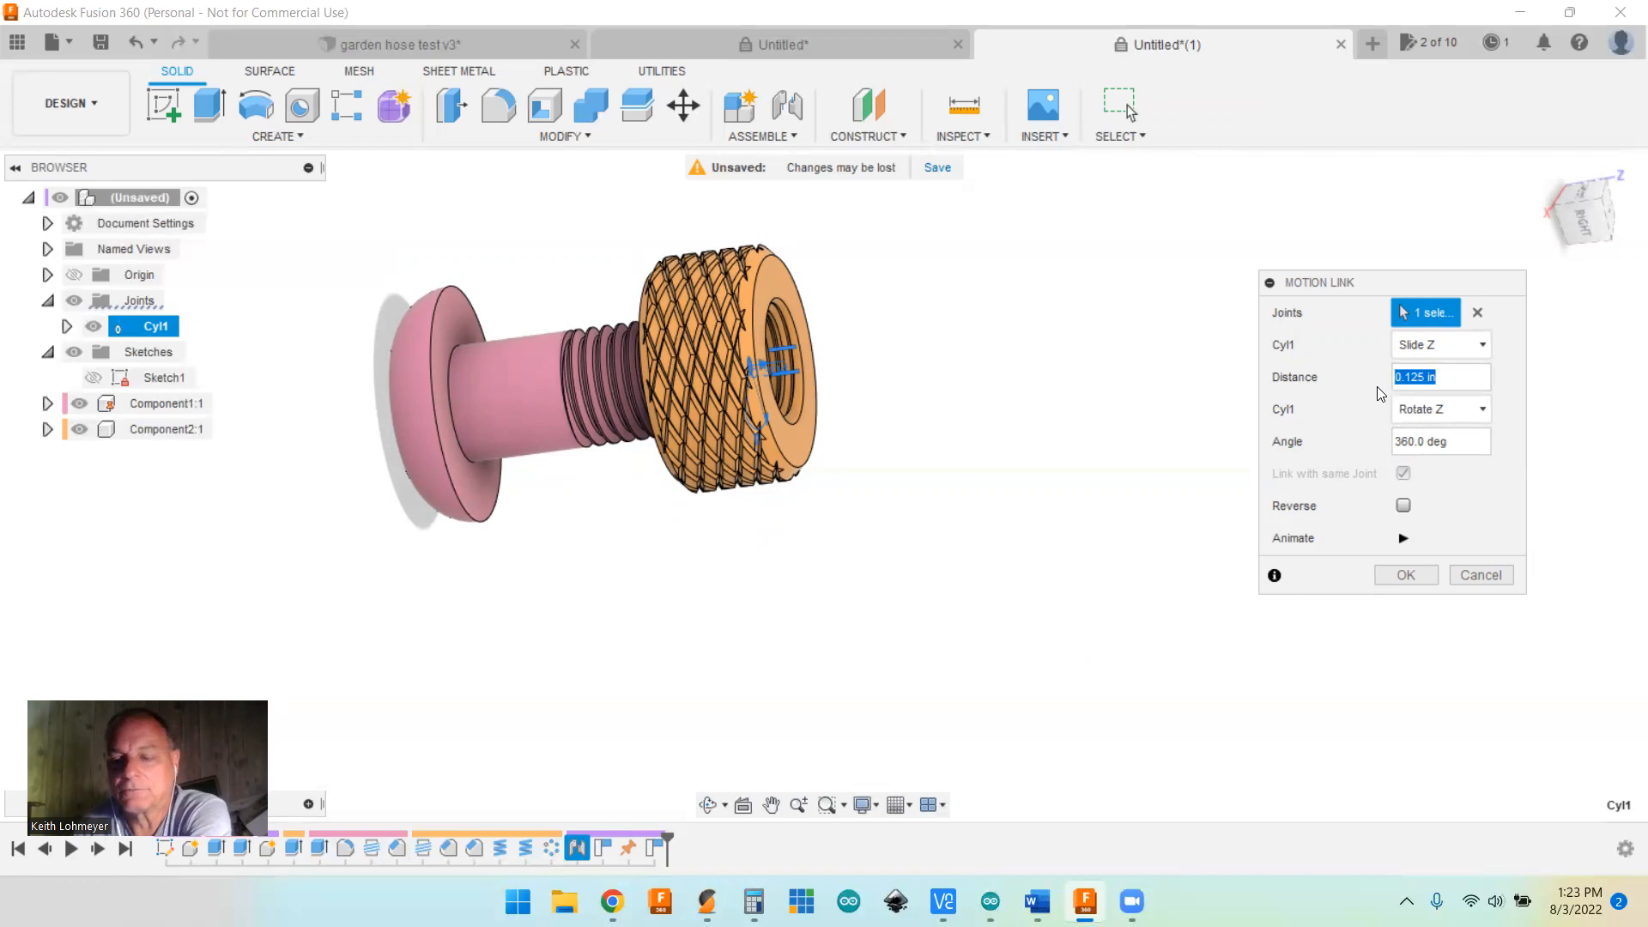
pyautogui.write('.5')
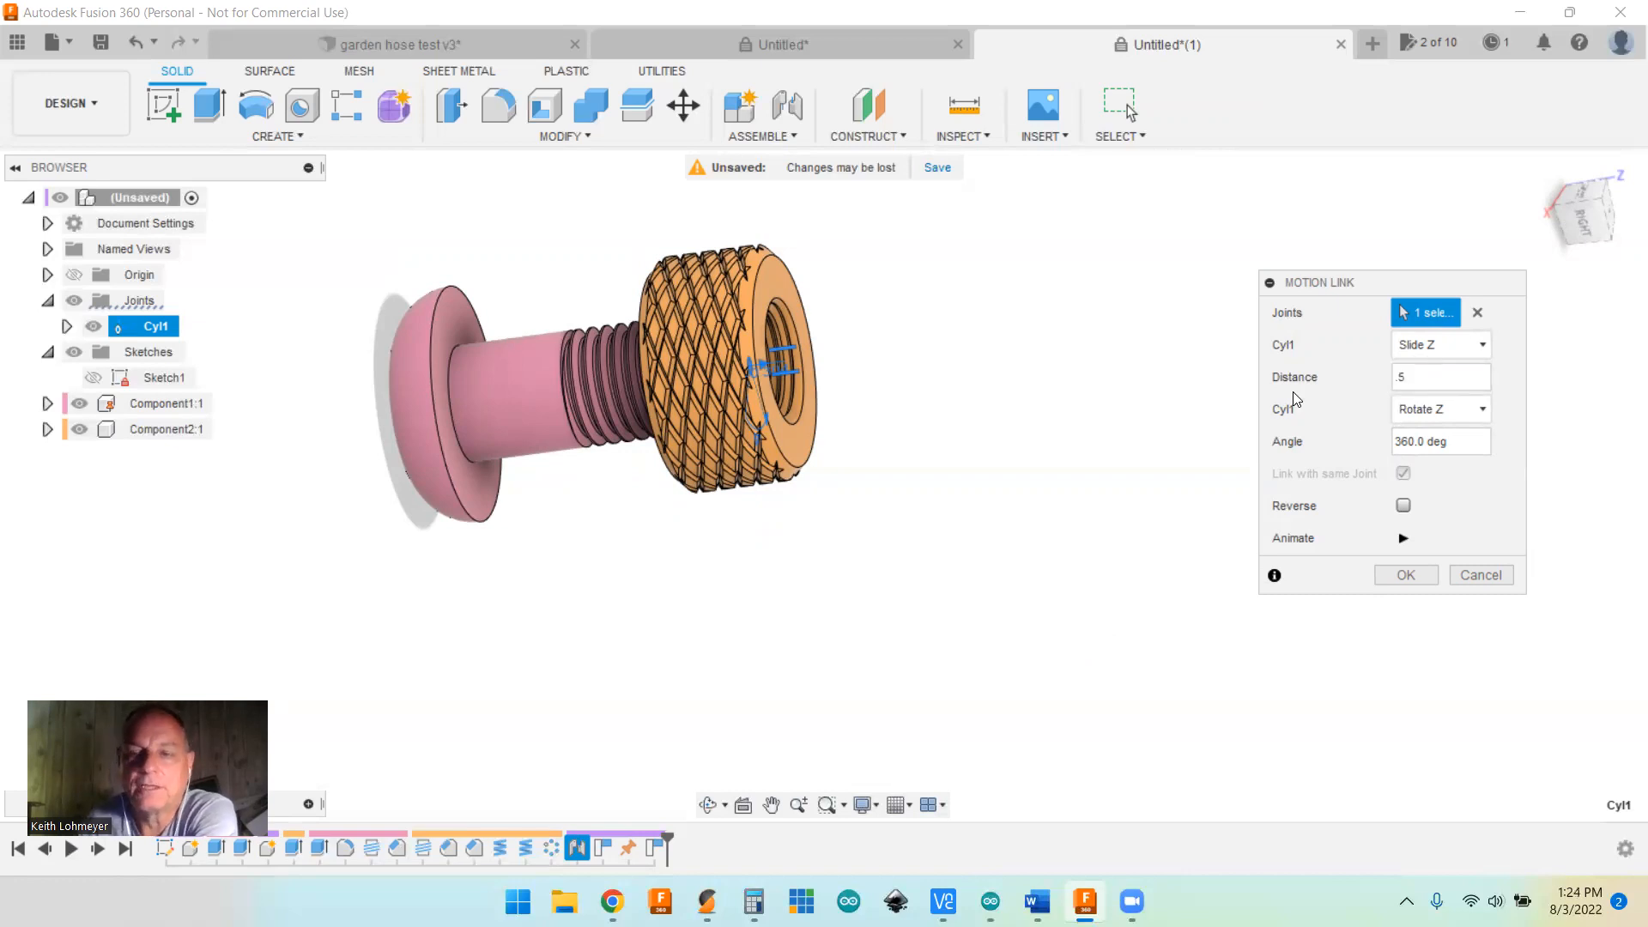
pyautogui.click(1405, 535)
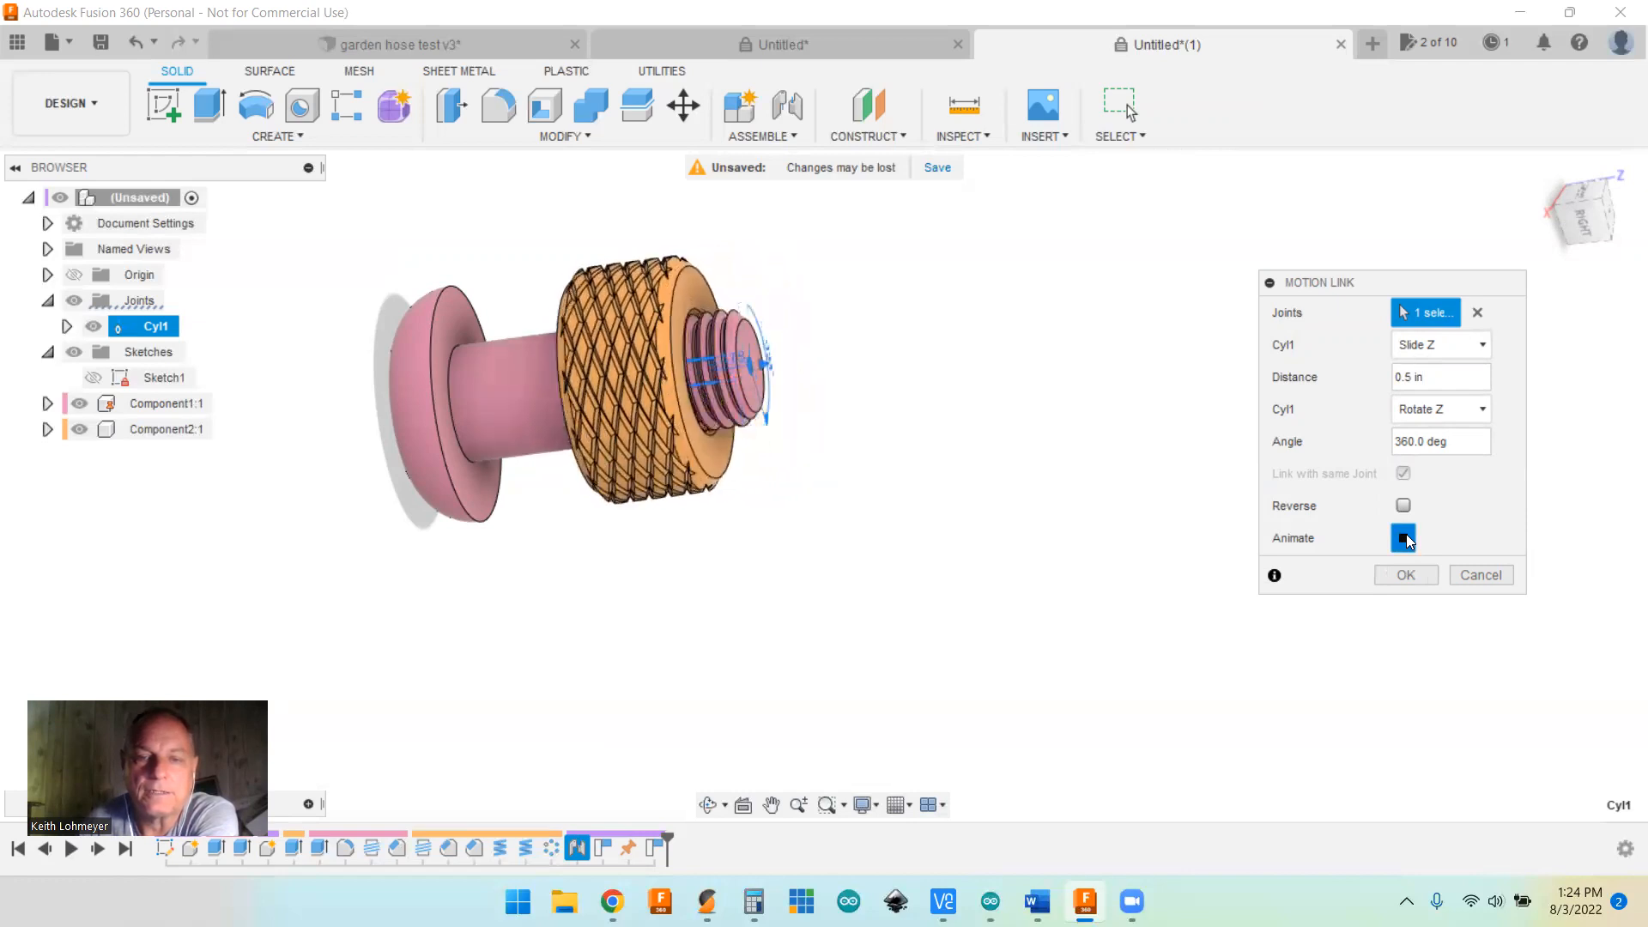
# Step: Set the motion link distance to 0.125 in per 360-degree rotation and create the link
pyautogui.doubleClick(1415, 377)
pyautogui.doubleClick(1416, 376)
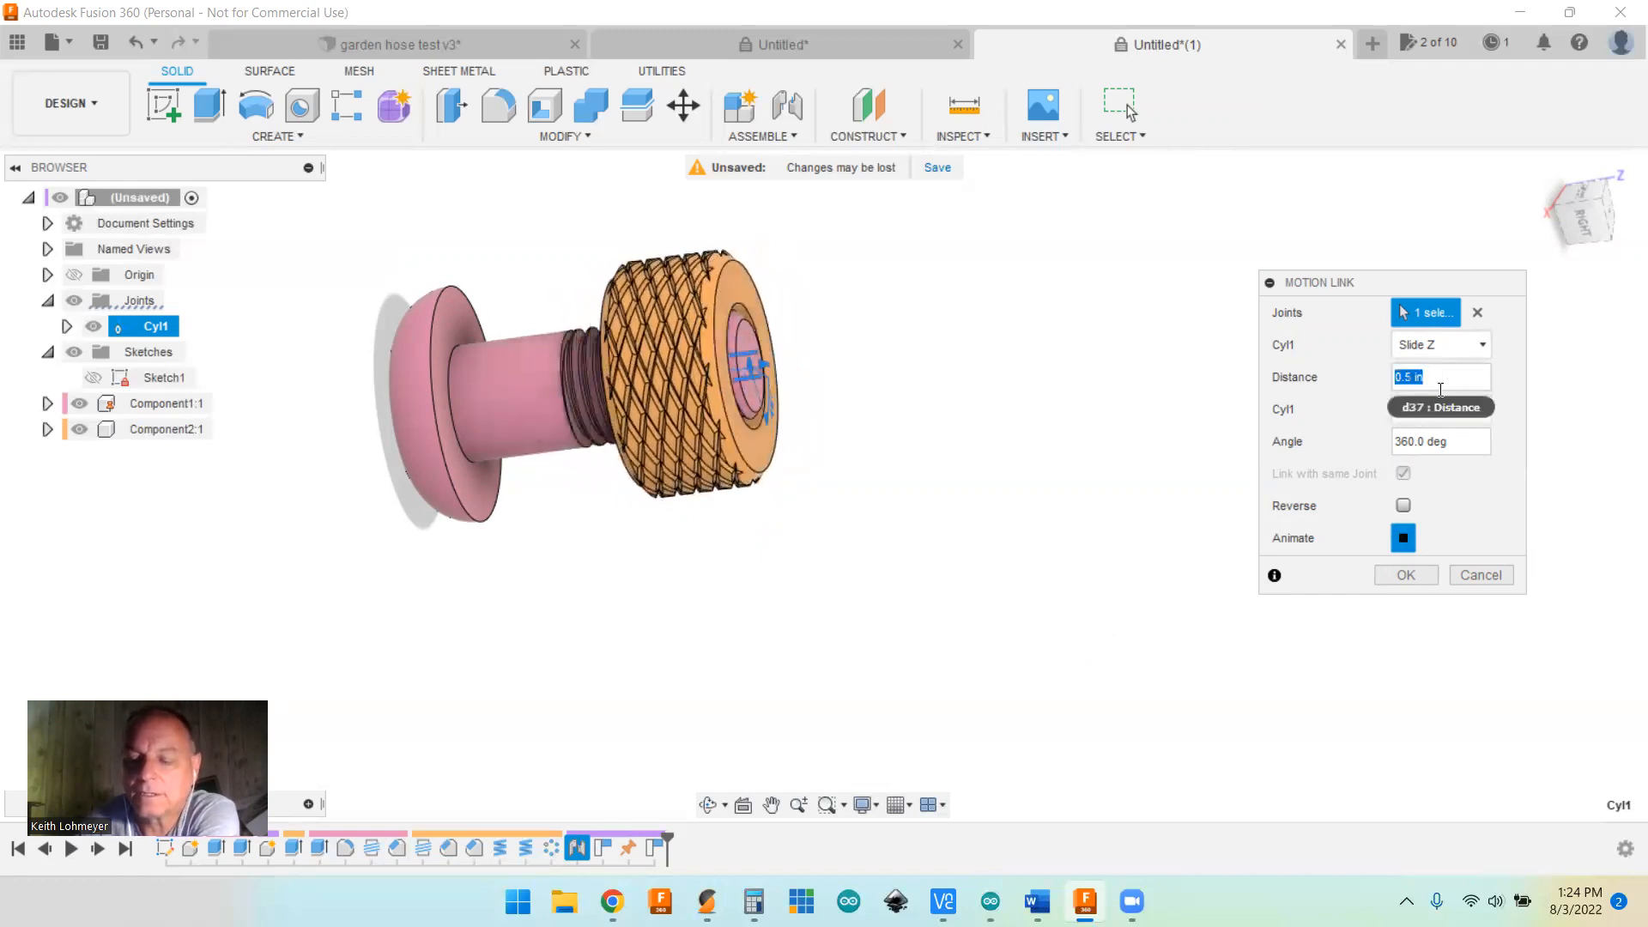
pyautogui.write('1')
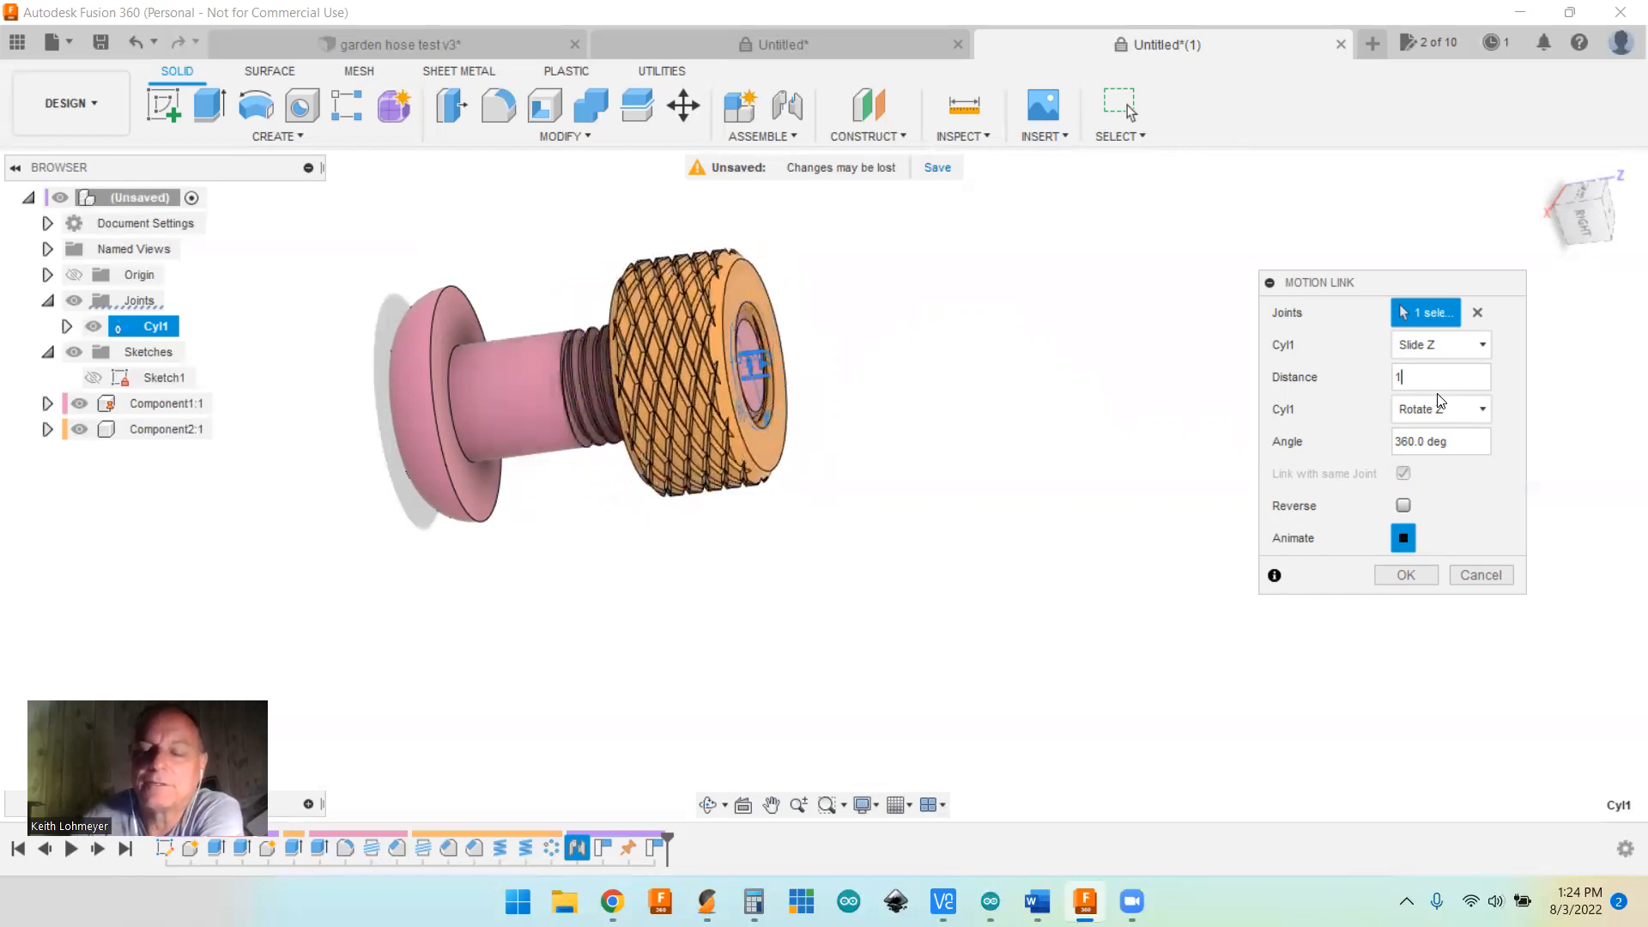
pyautogui.press('BackSpace')
pyautogui.write('.125')
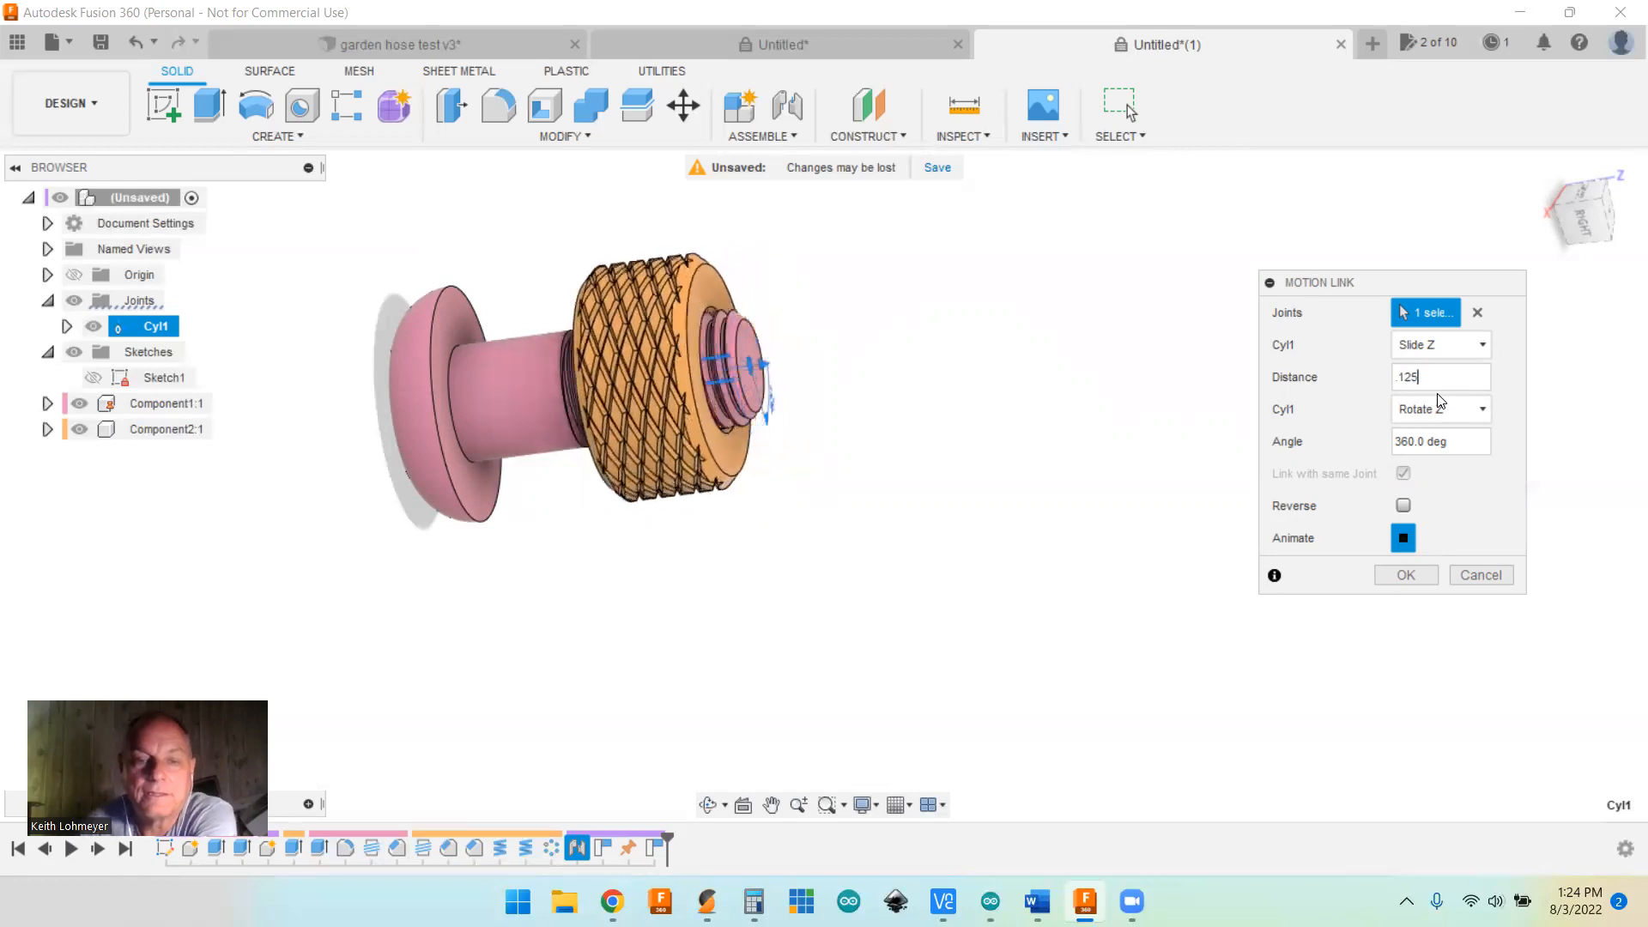
pyautogui.click(1408, 575)
# Step: Rotate the knurled nut up the bolt's threads to test the linked sliding and turning motion
pyautogui.keyDown('shift'); pyautogui.moveTo(1299, 321); pyautogui.dragTo(887, 346, button='middle'); pyautogui.keyUp('shift')
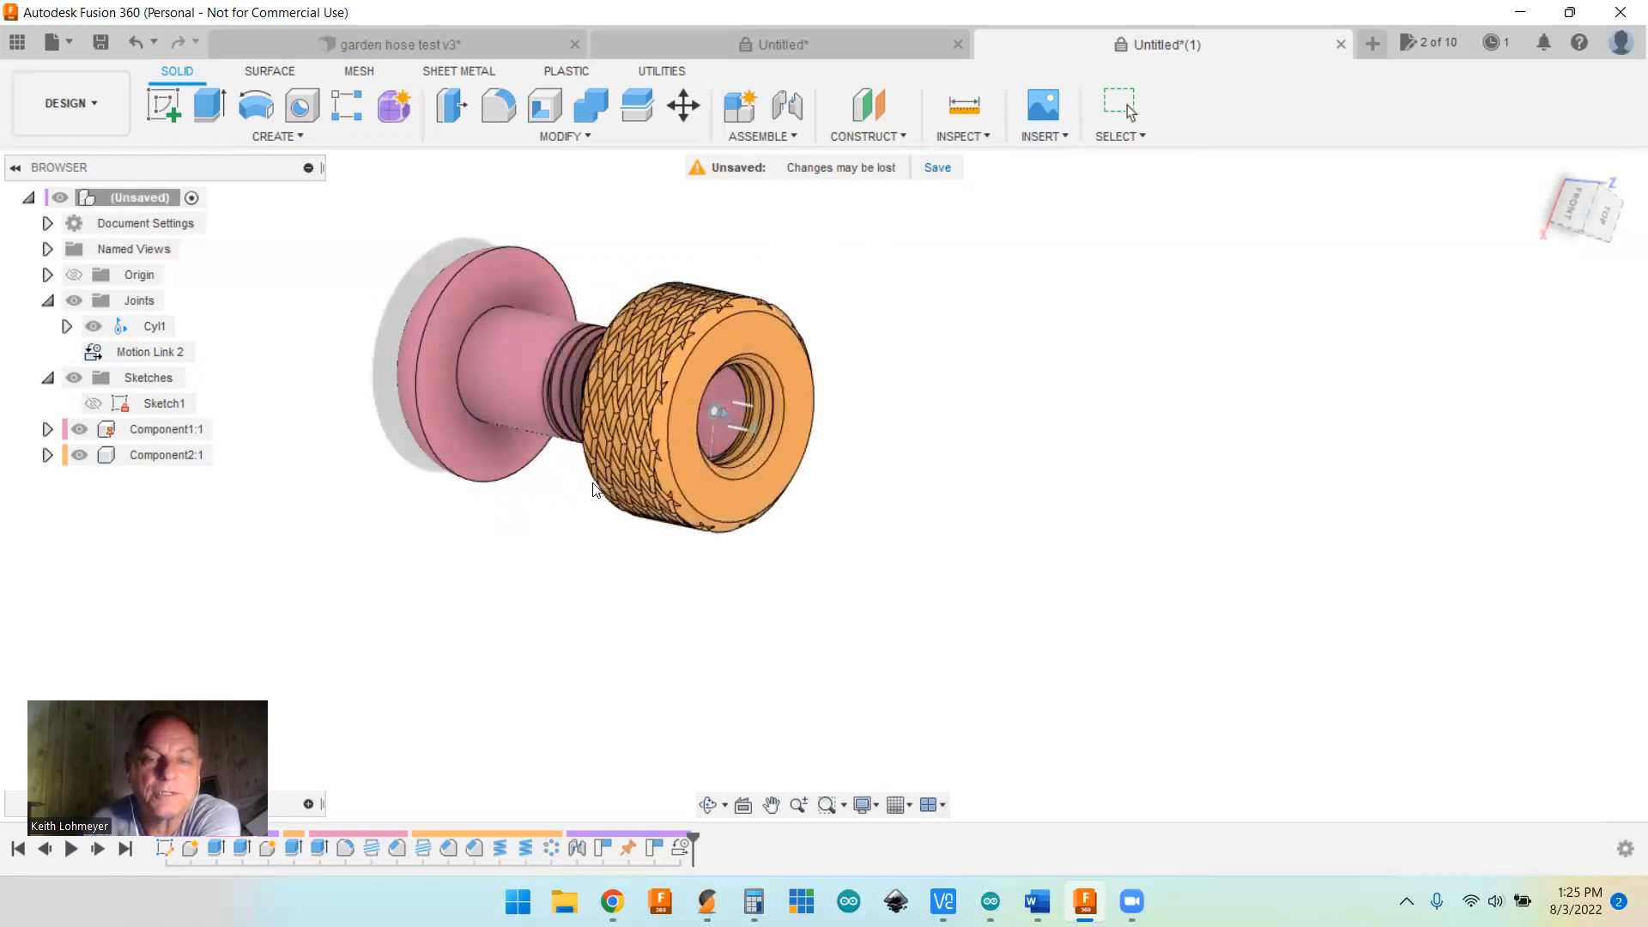
pyautogui.press('Escape')
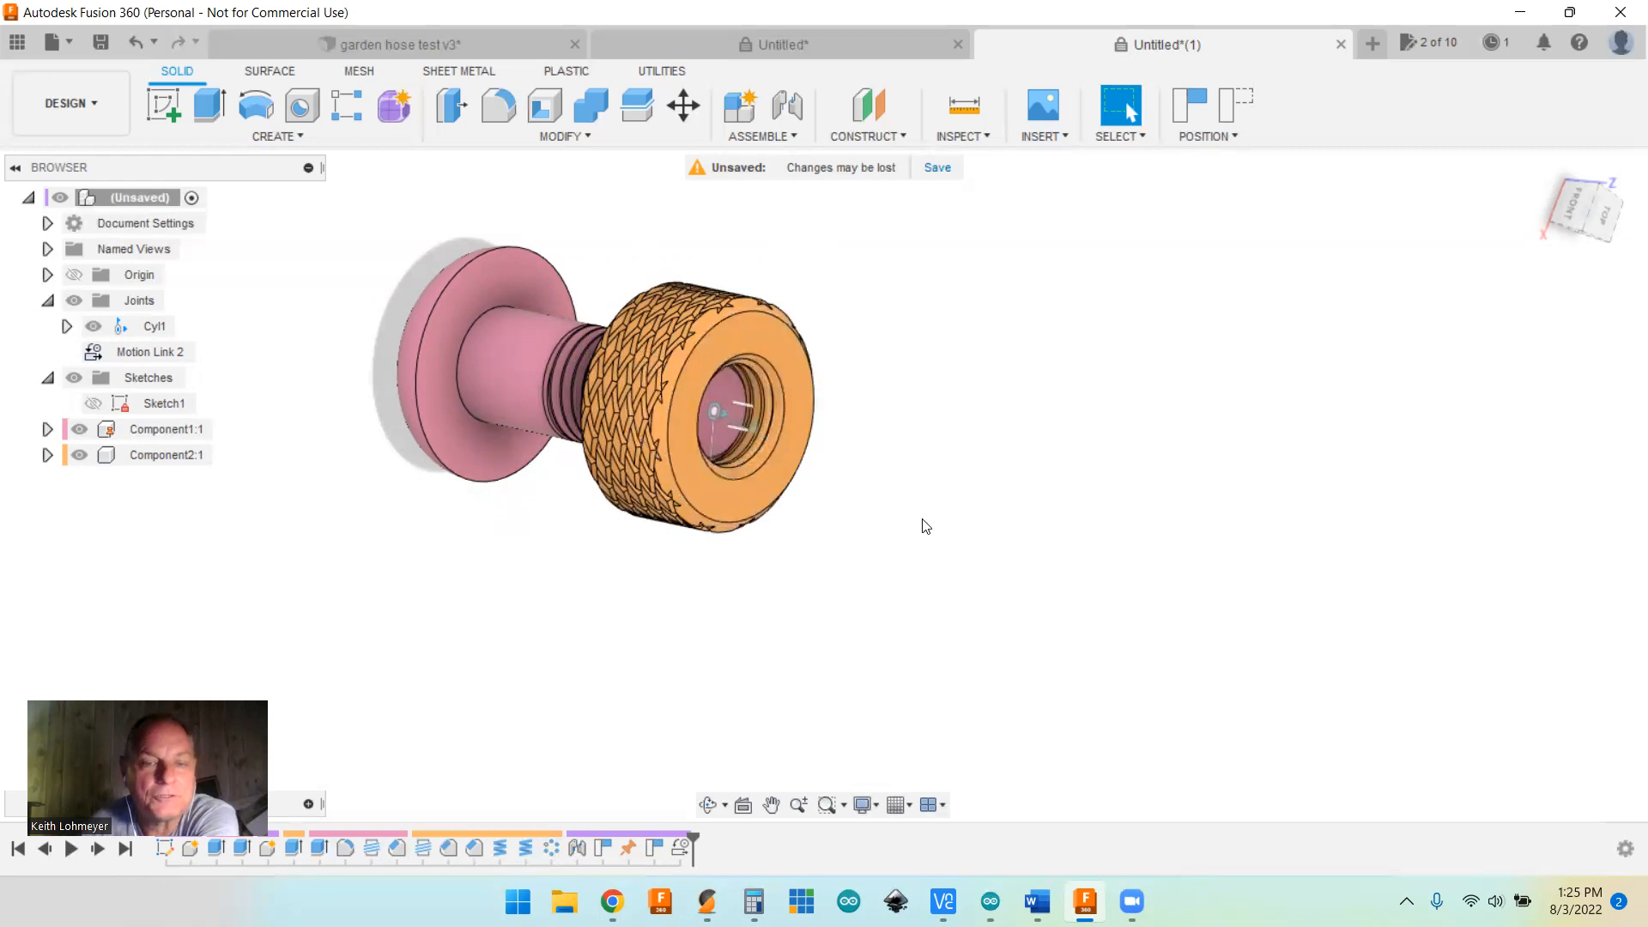
pyautogui.moveTo(877, 533); pyautogui.dragTo(573, 463)
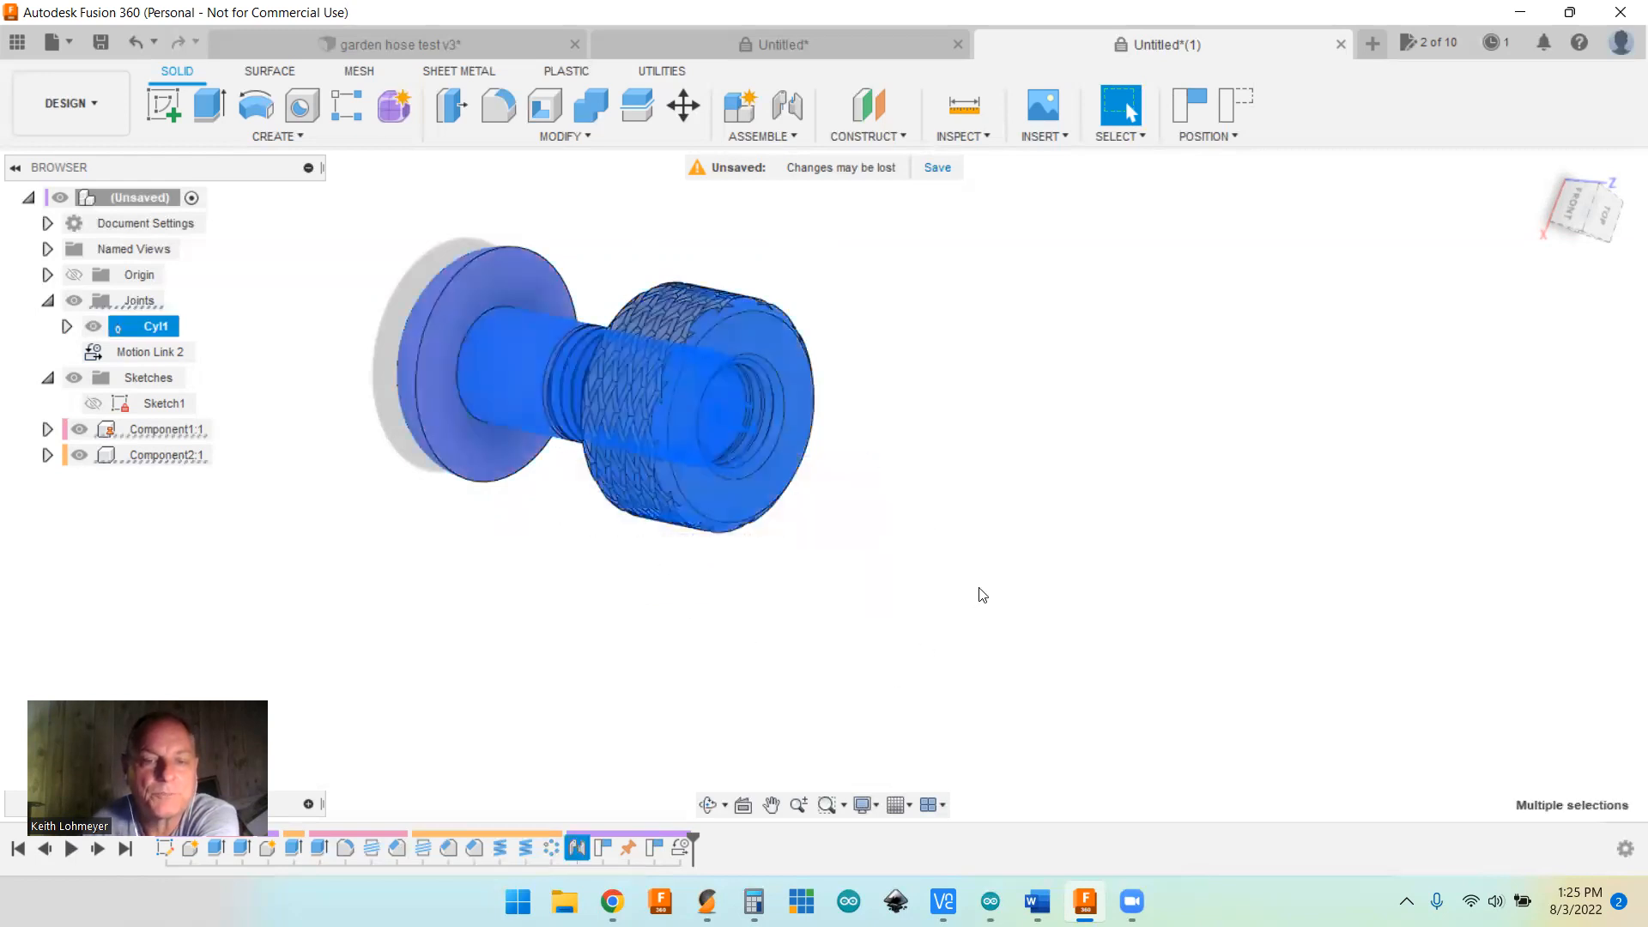
pyautogui.click(982, 595)
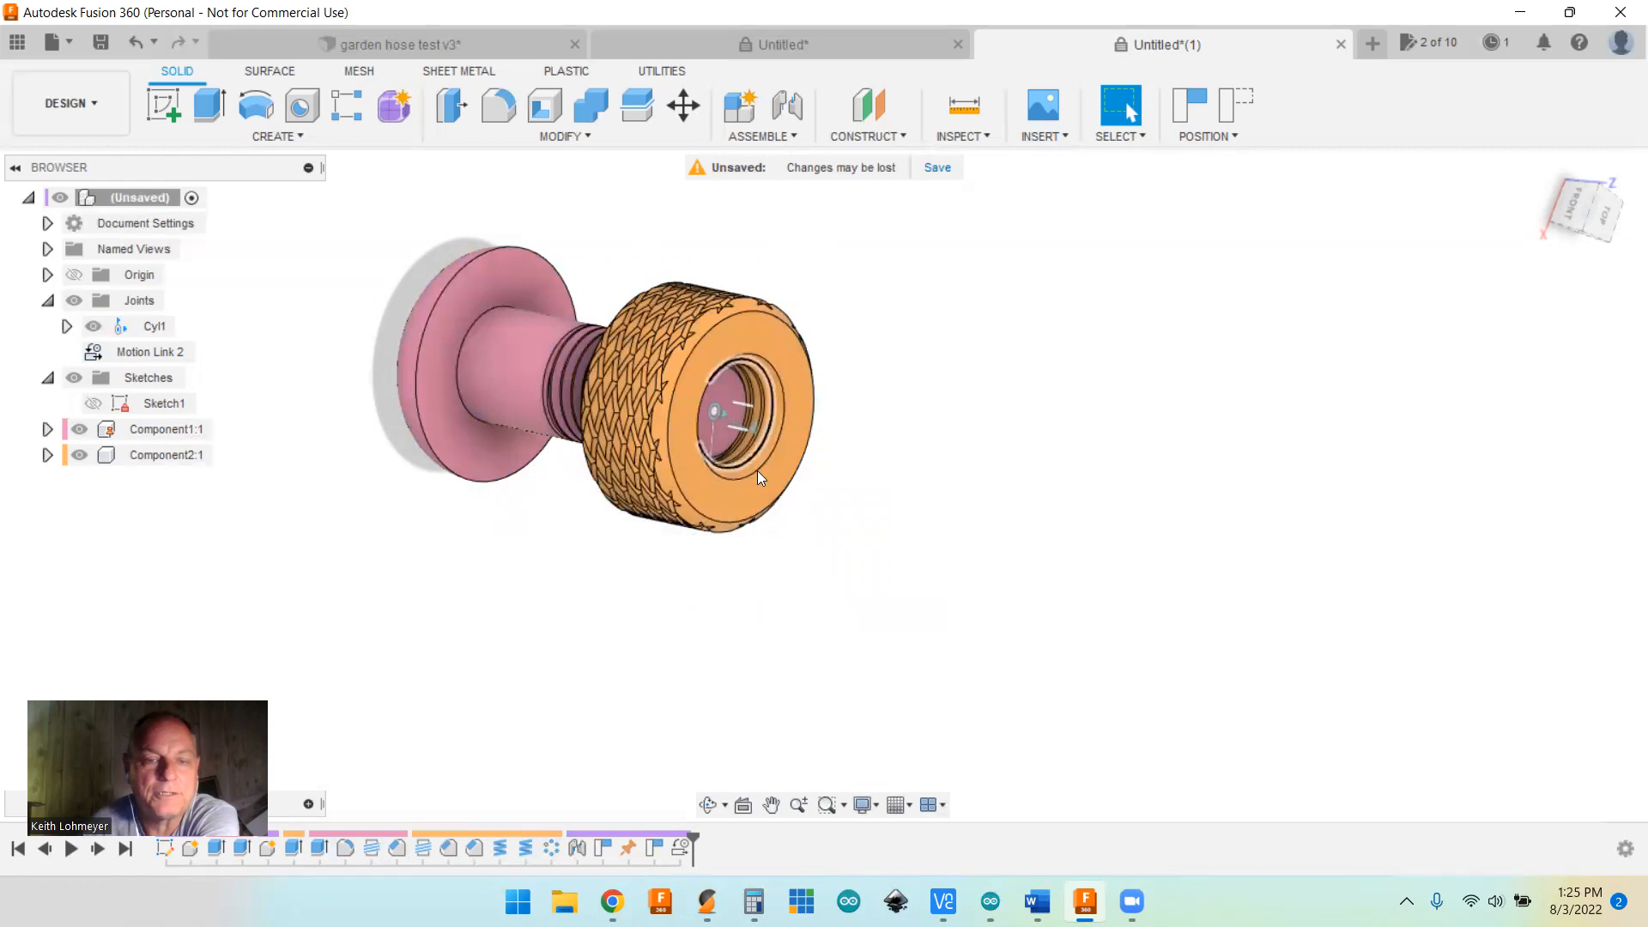
pyautogui.moveTo(786, 468); pyautogui.dragTo(754, 397)
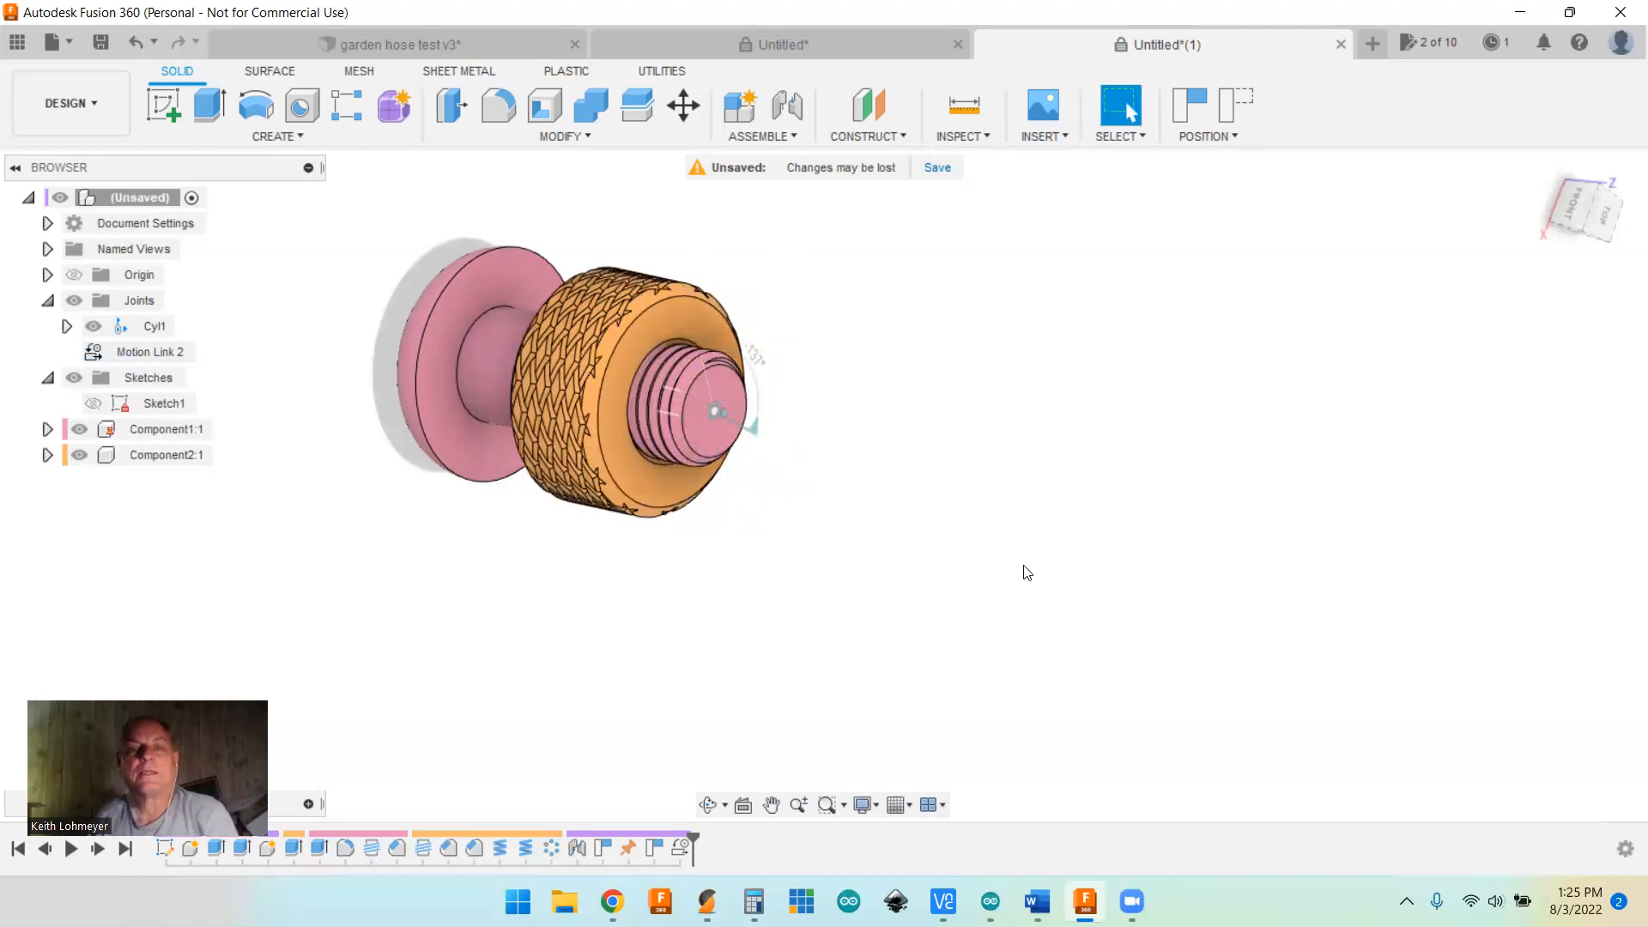